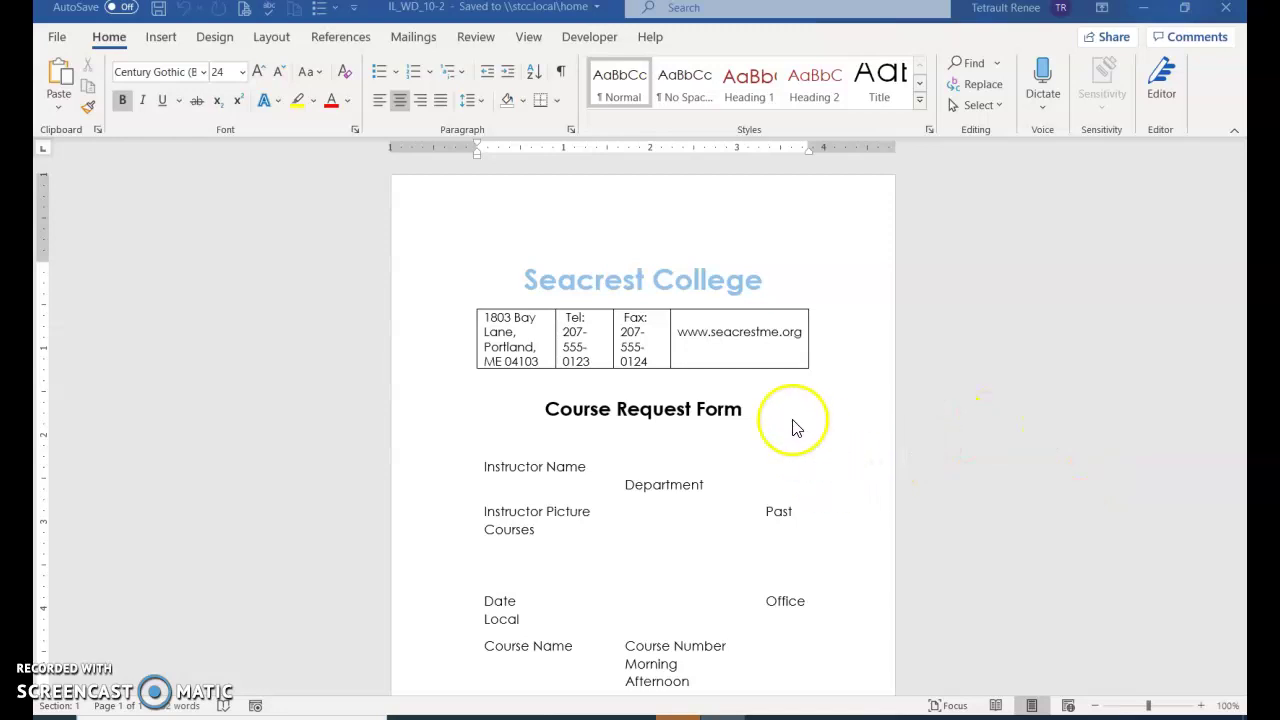
# Change the document's paper size to Letter 8.5"x11".
pyautogui.click(272, 40)
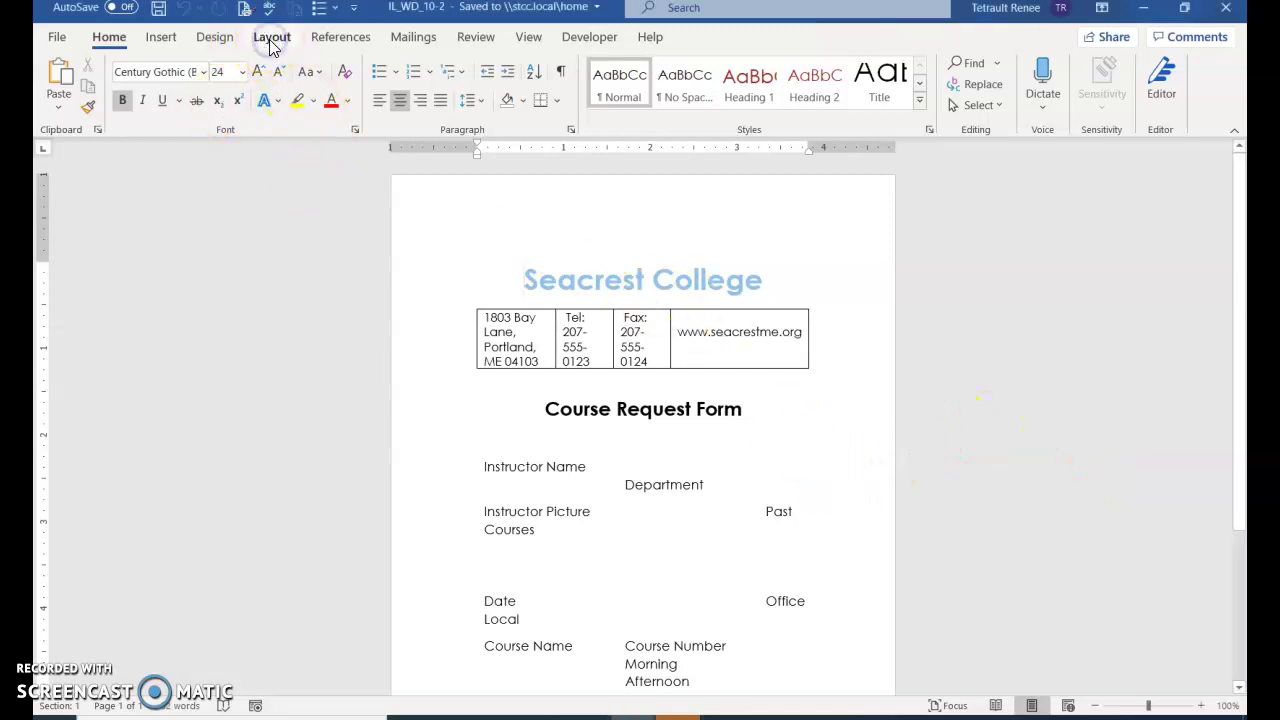
pyautogui.click(155, 90)
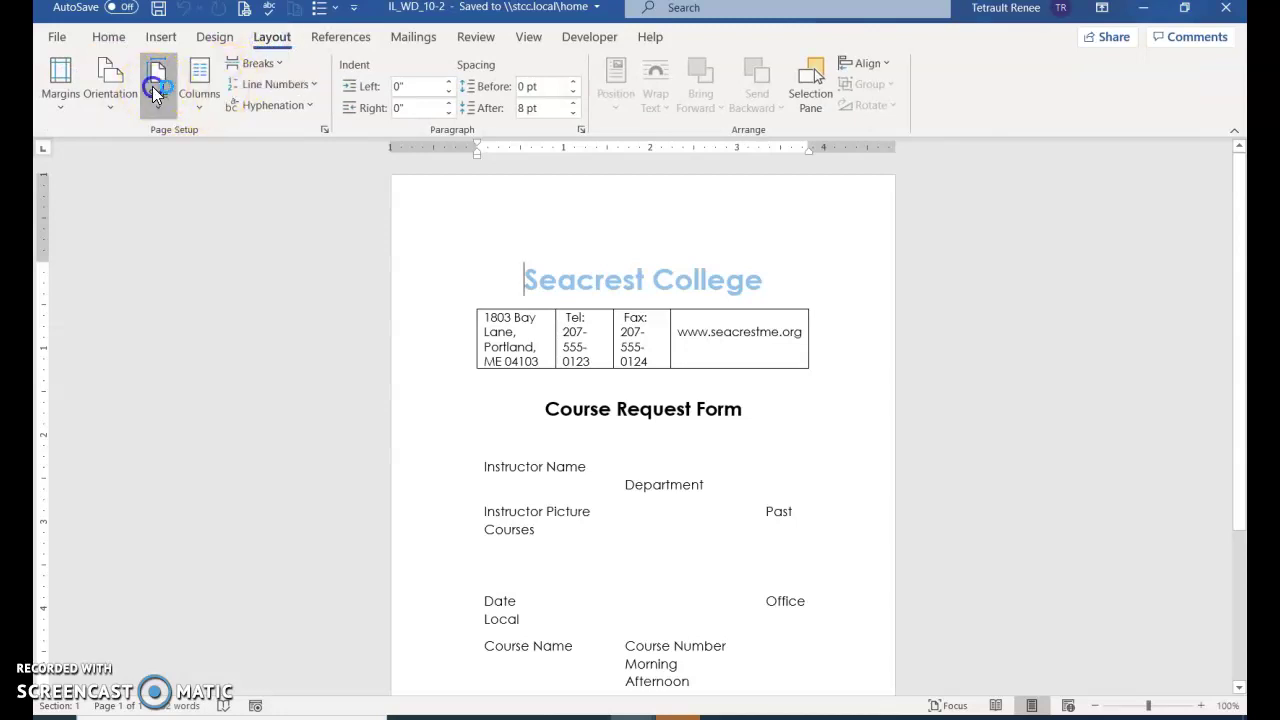
pyautogui.click(157, 110)
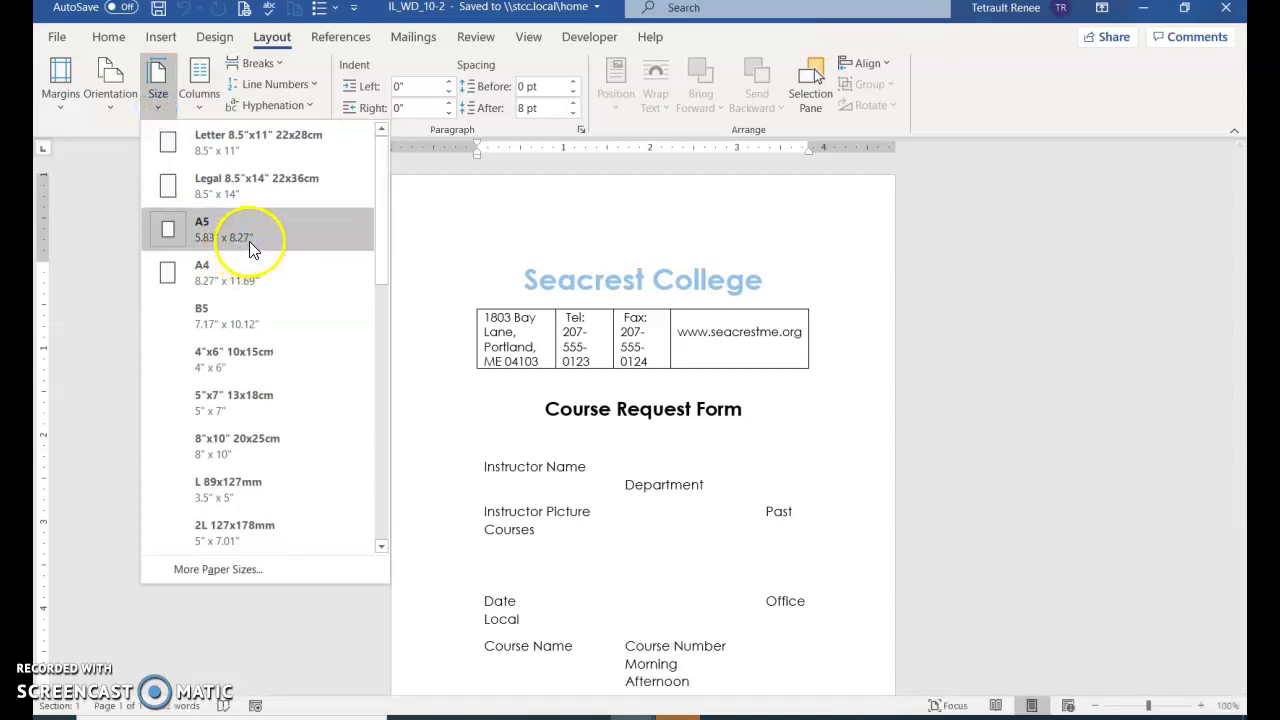
pyautogui.click(272, 143)
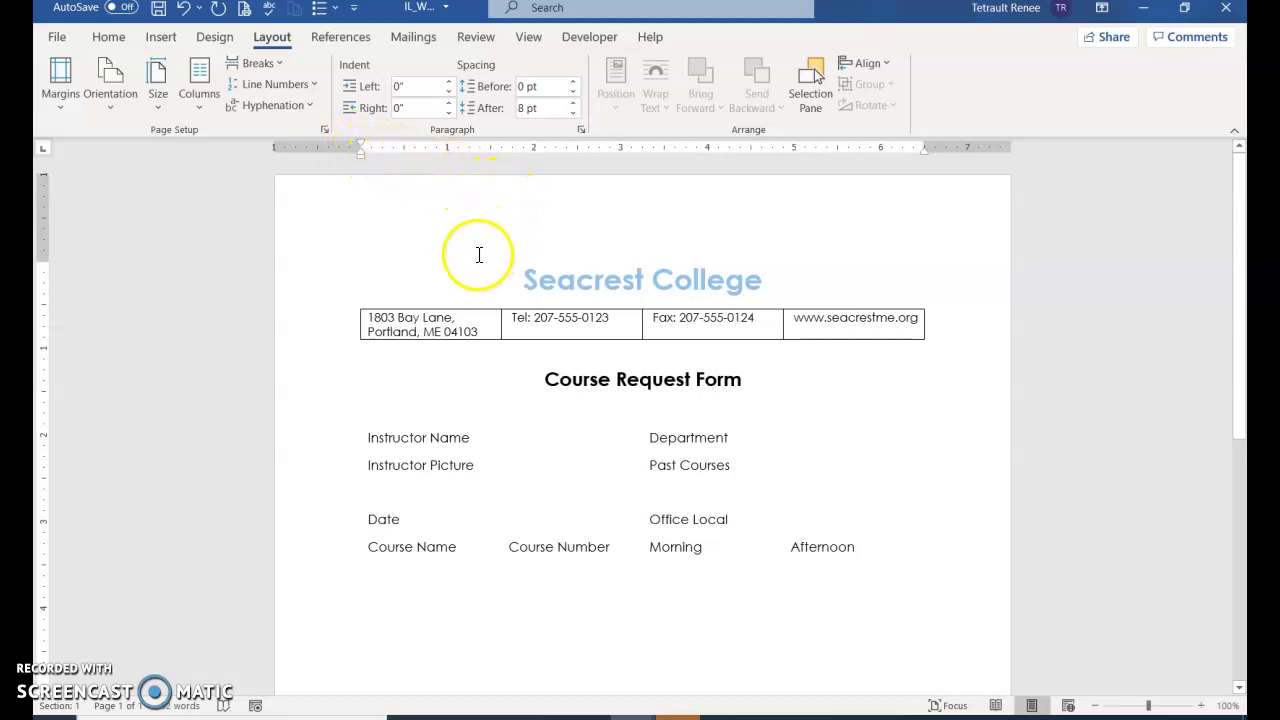
# Convert the contact details table below the Seacrest College heading to text, with an asterisk (*) as the separator.
pyautogui.scroll(-2, 470, 262)
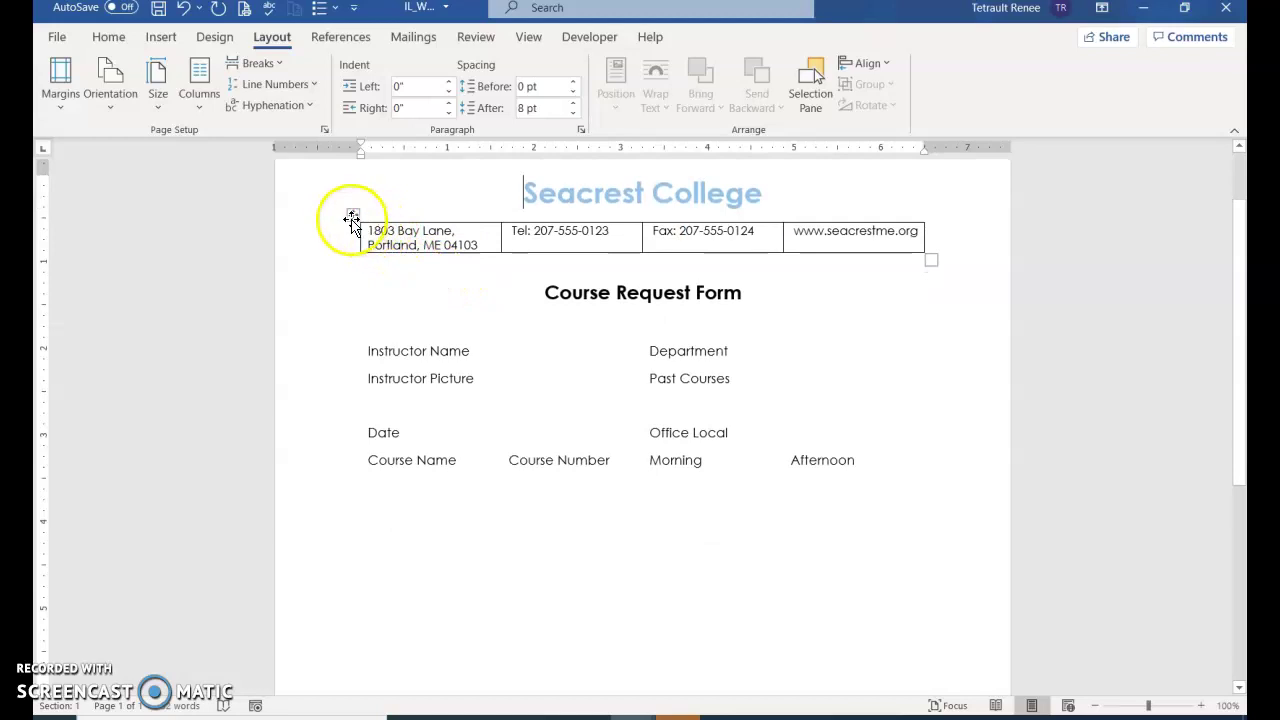
pyautogui.click(355, 213)
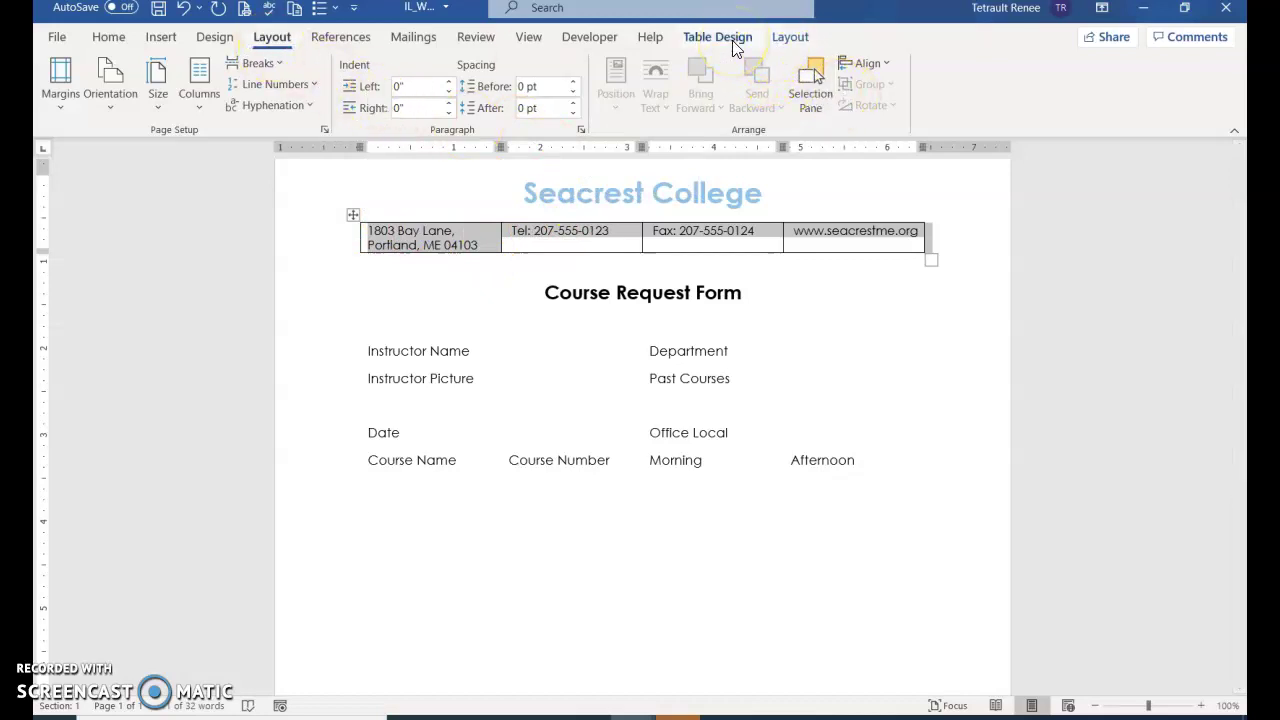
pyautogui.click(783, 44)
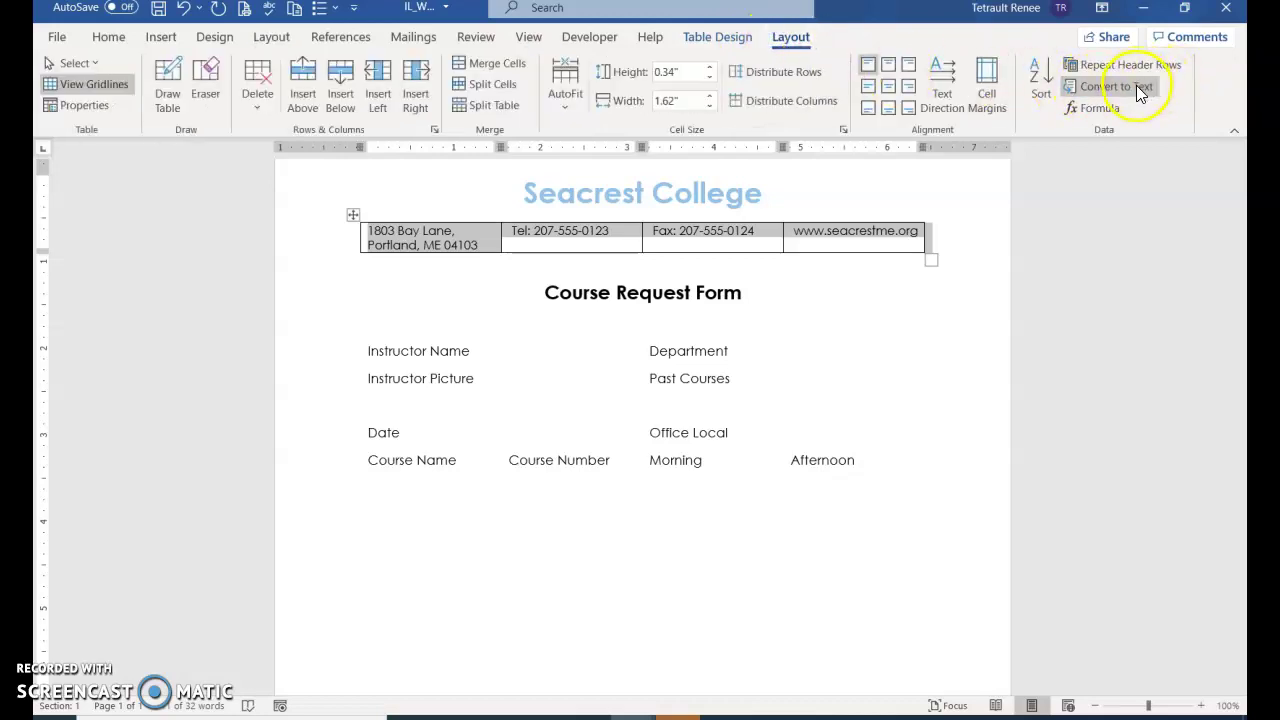
pyautogui.click(1136, 86)
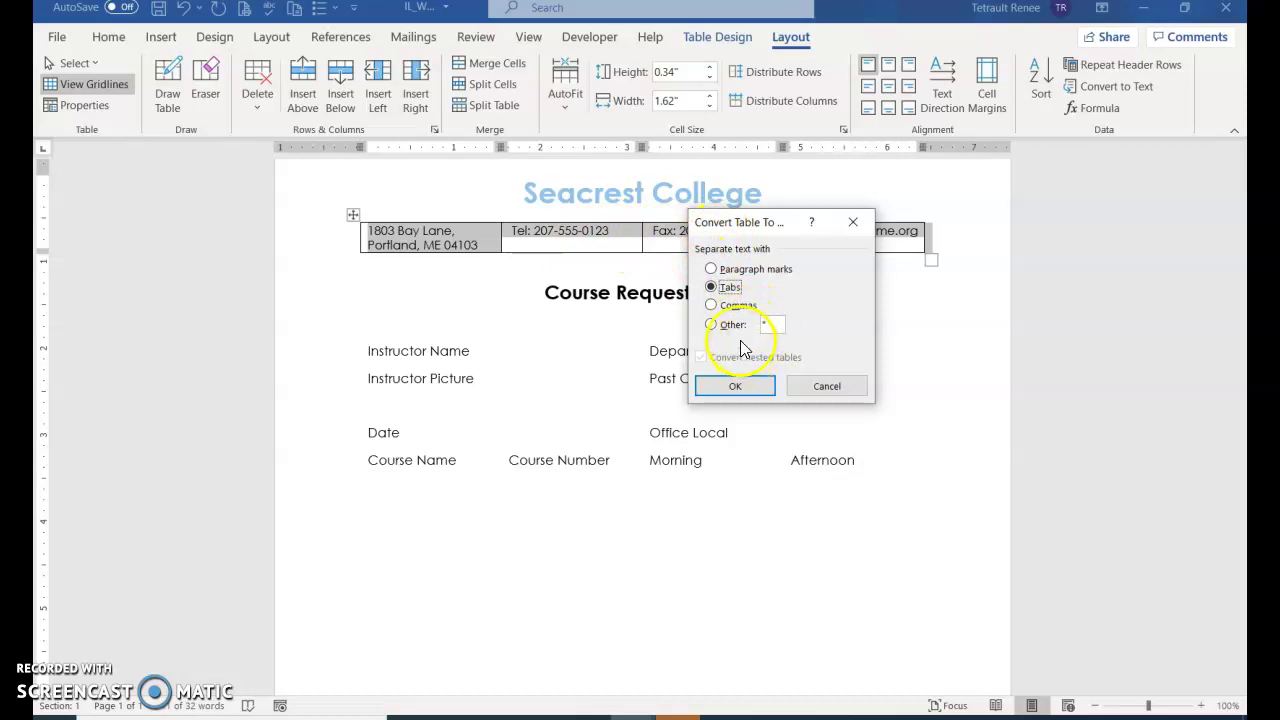
pyautogui.click(711, 324)
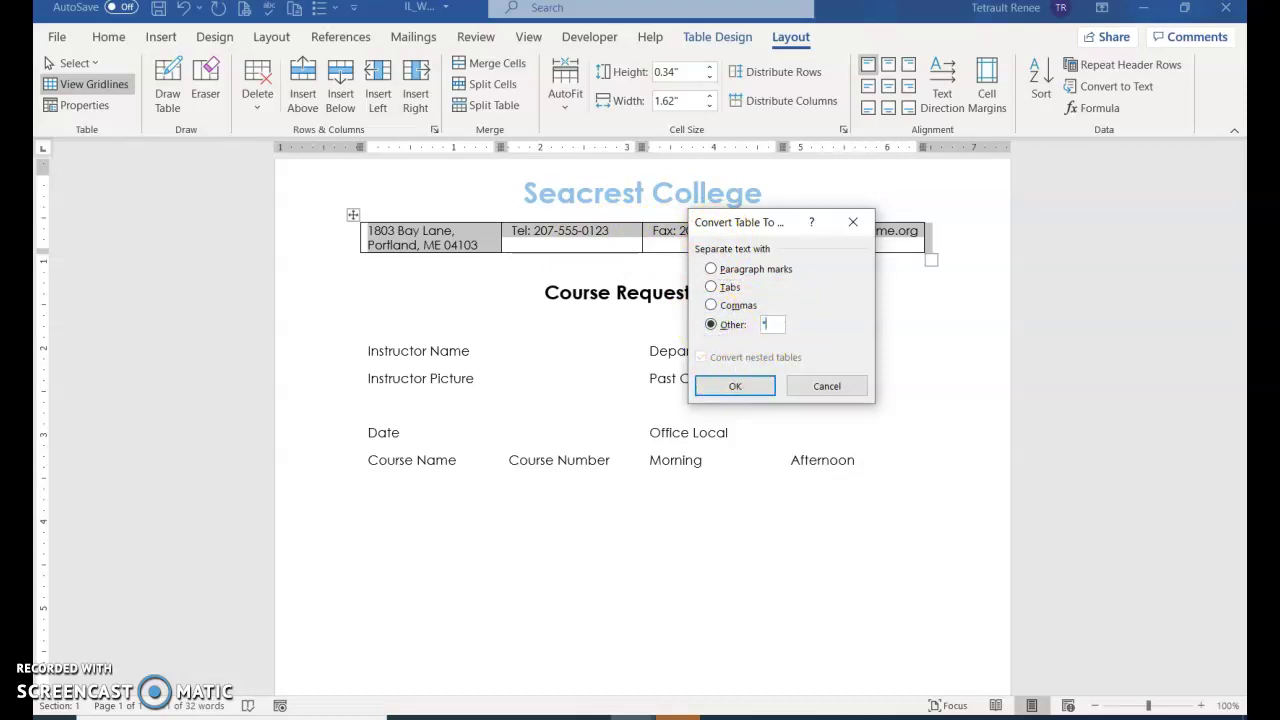
pyautogui.click(747, 392)
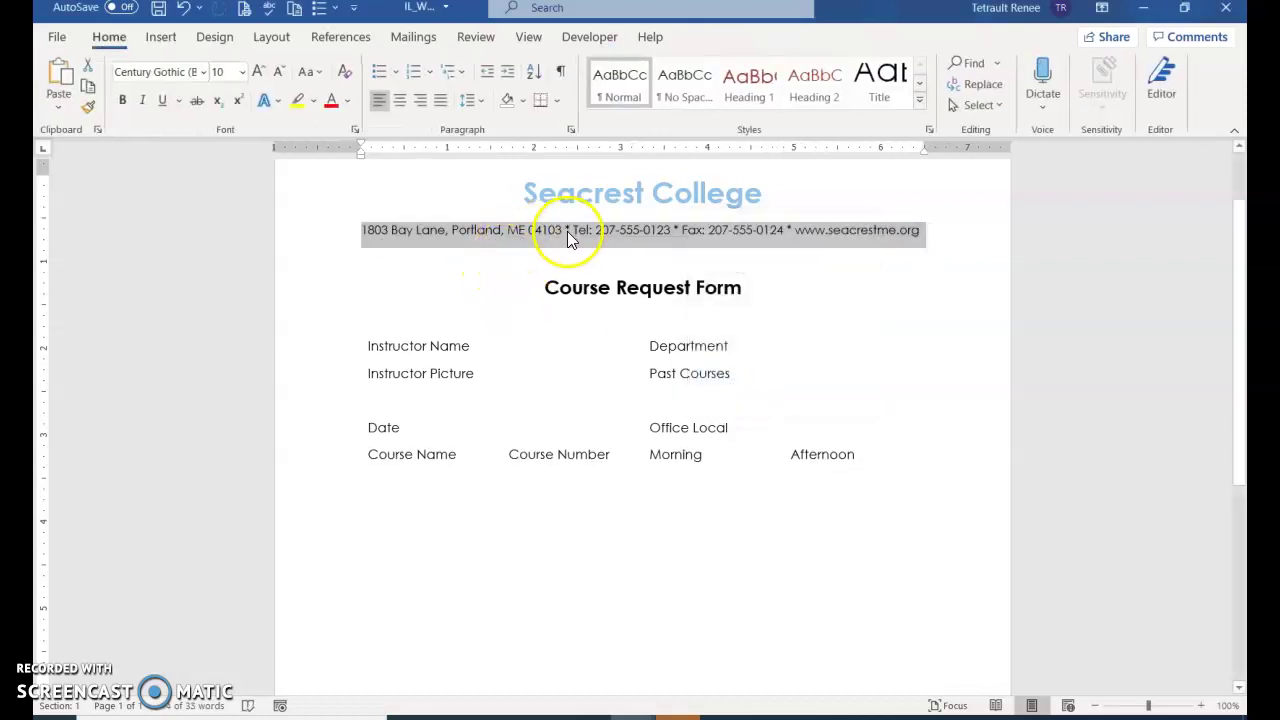
pyautogui.click(603, 328)
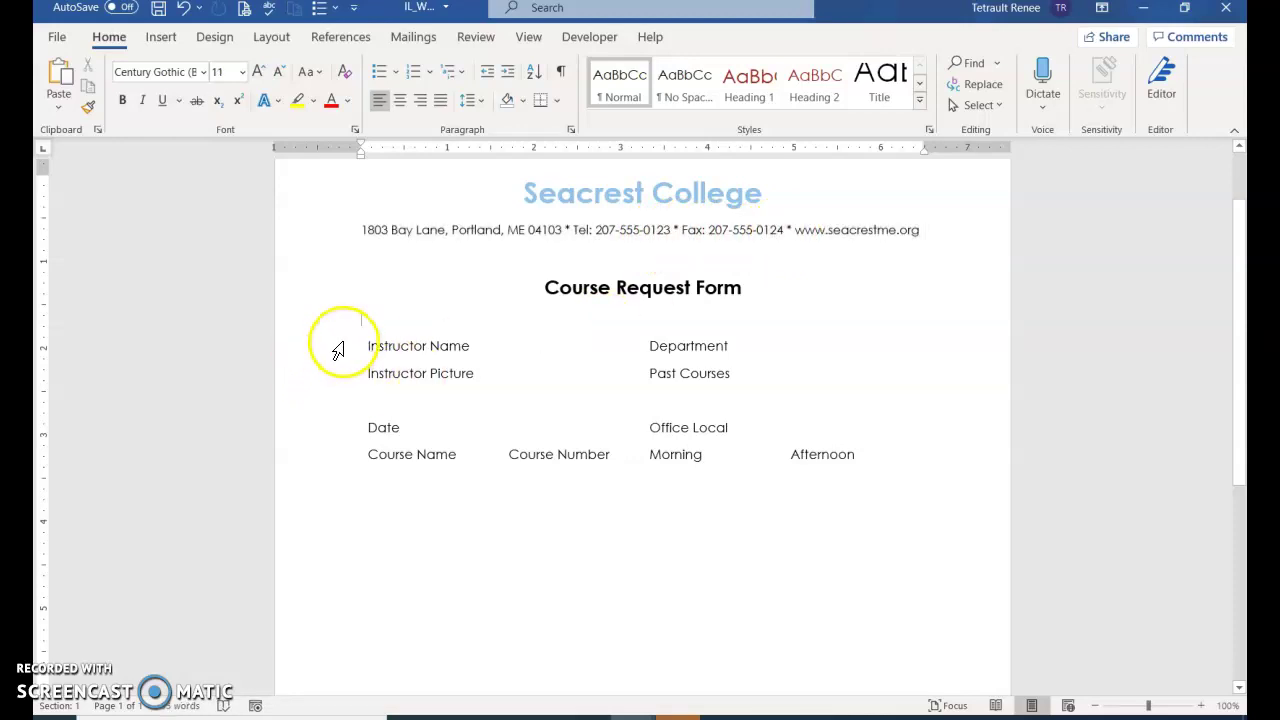
# Check the formatting marks, and convert the tabbed lines from Instructor Name through Afternoon into a four-column table, separating text at tabs.
pyautogui.click(561, 71)
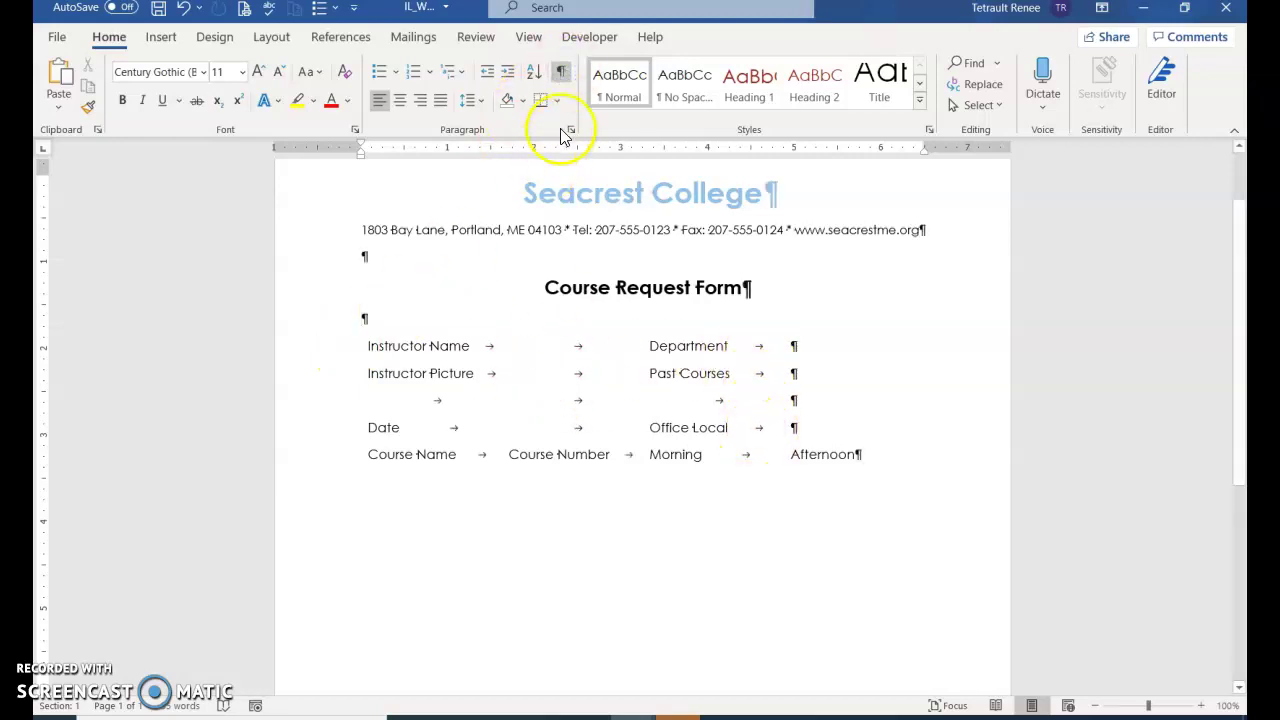
pyautogui.click(564, 68)
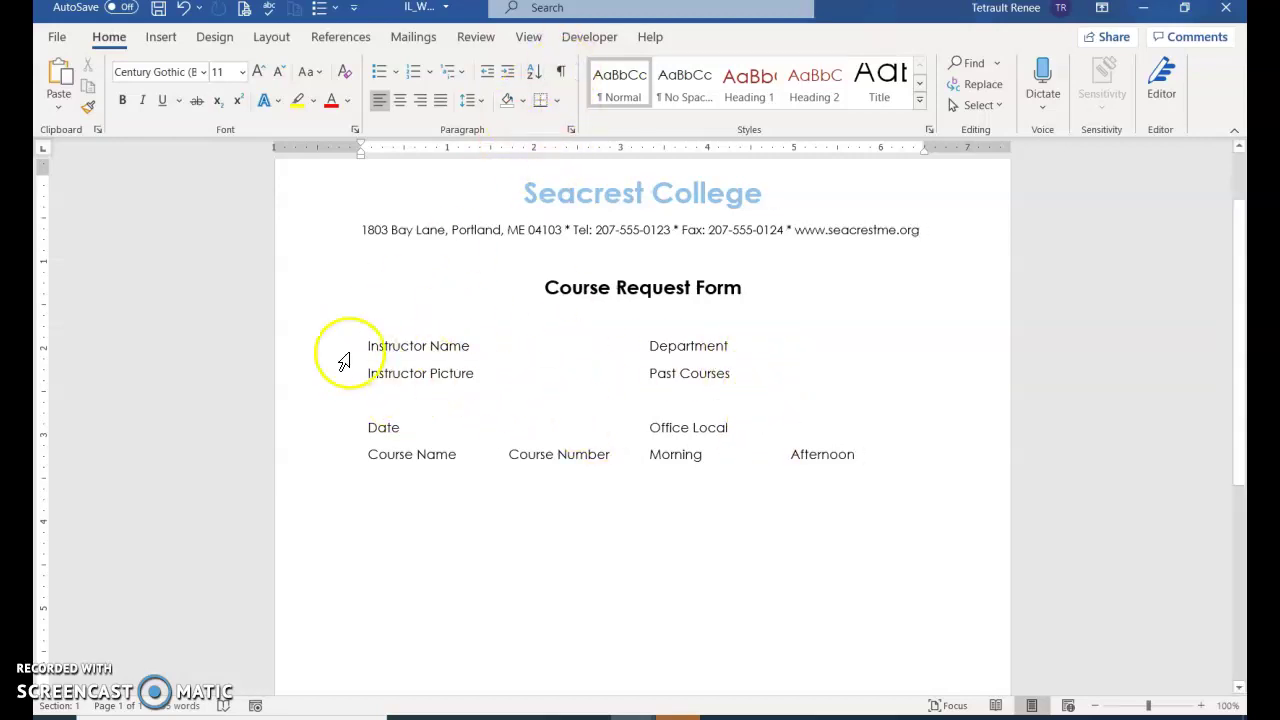
pyautogui.moveTo(329, 350); pyautogui.dragTo(340, 460)
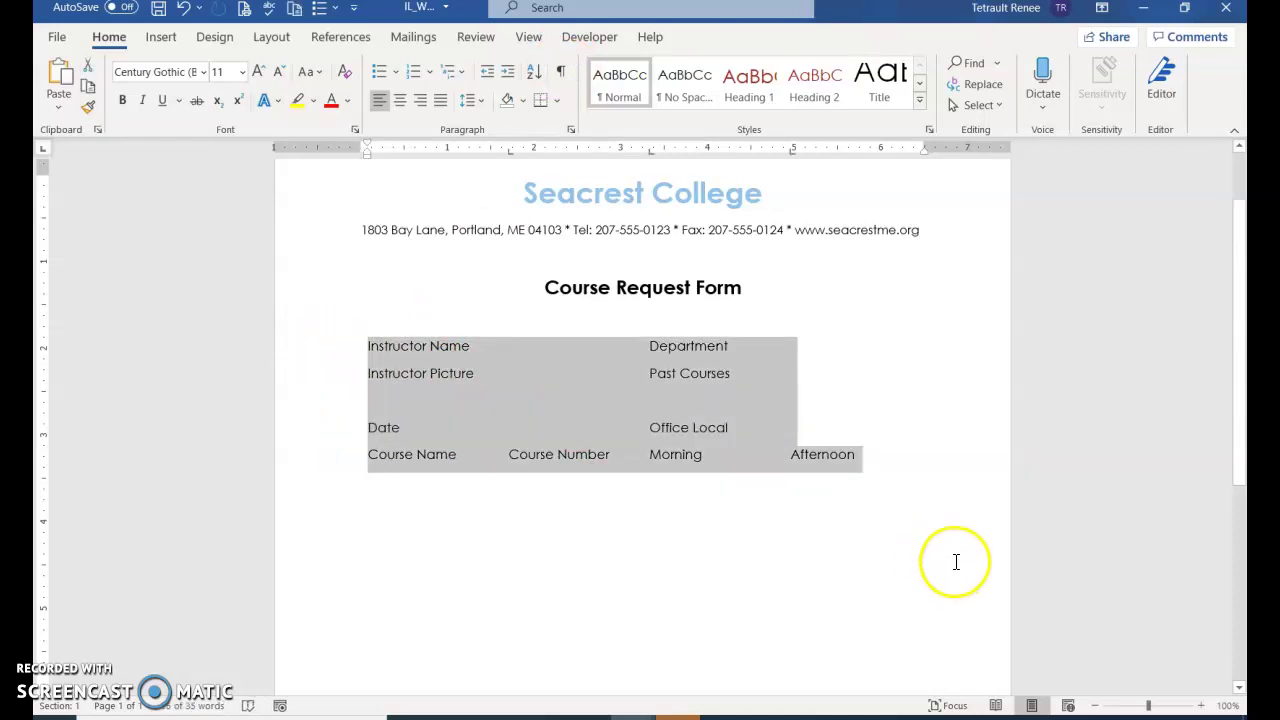
pyautogui.click(164, 38)
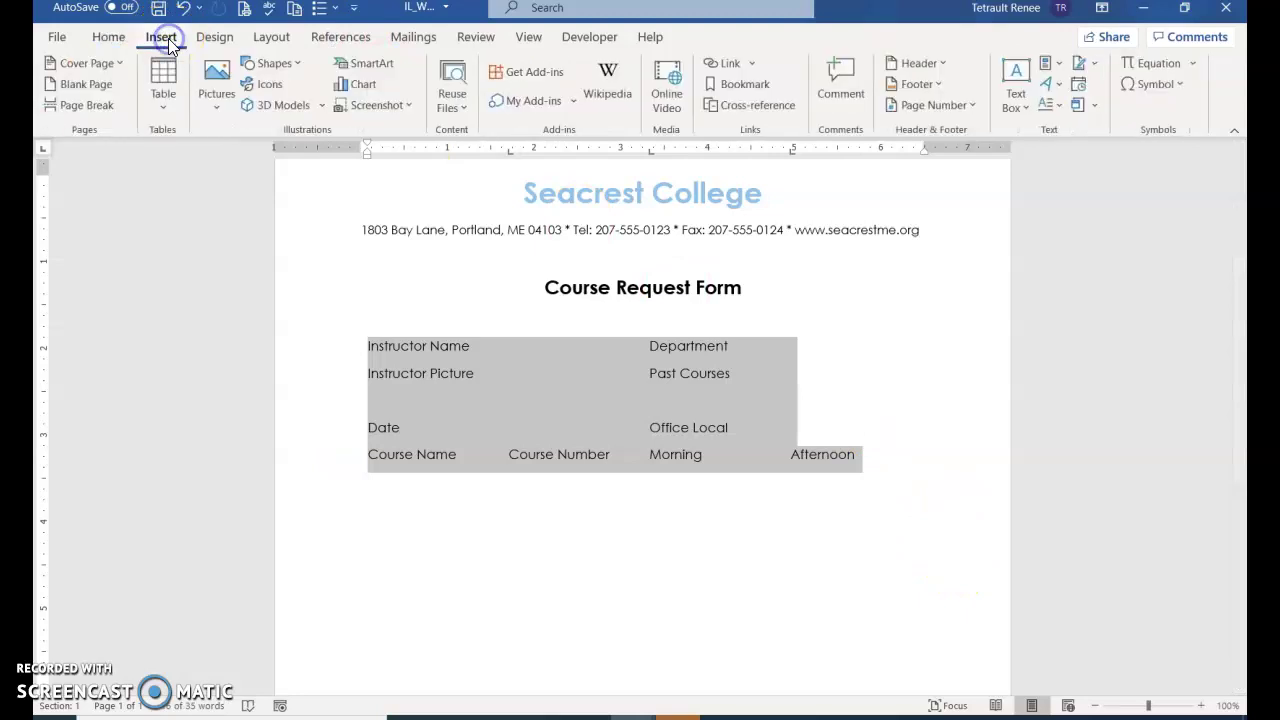
pyautogui.click(163, 105)
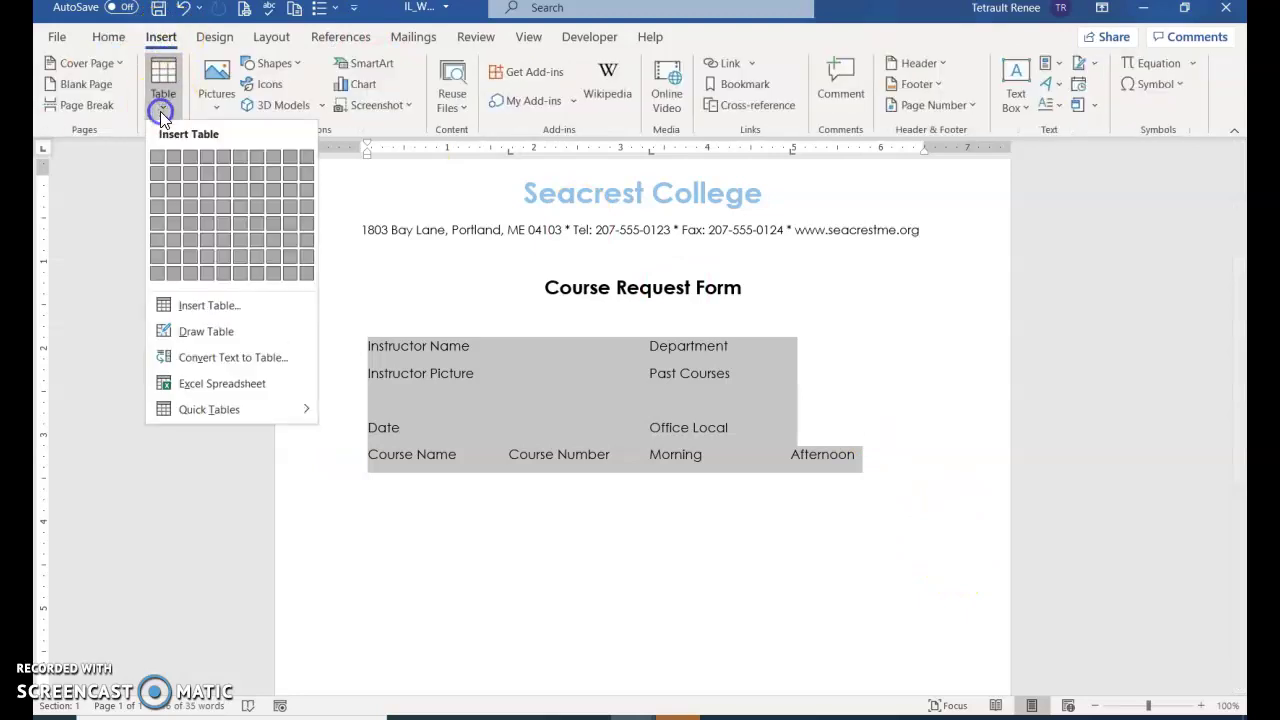
pyautogui.click(240, 358)
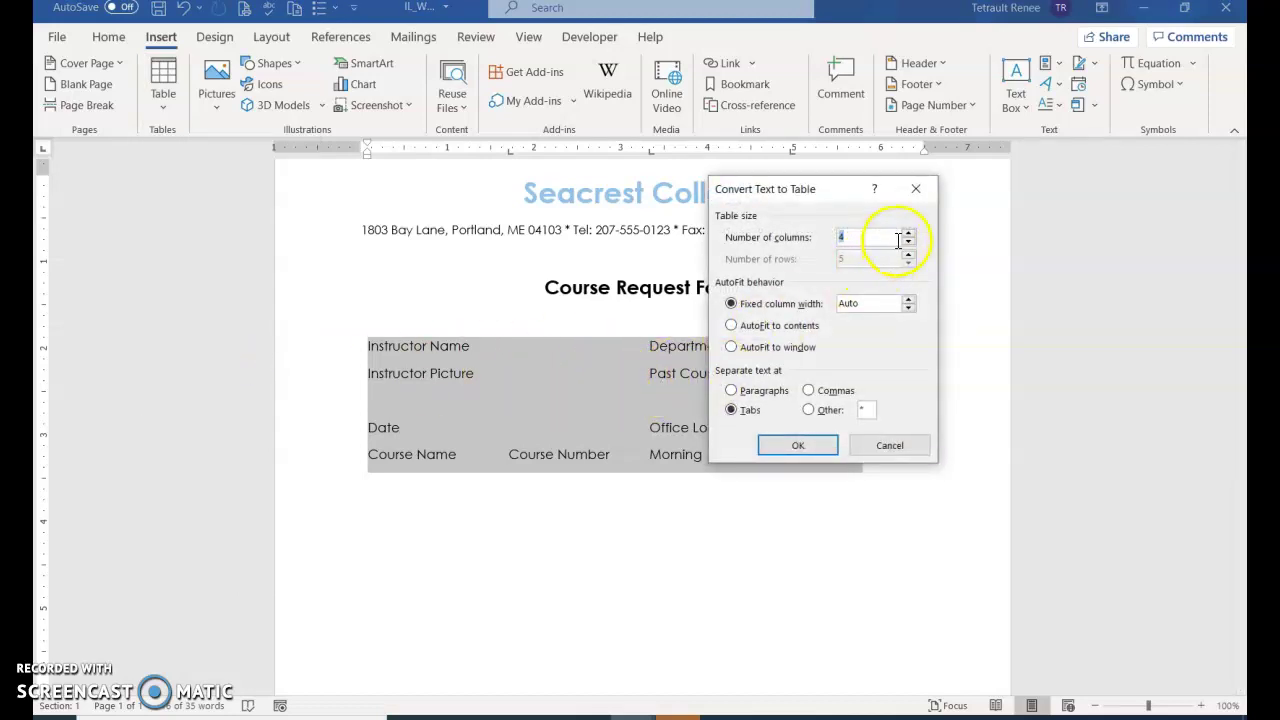
pyautogui.click(802, 448)
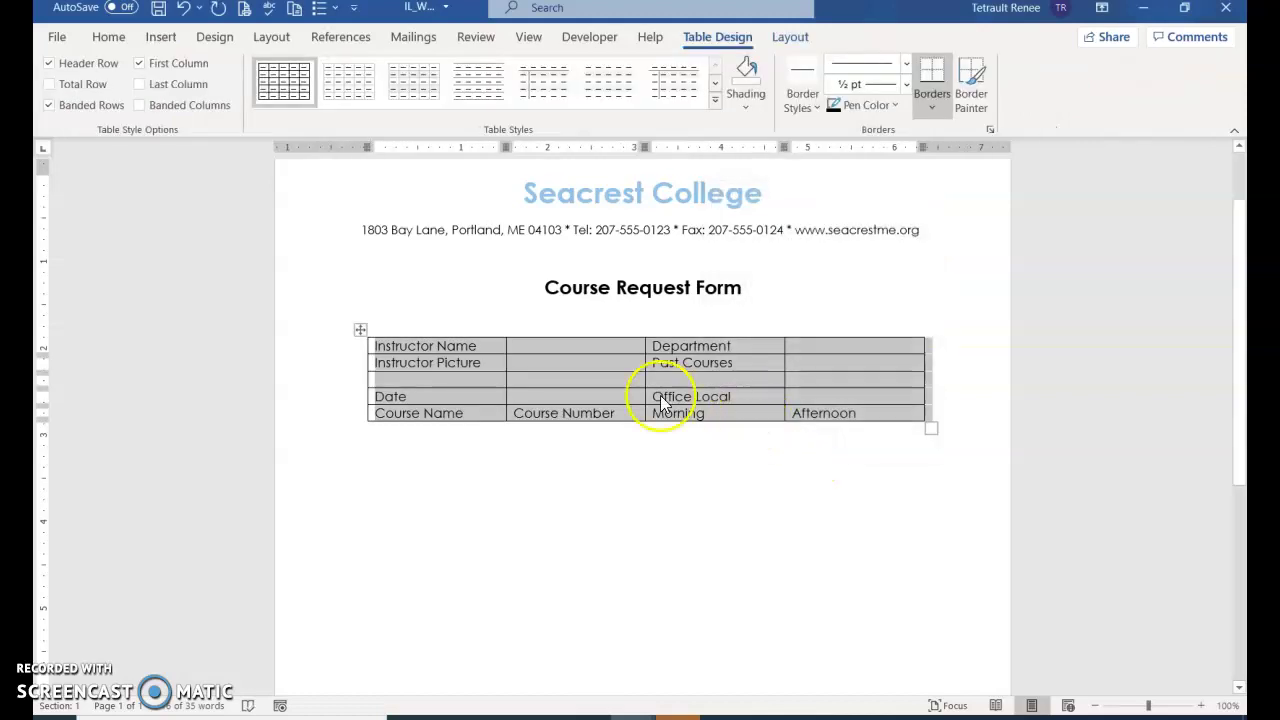
pyautogui.click(618, 389)
pyautogui.click(620, 390)
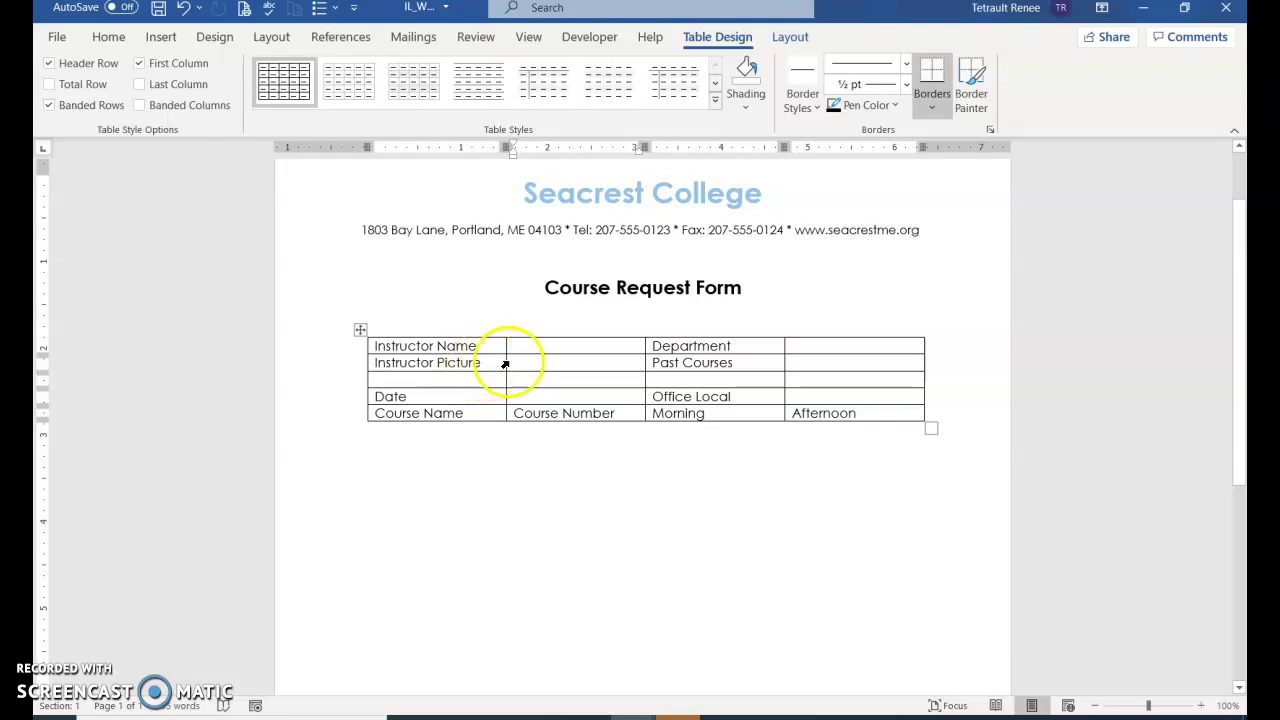
# Merge the Instructor Picture cell with the empty cell beside it, and the Past Courses cell with its empty neighbour.
pyautogui.moveTo(488, 364); pyautogui.dragTo(555, 363)
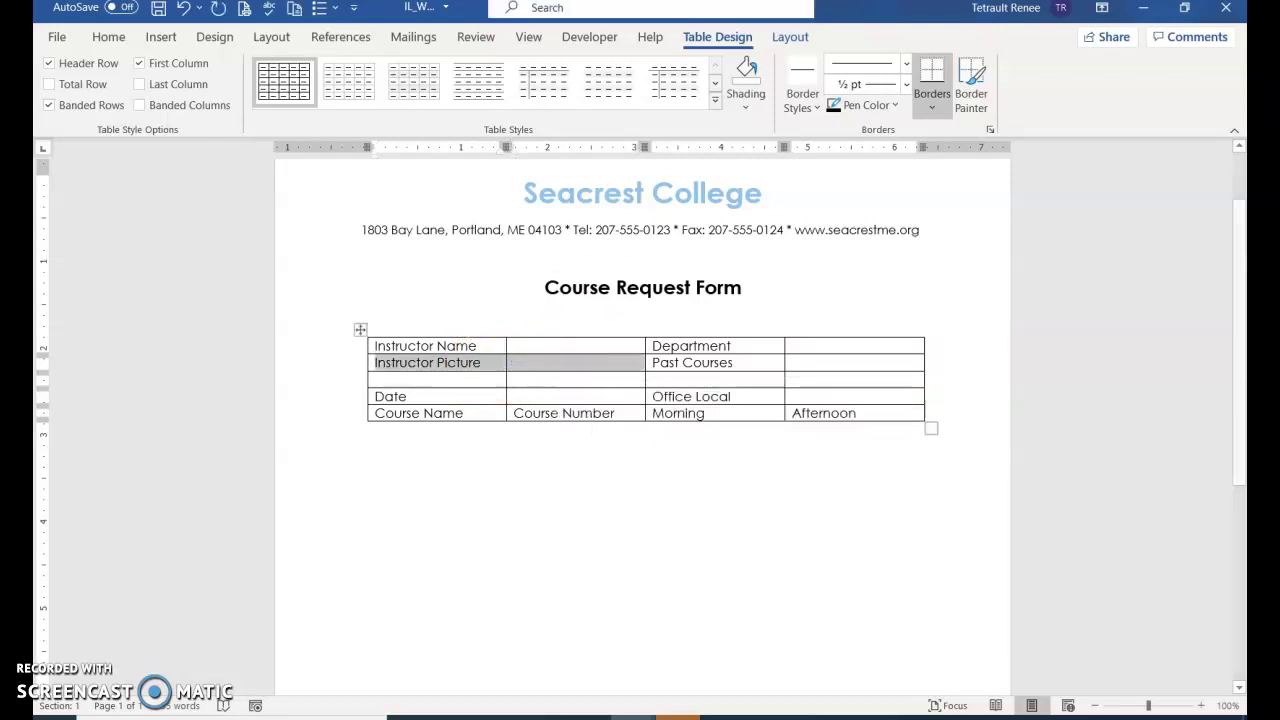
pyautogui.click(791, 37)
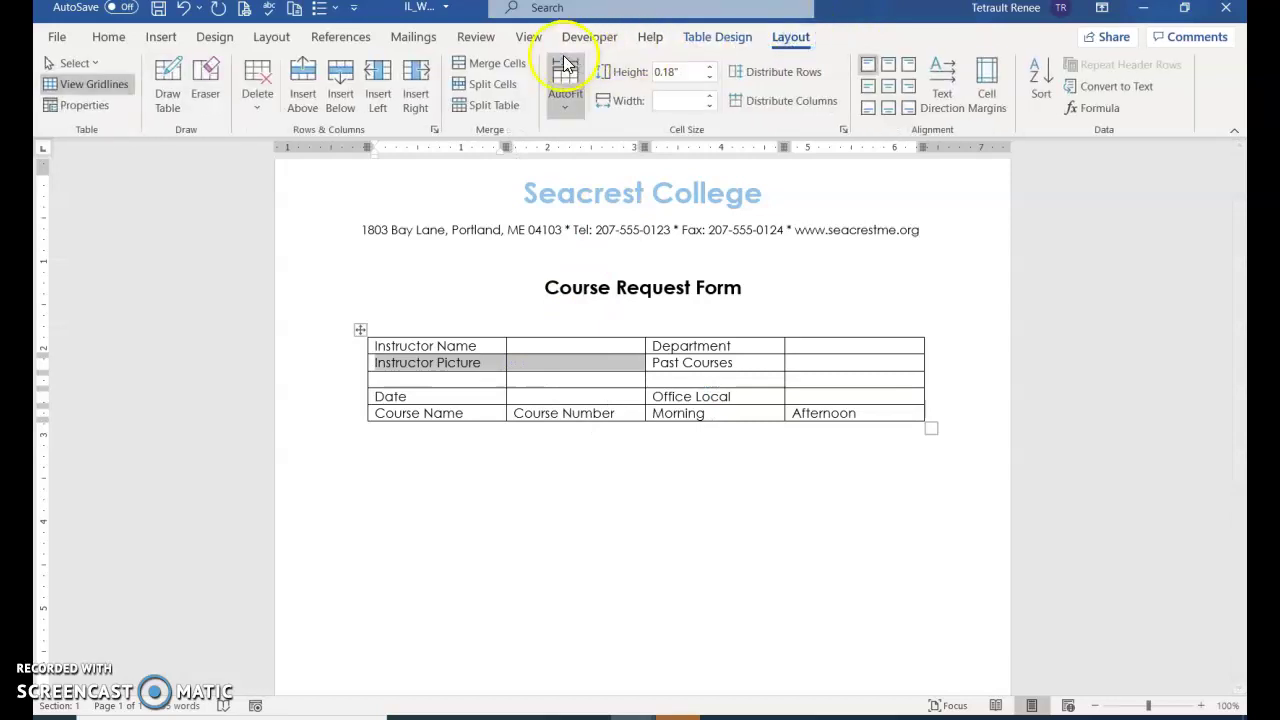
pyautogui.moveTo(748, 363); pyautogui.dragTo(810, 363)
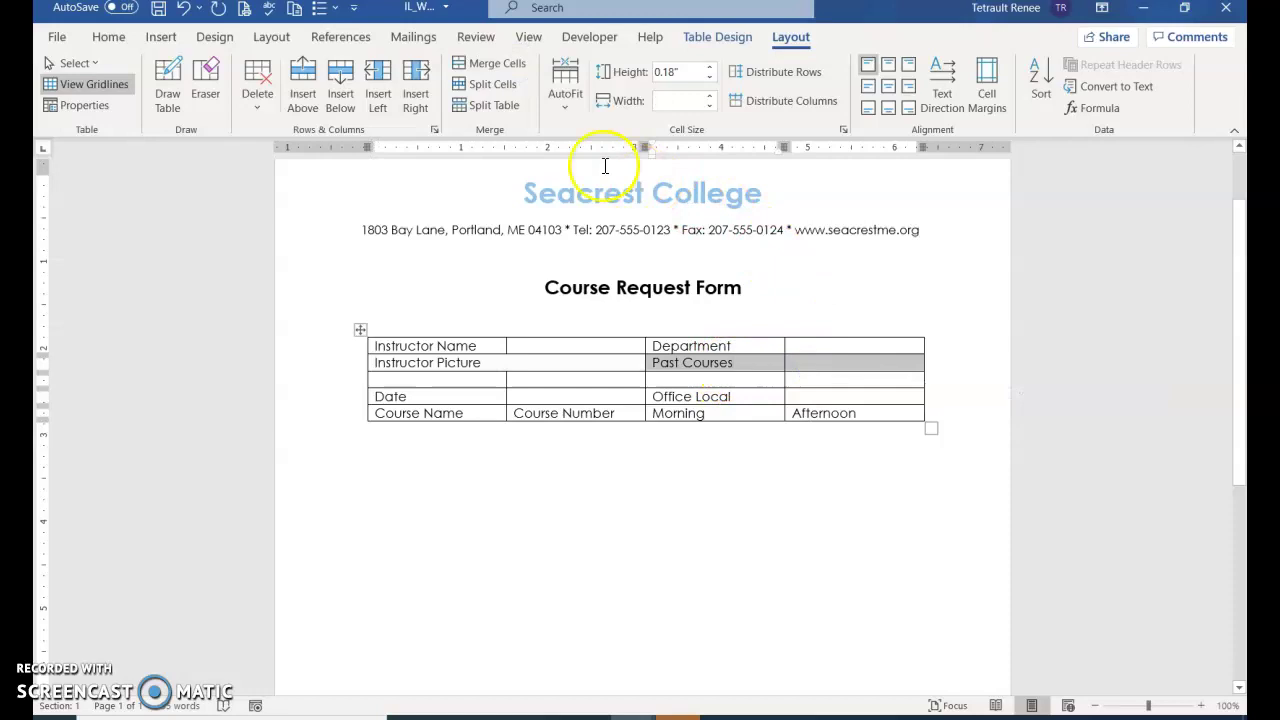
pyautogui.click(497, 68)
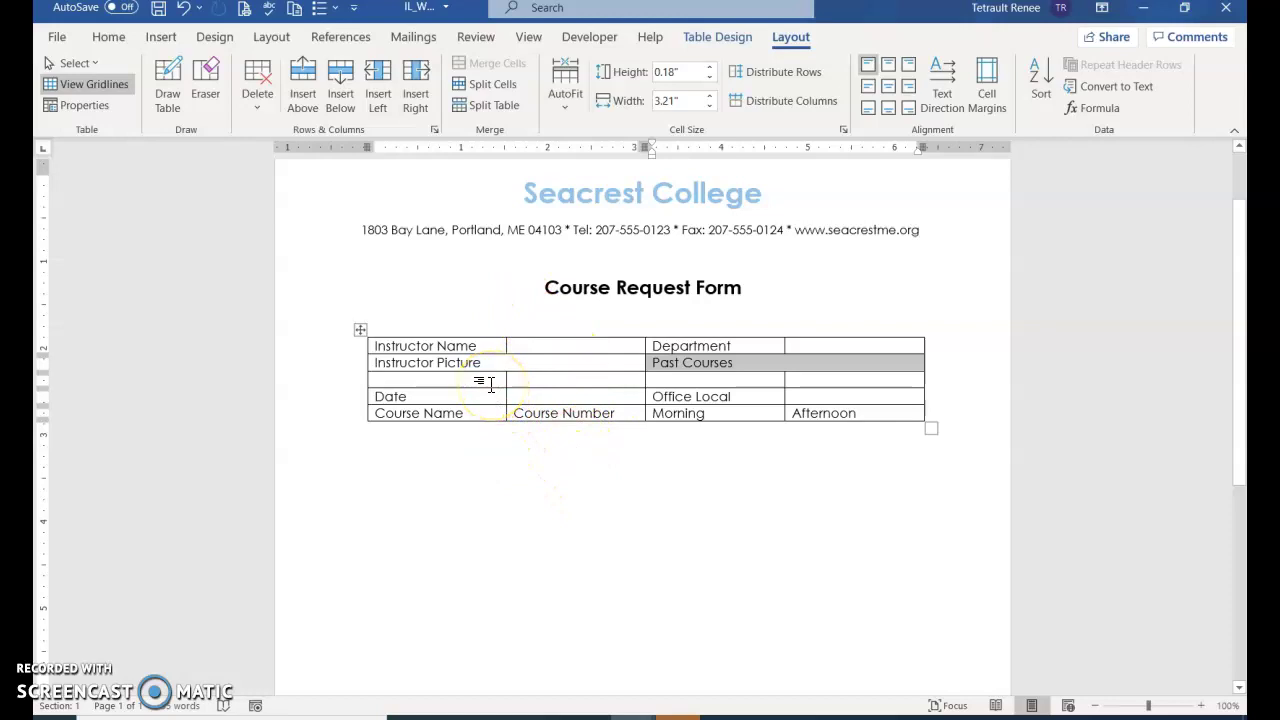
# Merge the four cells of the blank third row in pairs, leaving two wide cells.
pyautogui.moveTo(490, 384); pyautogui.dragTo(543, 380)
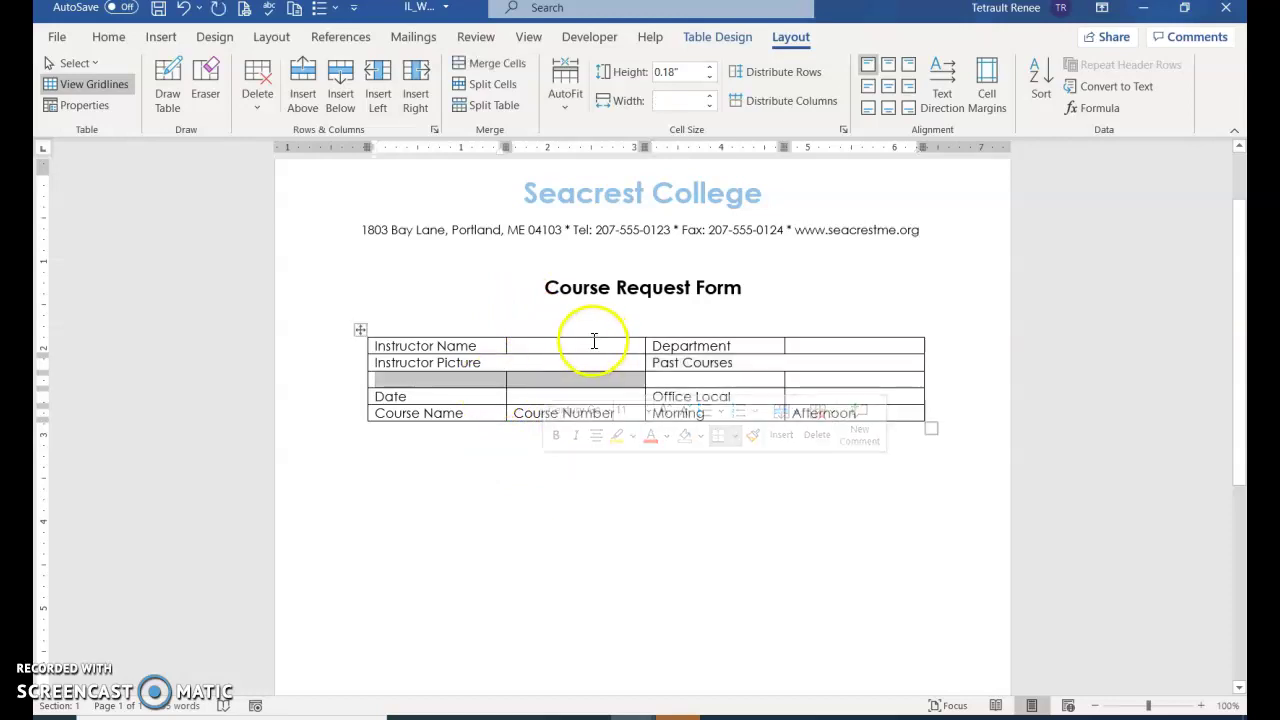
pyautogui.click(219, 9)
pyautogui.click(779, 379)
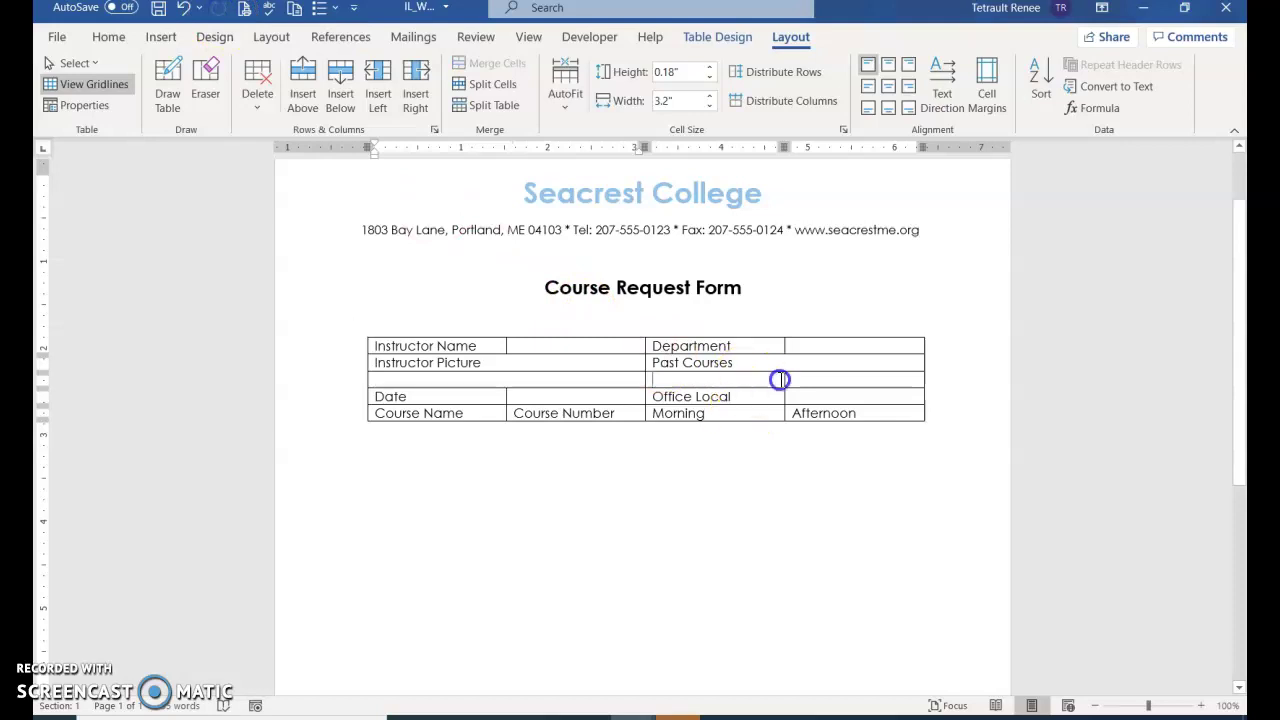
pyautogui.doubleClick(779, 379)
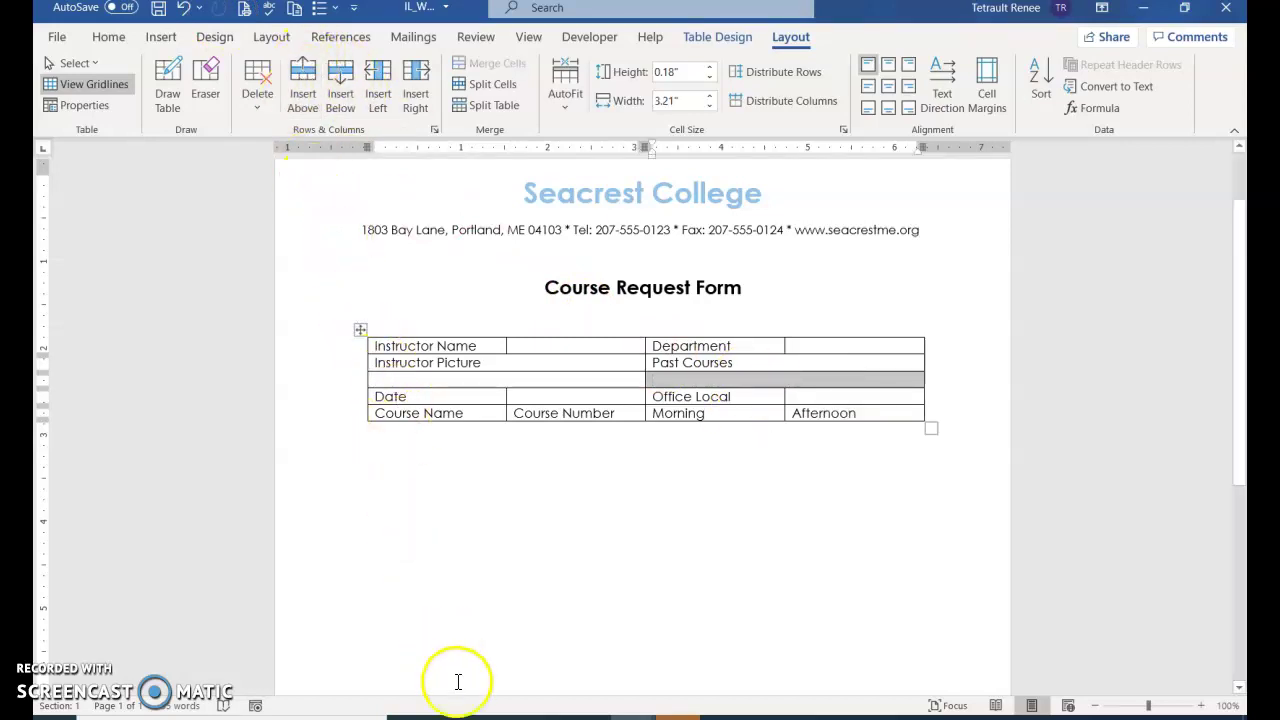
# Add two new rows at the end of the table, below the Course Name row.
pyautogui.click(890, 413)
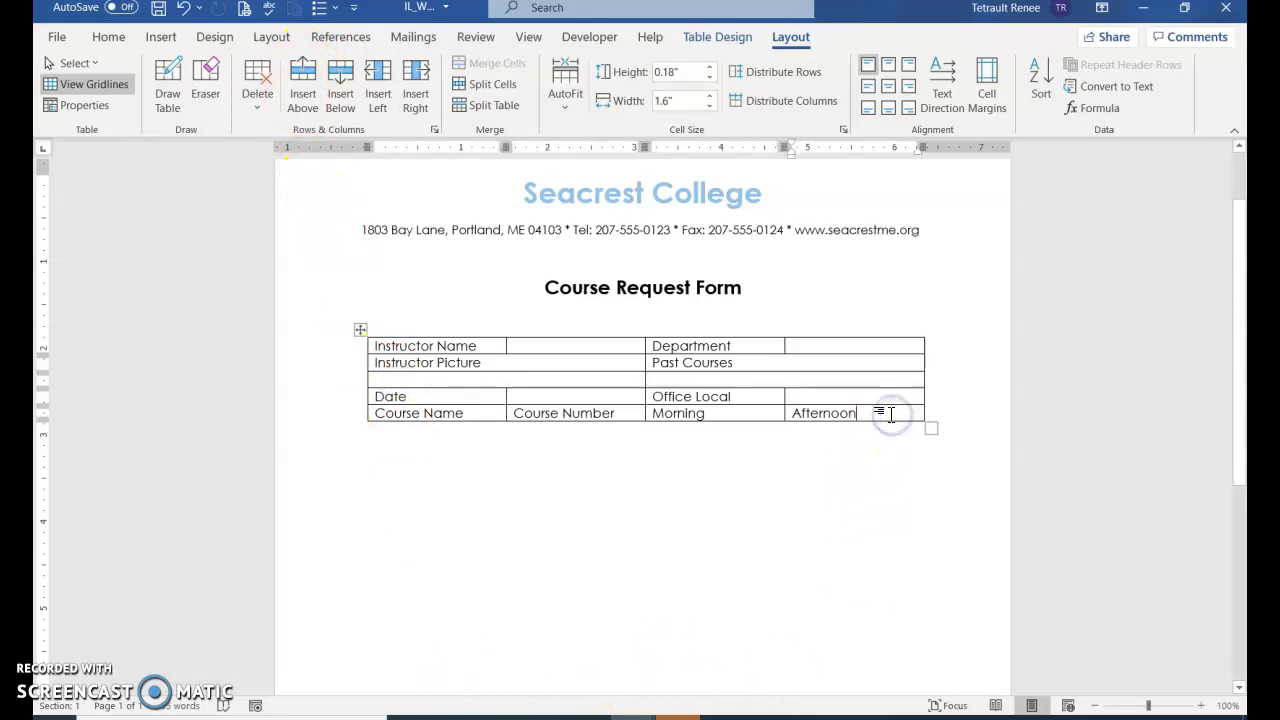
pyautogui.press('Tab')
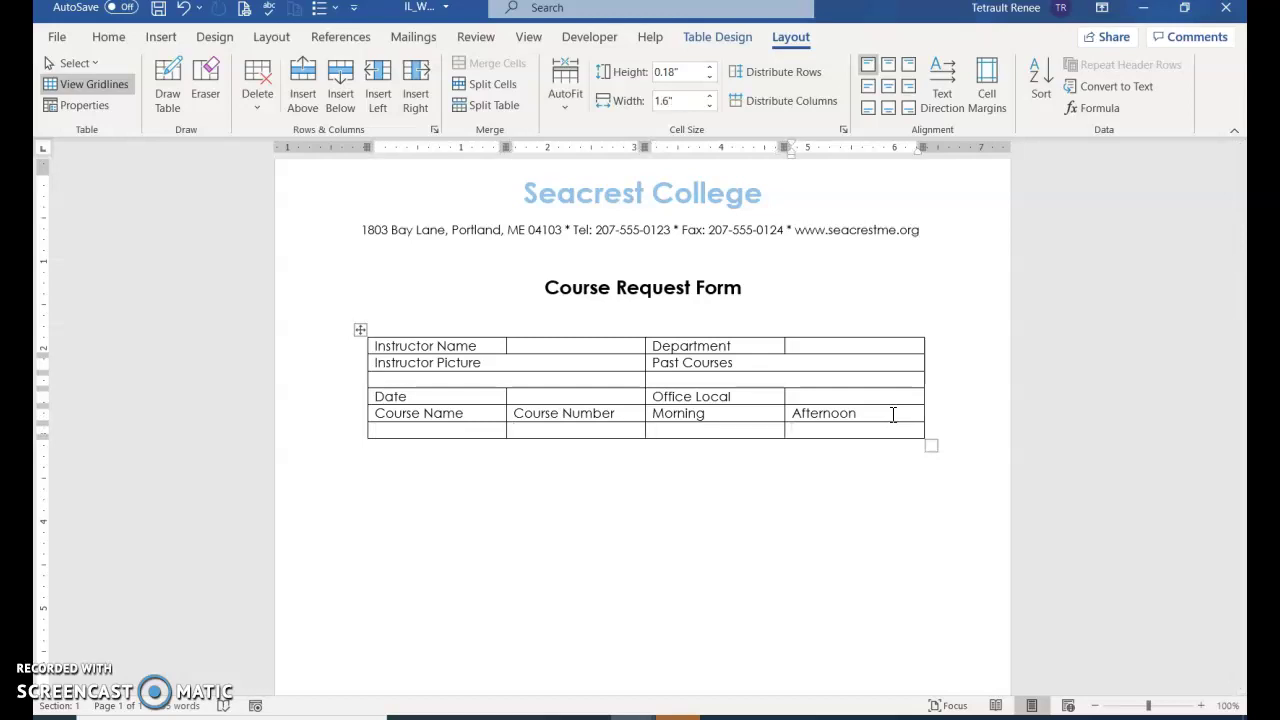
pyautogui.press('Tab')
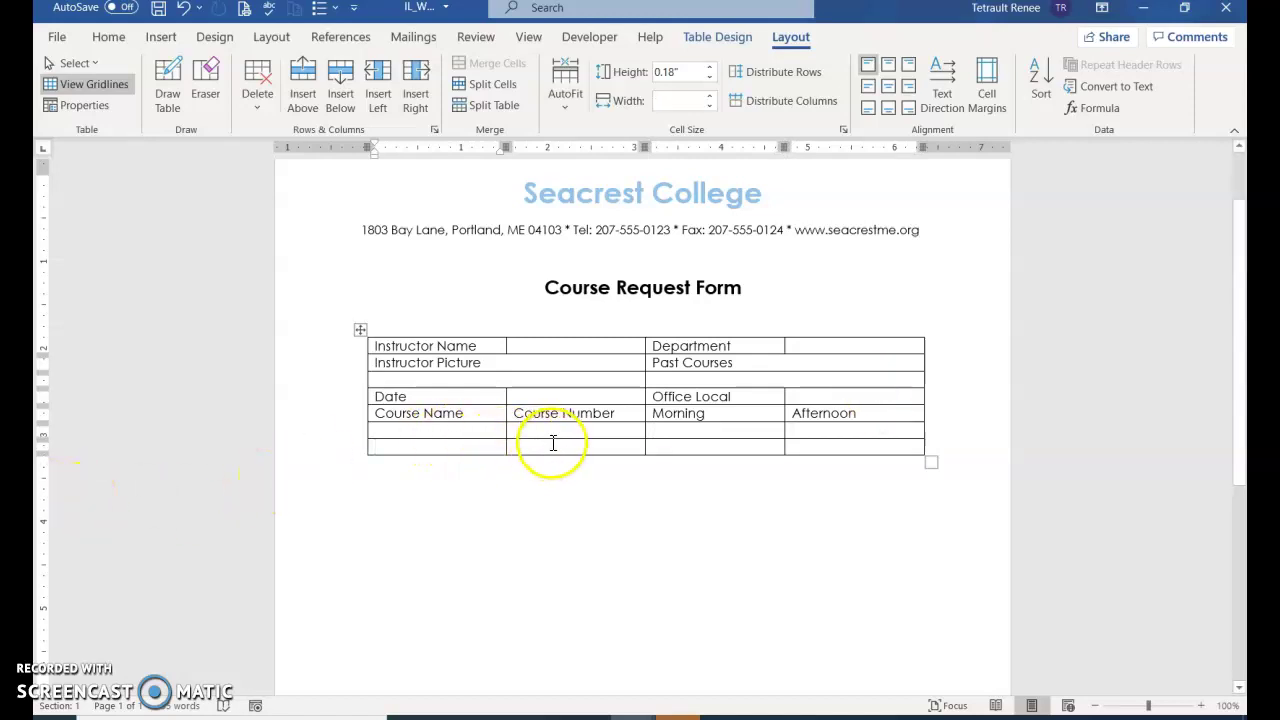
# Merge the last three cells of the table's final row and enter "Comments" in its first cell.
pyautogui.moveTo(594, 449); pyautogui.dragTo(824, 448)
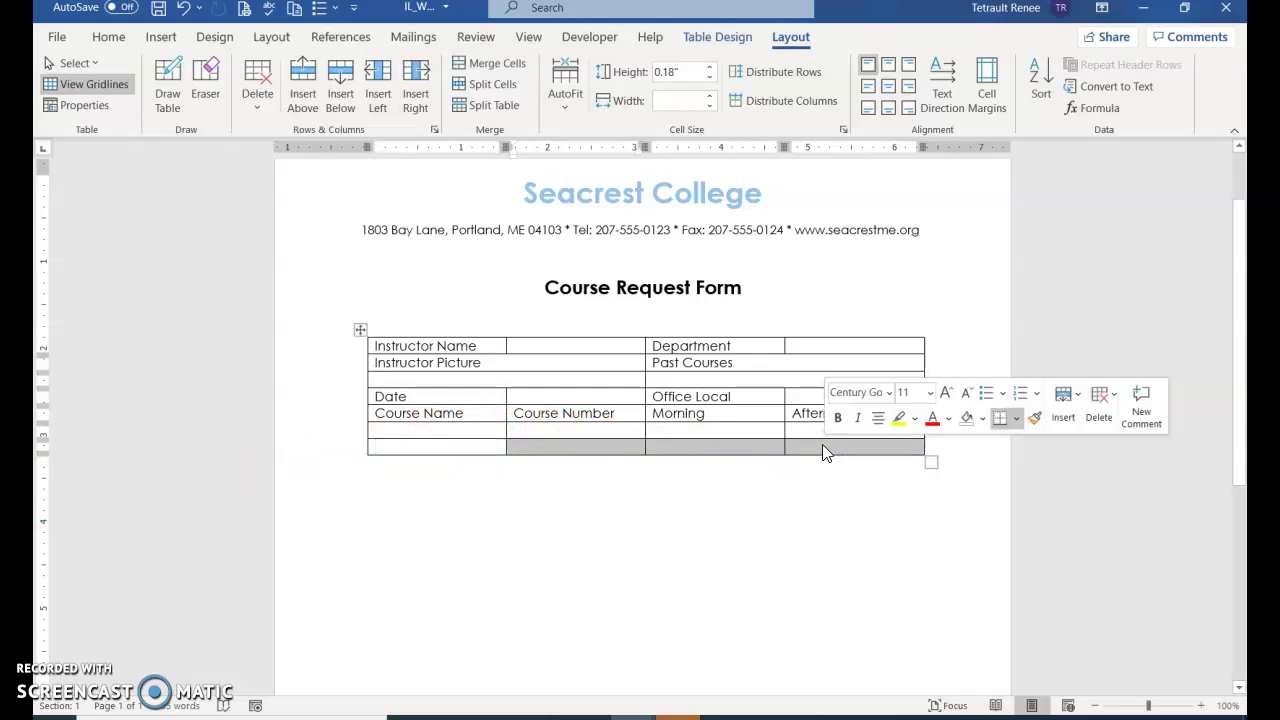
pyautogui.click(511, 66)
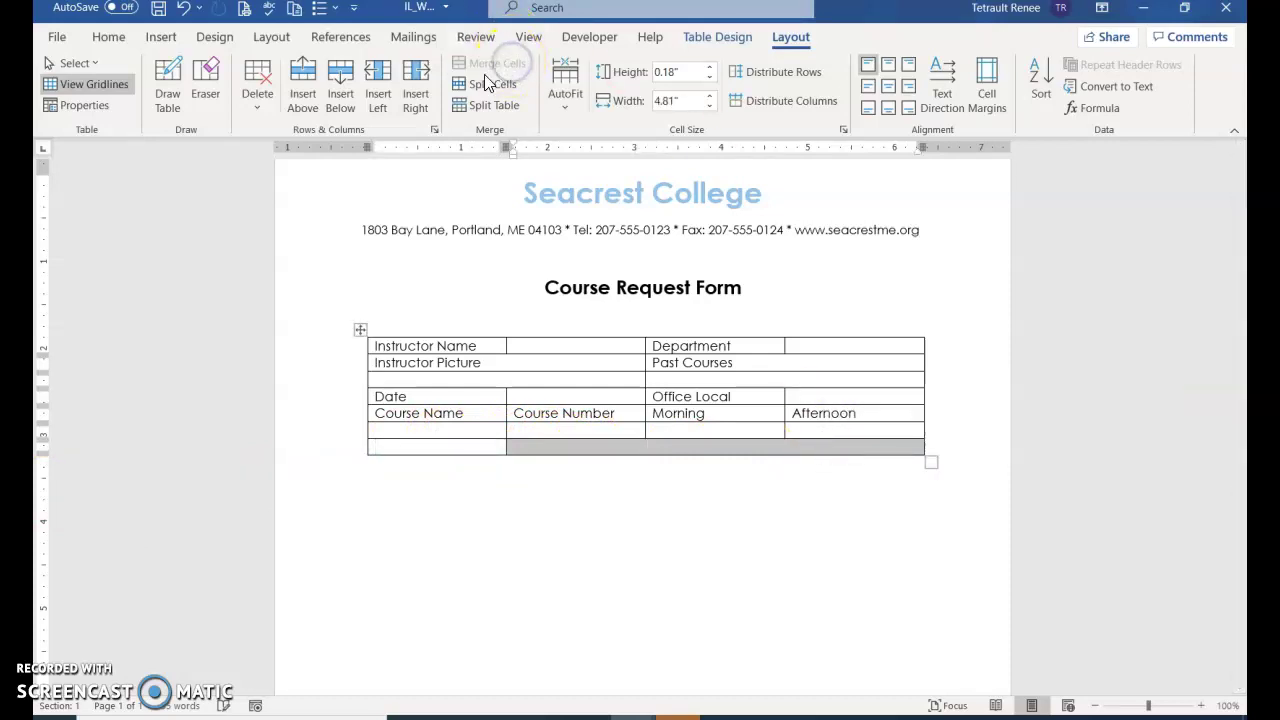
pyautogui.click(392, 449)
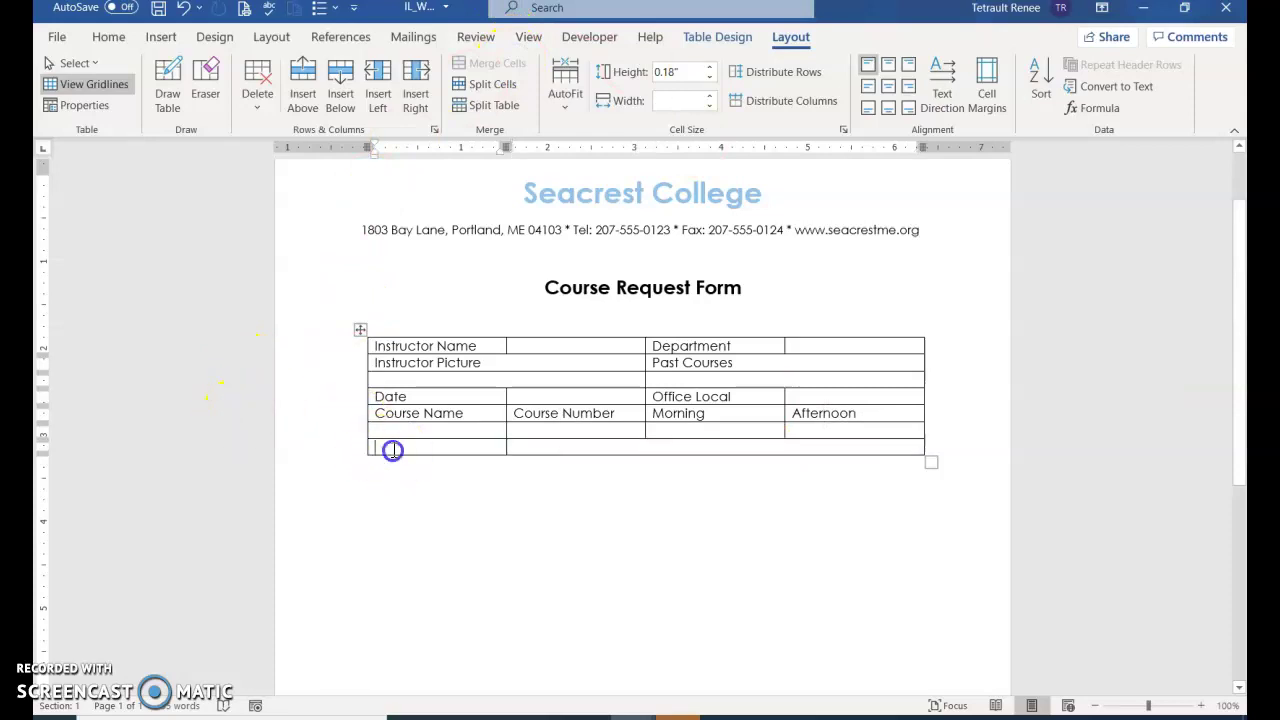
pyautogui.write('Cour')
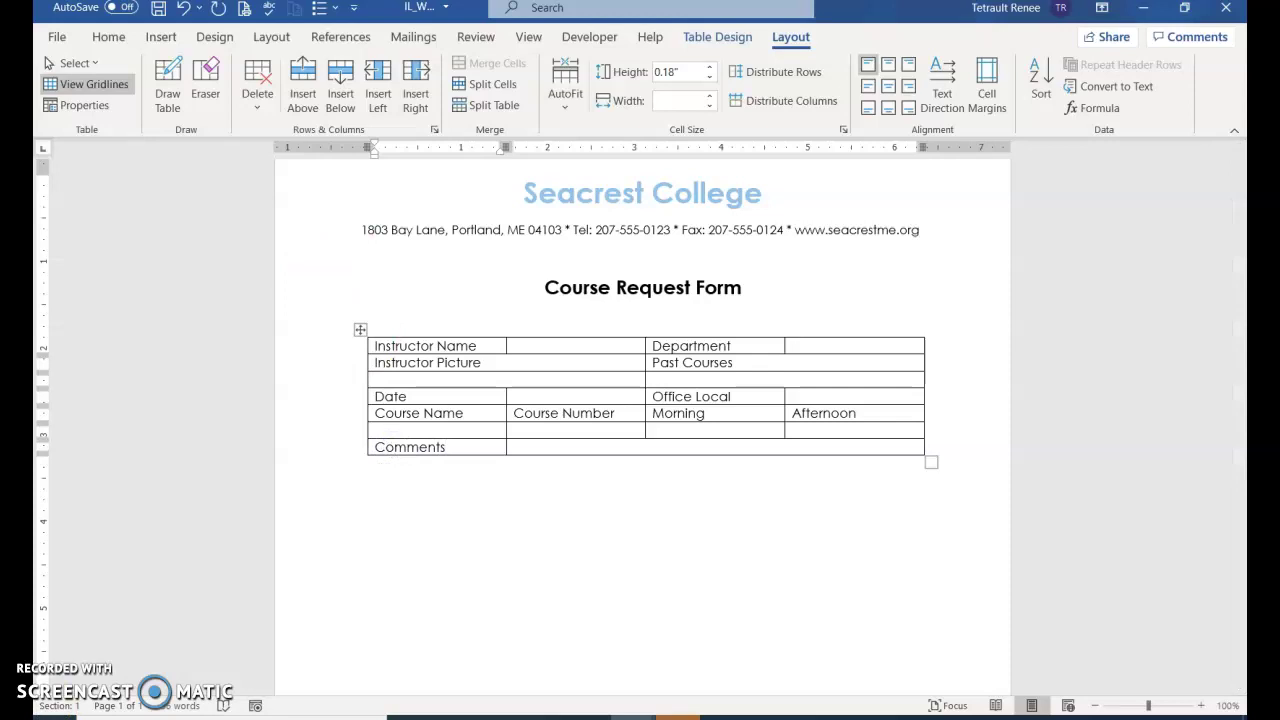
pyautogui.click(390, 350)
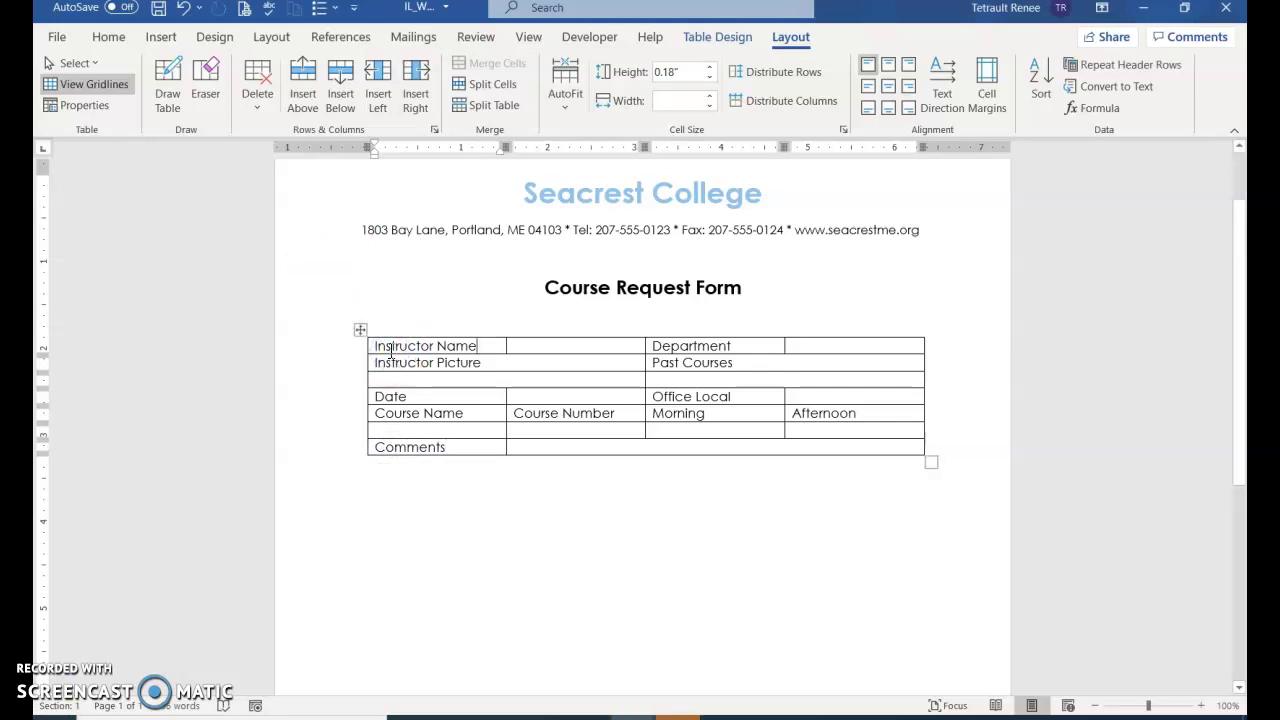
pyautogui.click(385, 376)
pyautogui.click(376, 387)
pyautogui.click(388, 378)
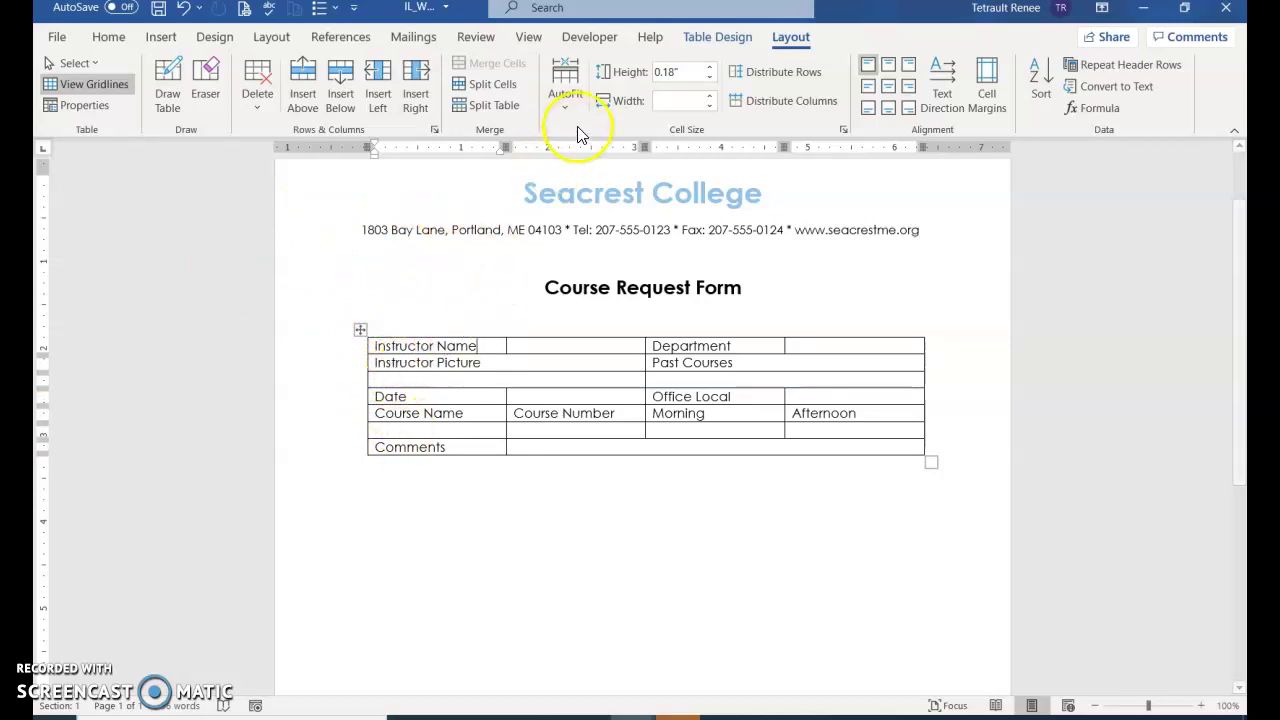
# Check in the ribbon customization options that Developer is included among the main tabs.
pyautogui.click(603, 46)
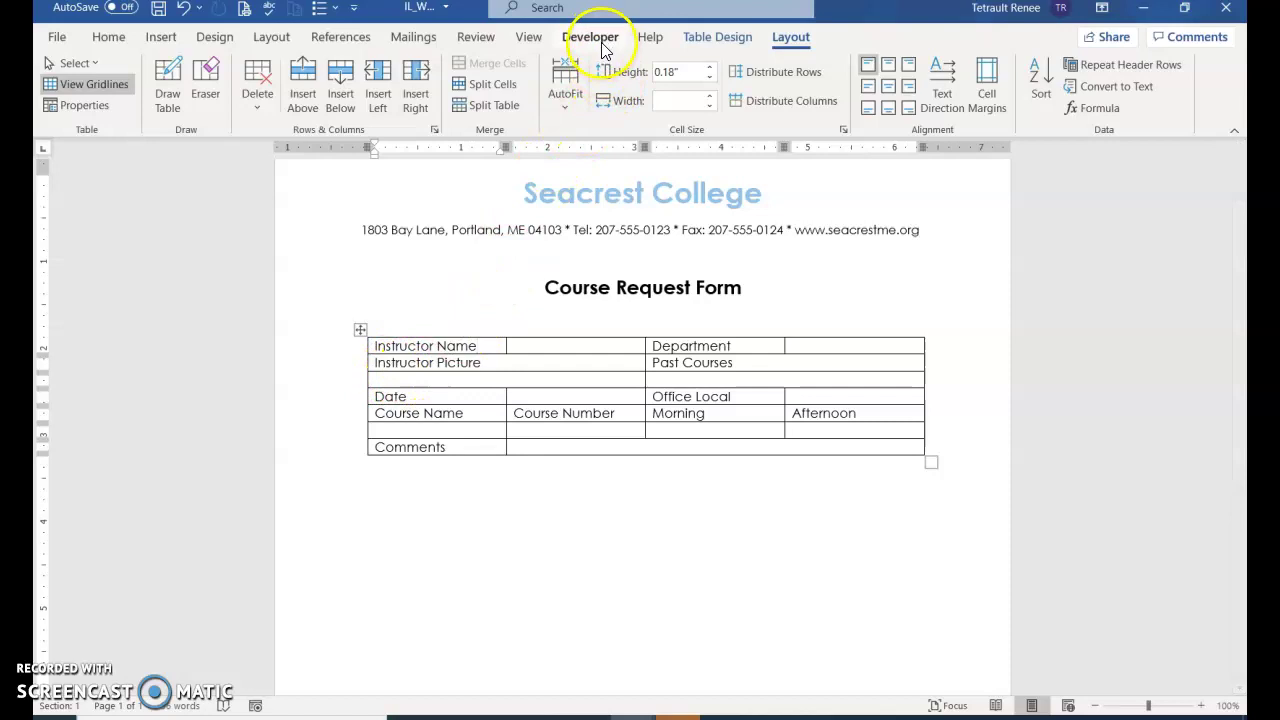
pyautogui.click(55, 39)
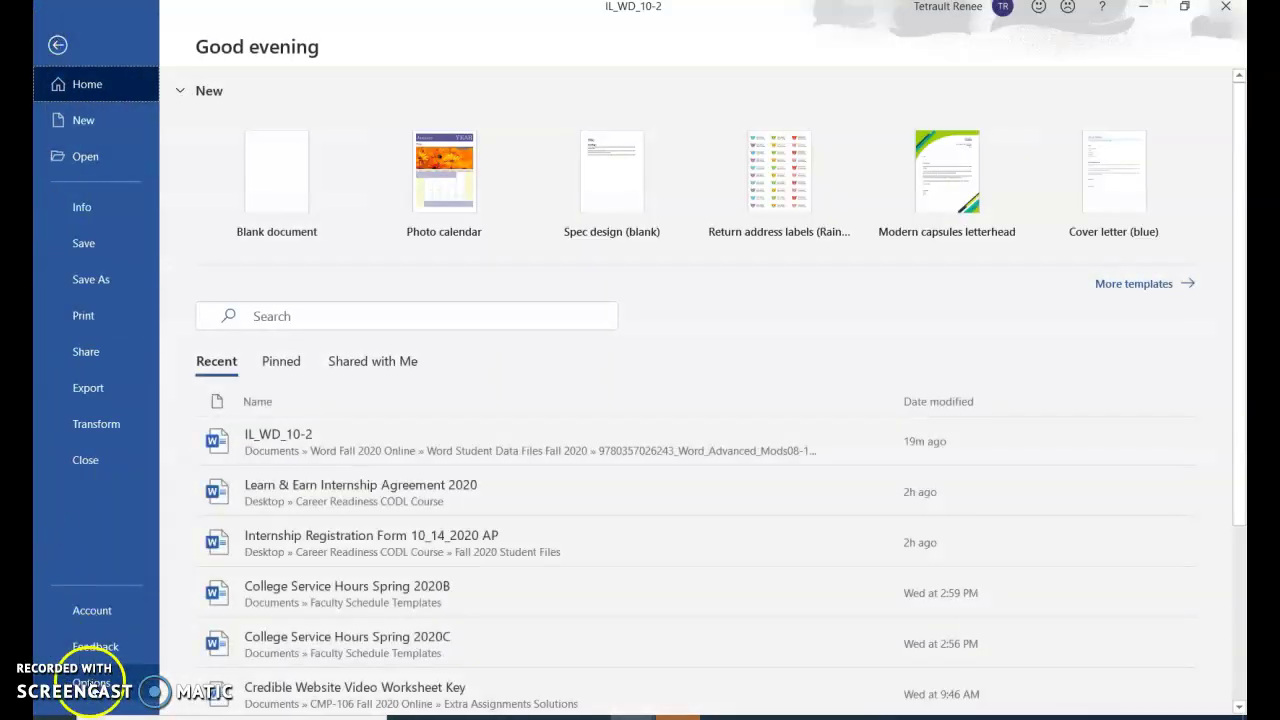
pyautogui.click(90, 686)
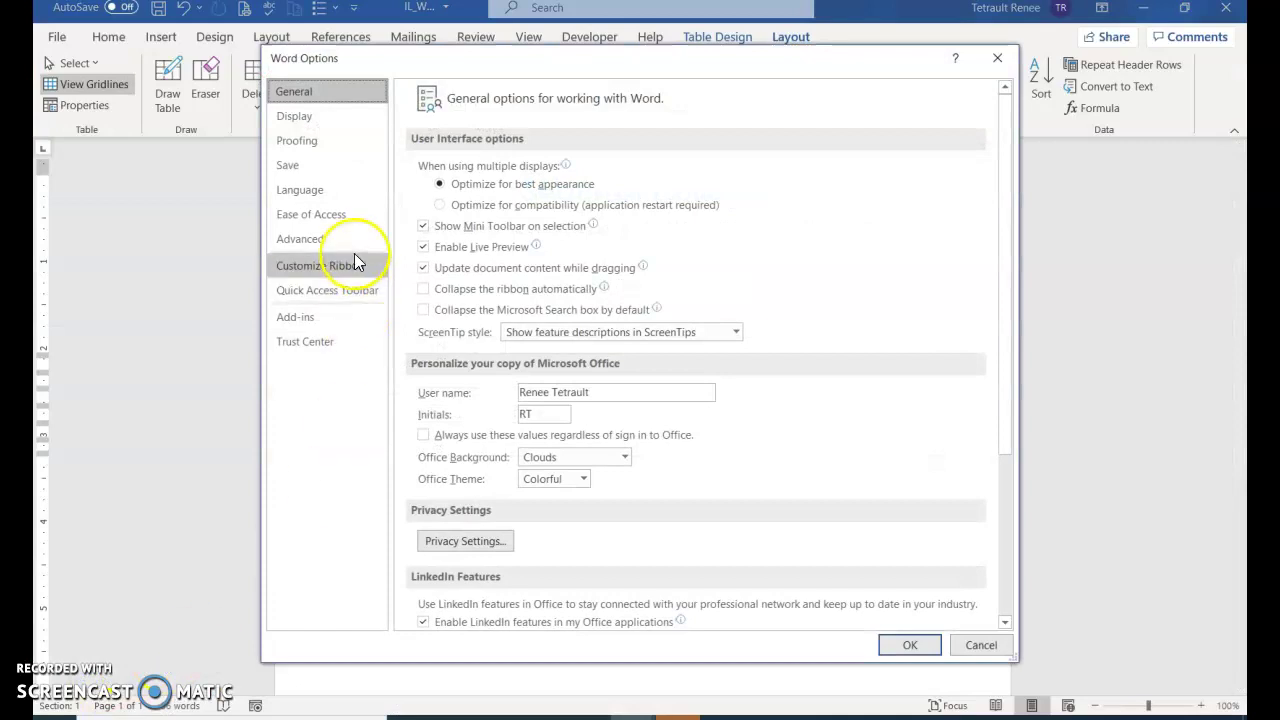
pyautogui.click(356, 270)
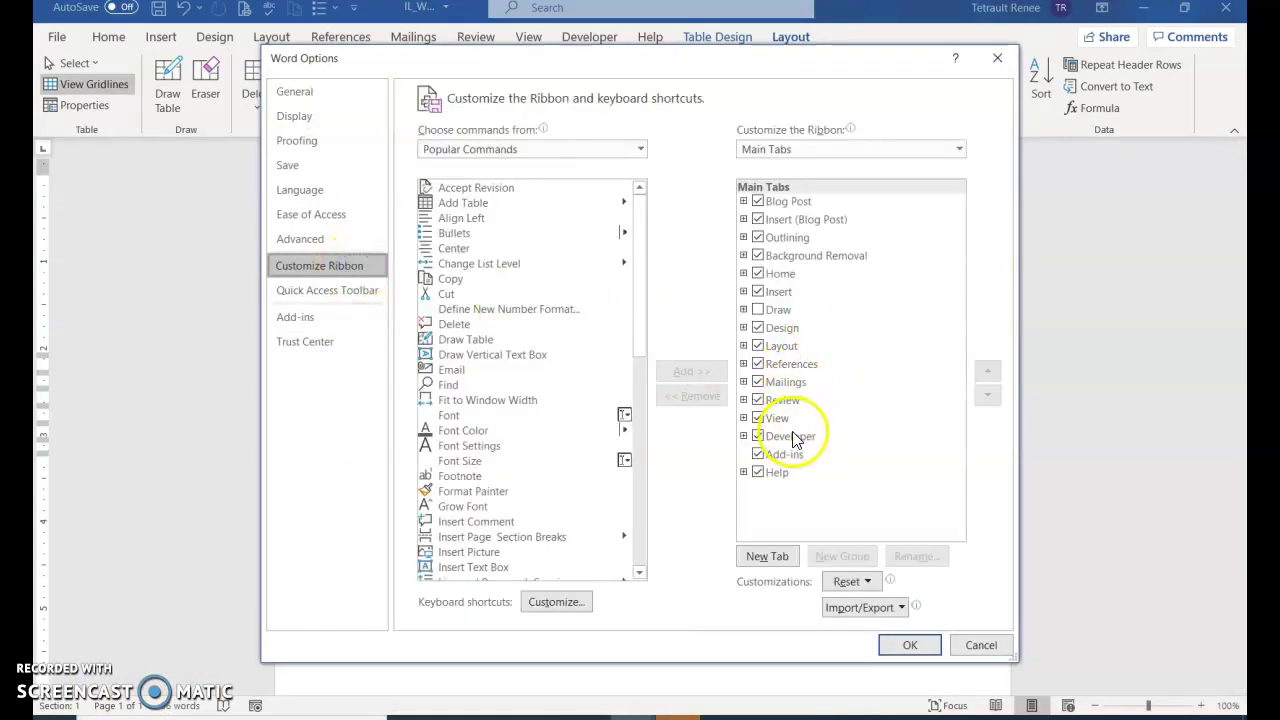
pyautogui.click(903, 645)
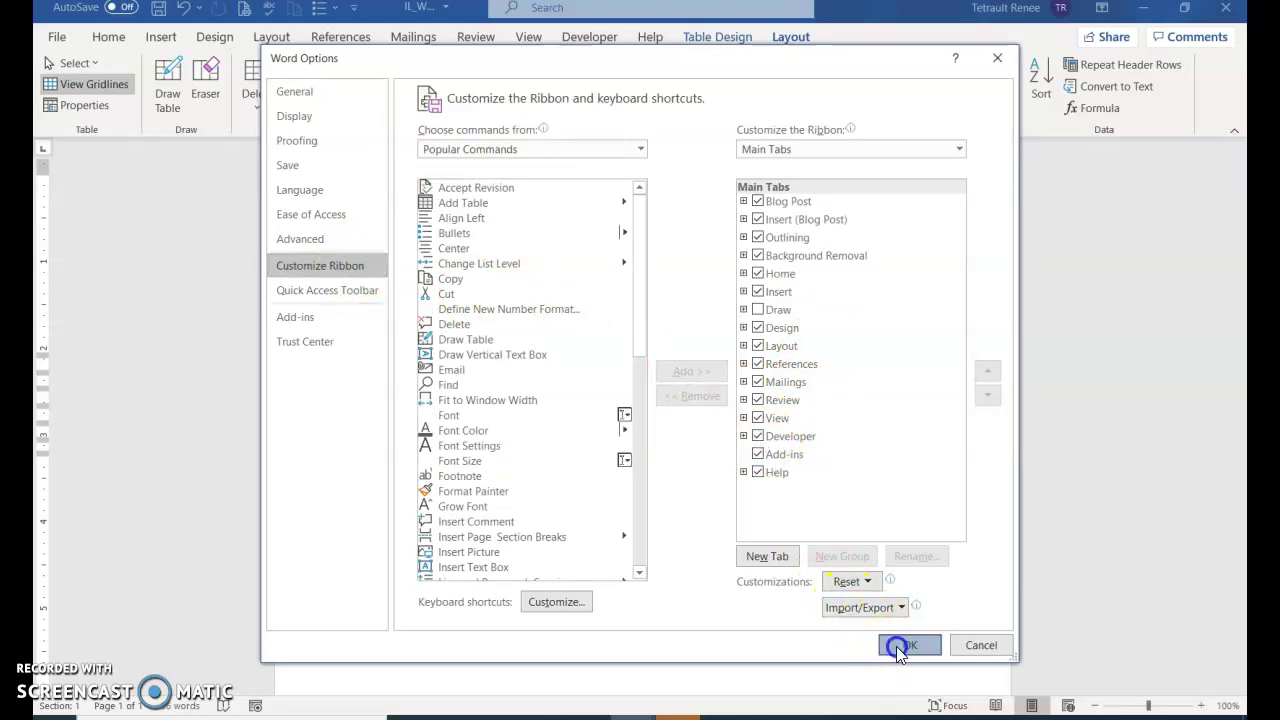
# Turn on Design Mode and insert a rich text content control in the empty cell beside Instructor Name.
pyautogui.click(604, 44)
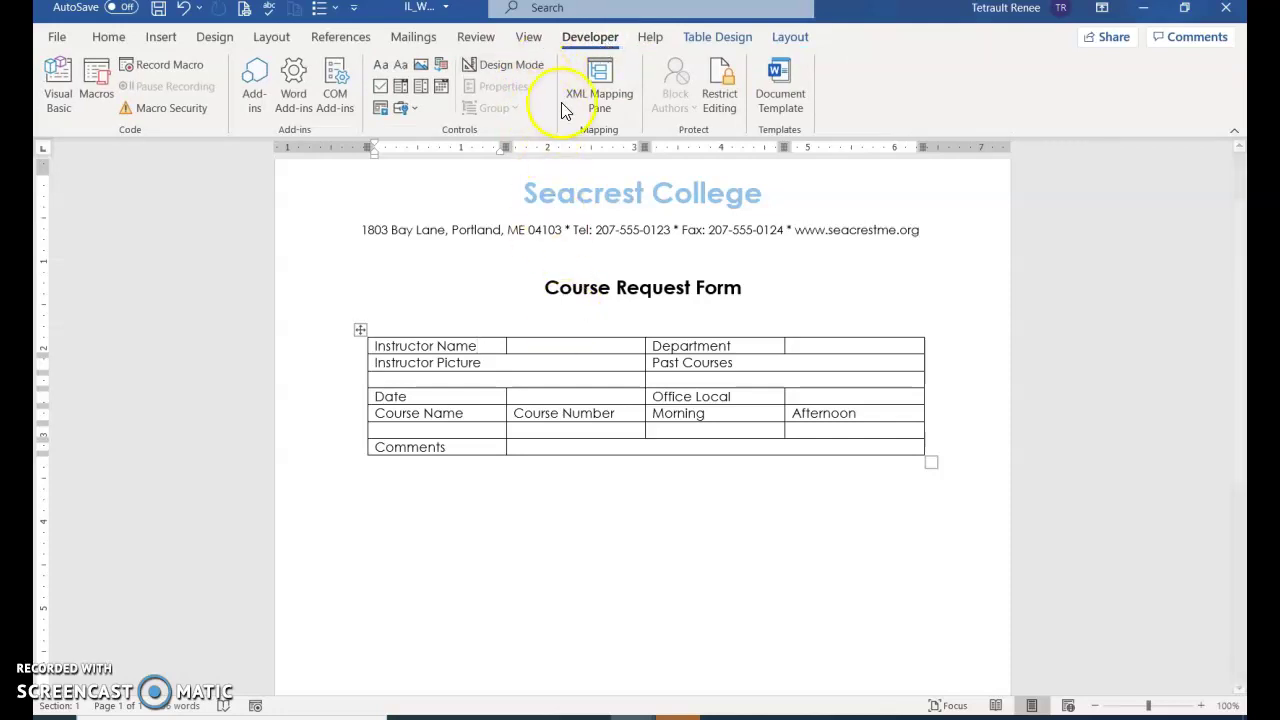
pyautogui.click(512, 64)
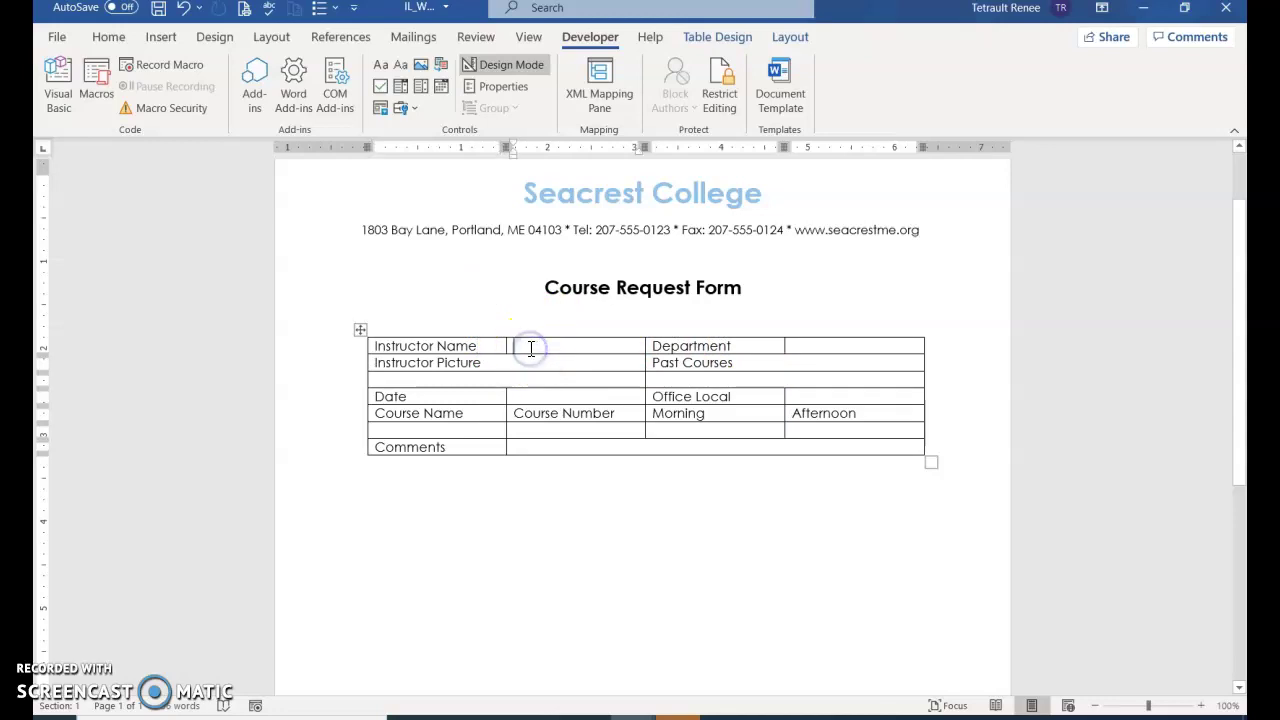
pyautogui.click(505, 72)
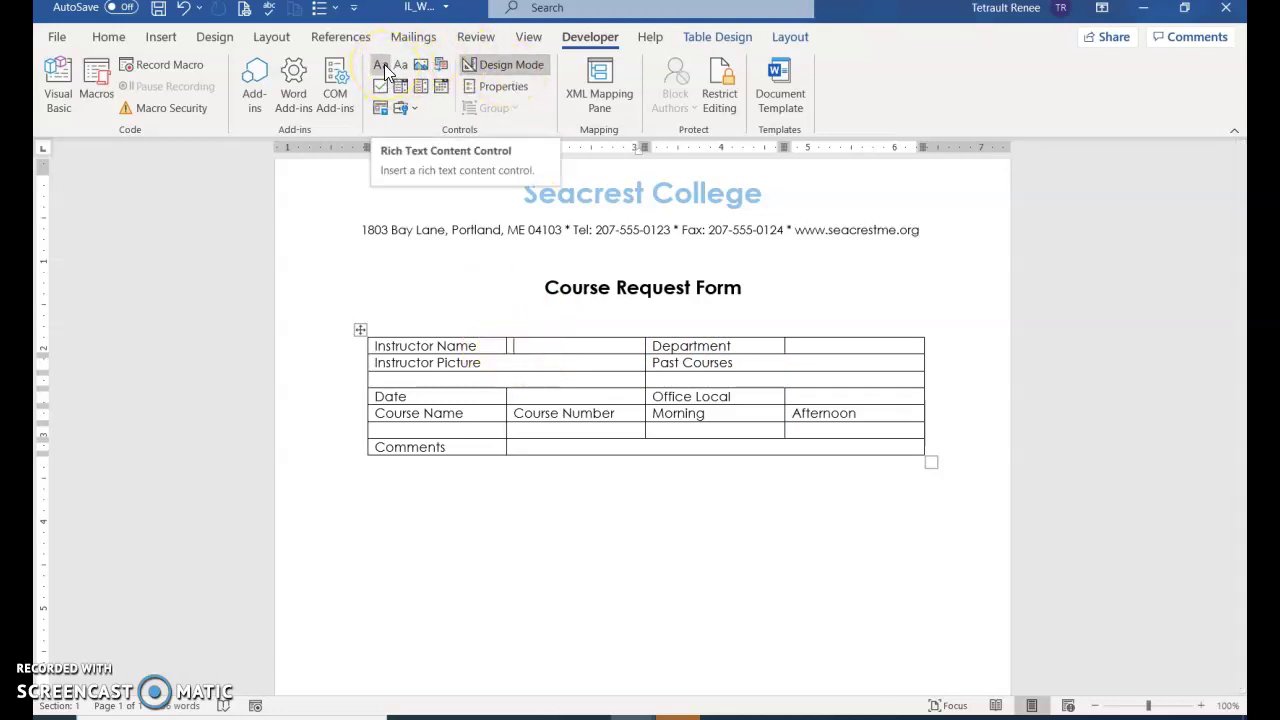
pyautogui.click(383, 64)
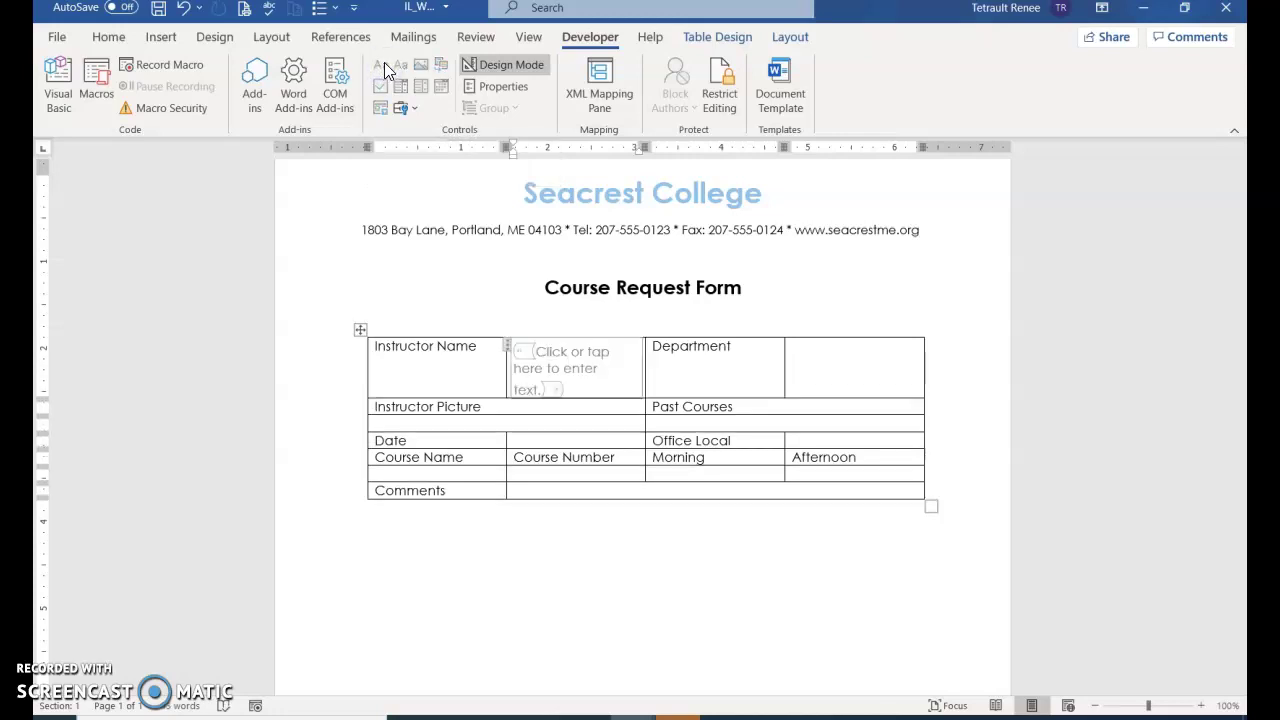
# Title the Instructor Name content control "Full Name".
pyautogui.click(566, 92)
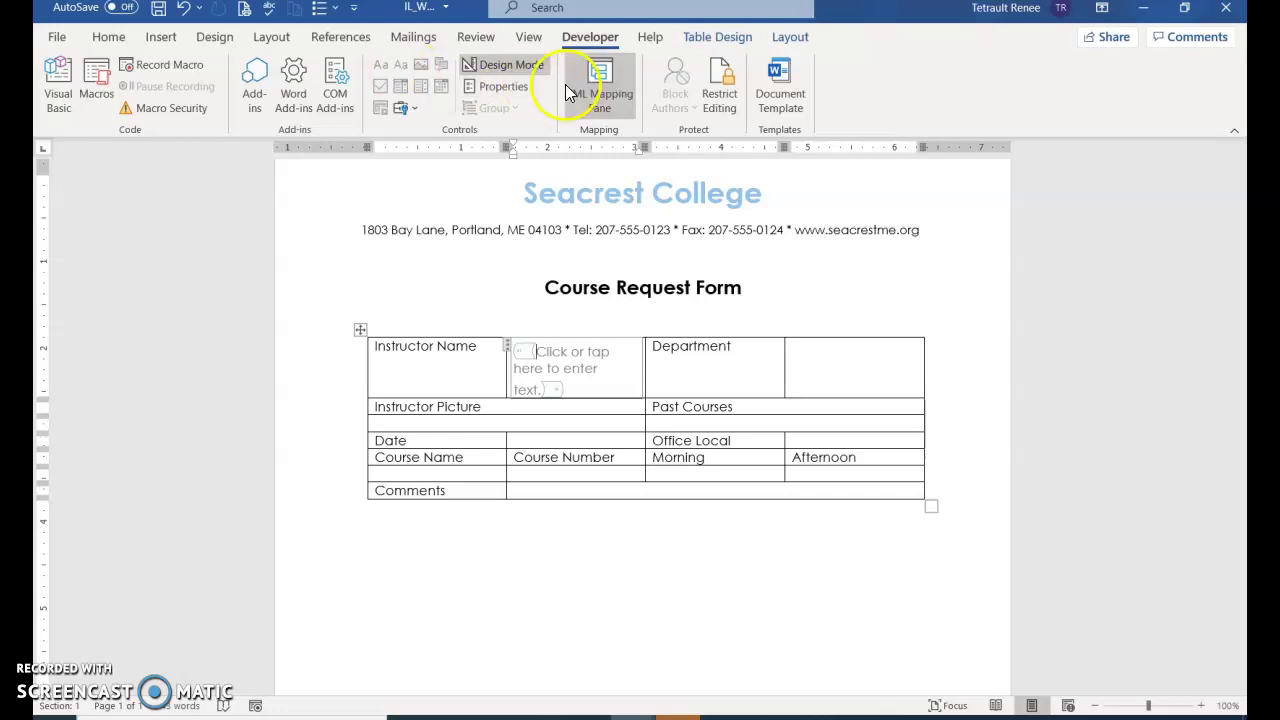
pyautogui.click(495, 86)
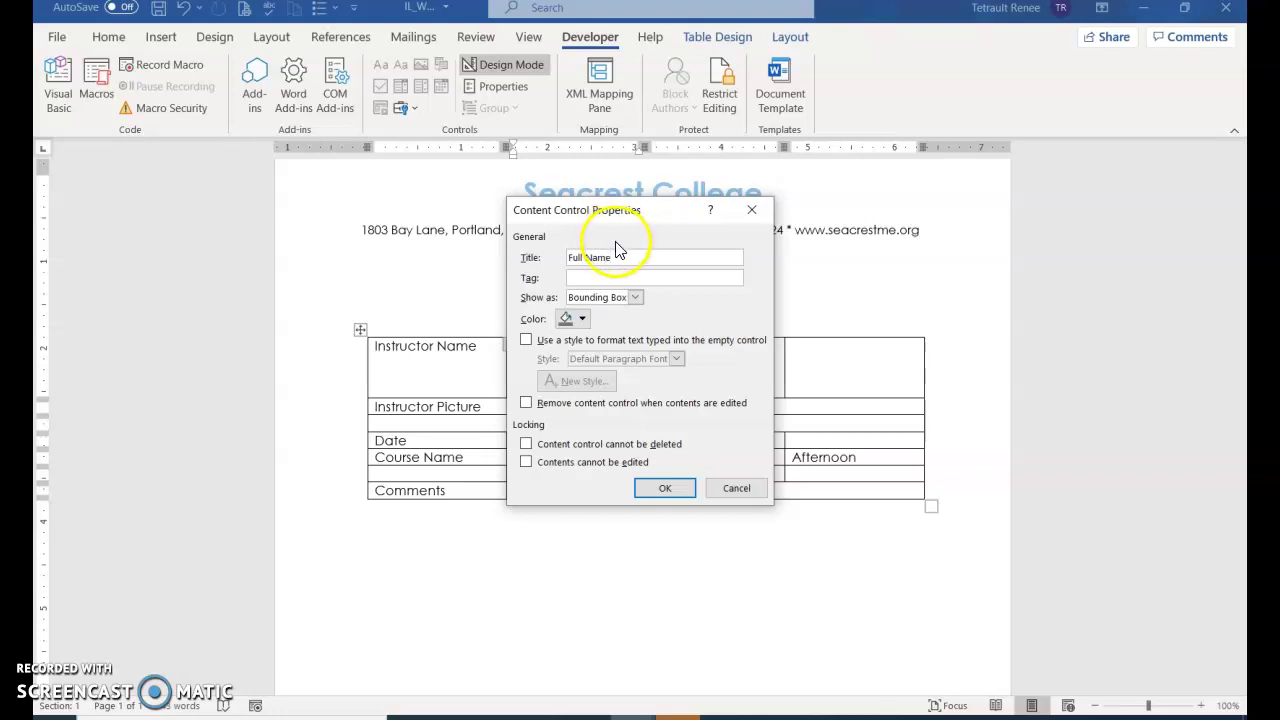
pyautogui.click(665, 489)
# Replace the Full Name control's placeholder text with "Type the instructor's full name".
pyautogui.click(540, 388)
pyautogui.moveTo(540, 388)
pyautogui.mouseDown()
pyautogui.moveTo(577, 357)
pyautogui.moveTo(580, 370)
pyautogui.moveTo(543, 386)
pyautogui.mouseUp()
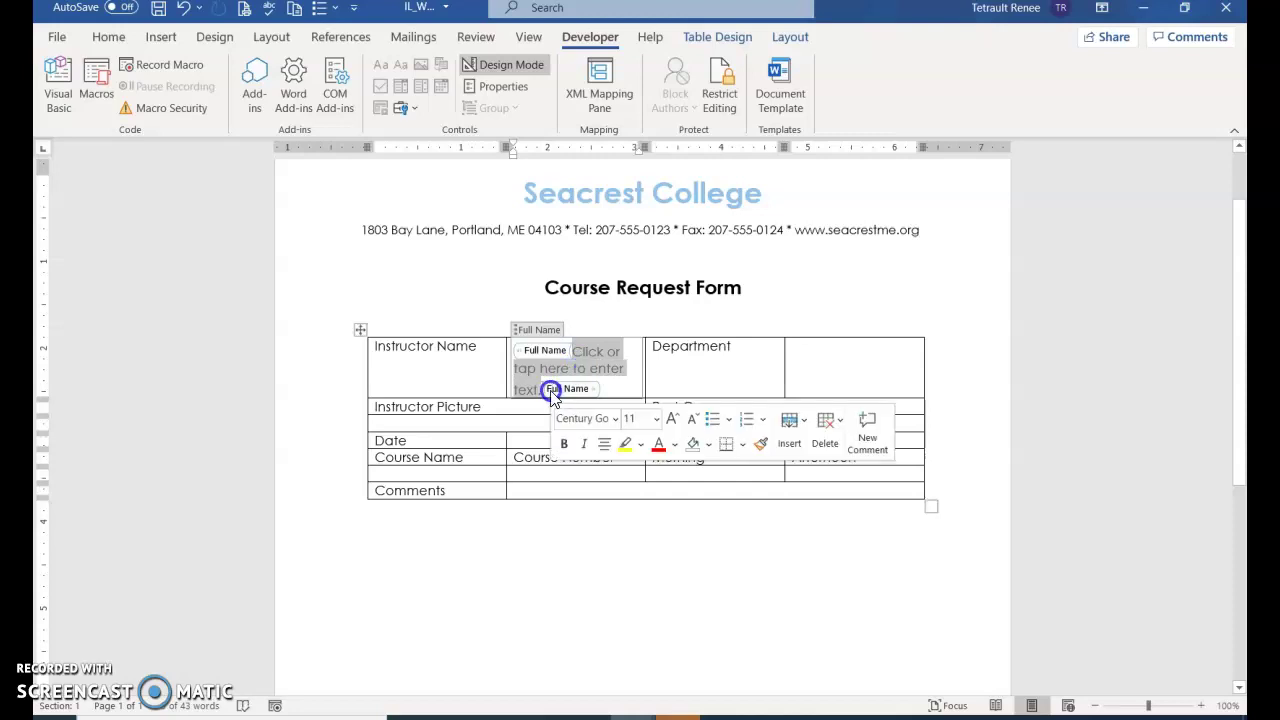
pyautogui.write("Type the instructor's full name")
pyautogui.click(563, 553)
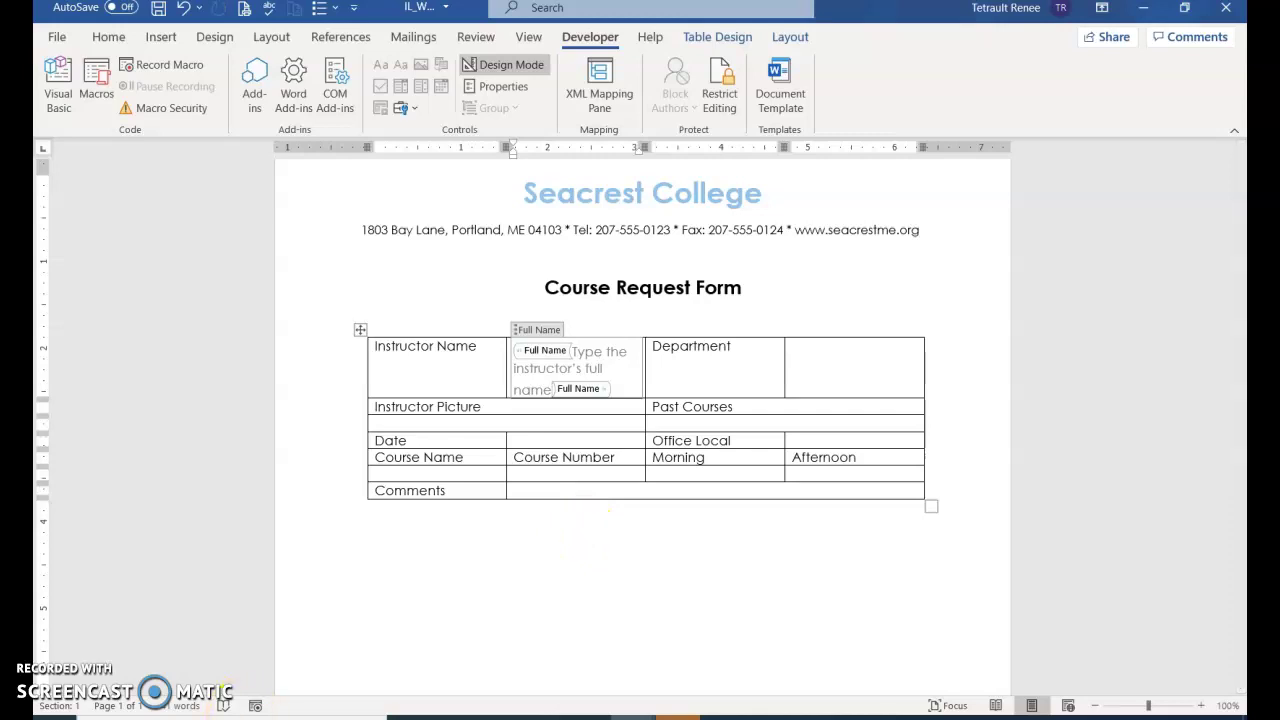
# Format the Full Name control's placeholder text as 14 pt, bold and in the teal theme color.
pyautogui.click(576, 351)
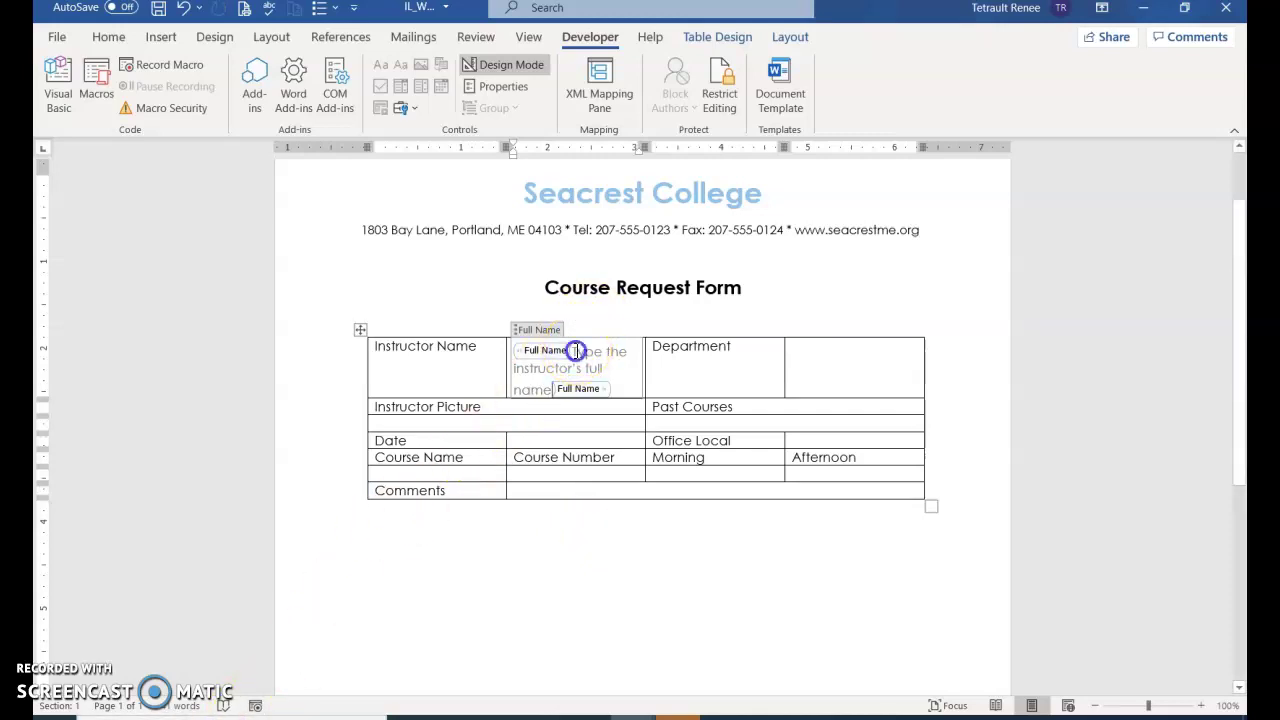
pyautogui.moveTo(576, 351); pyautogui.dragTo(571, 386)
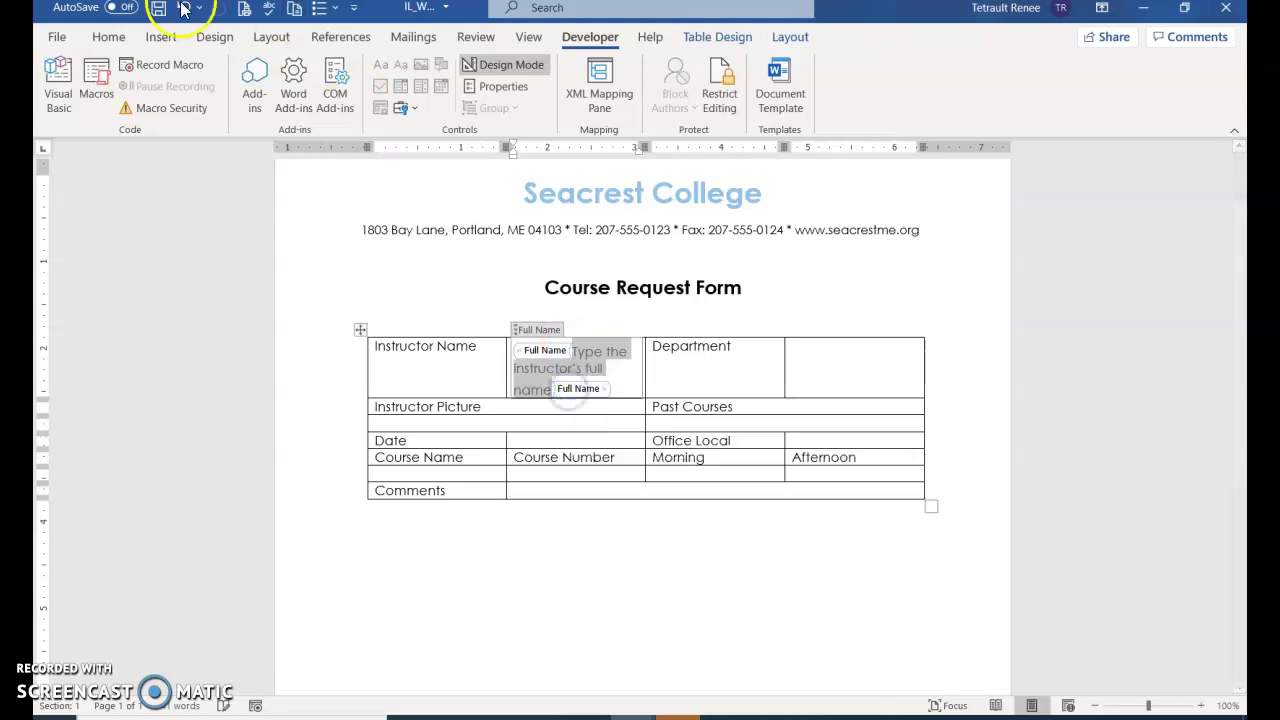
pyautogui.click(110, 40)
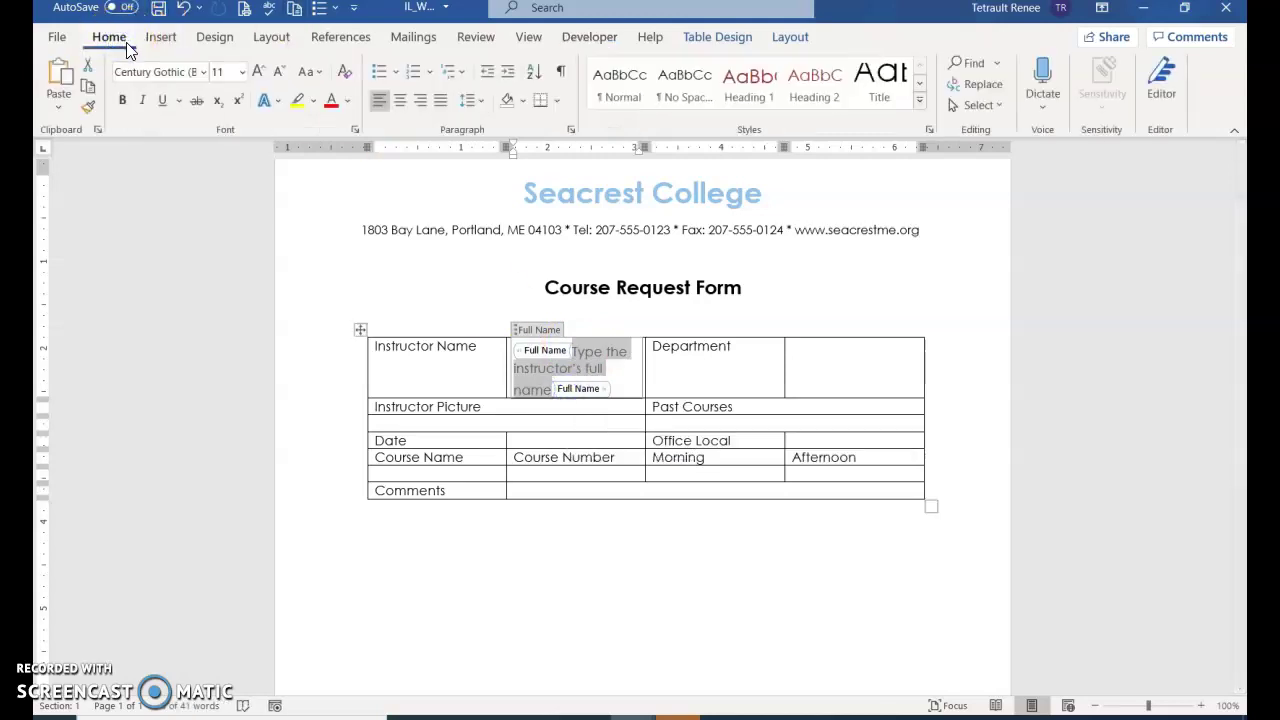
pyautogui.click(245, 72)
pyautogui.click(233, 208)
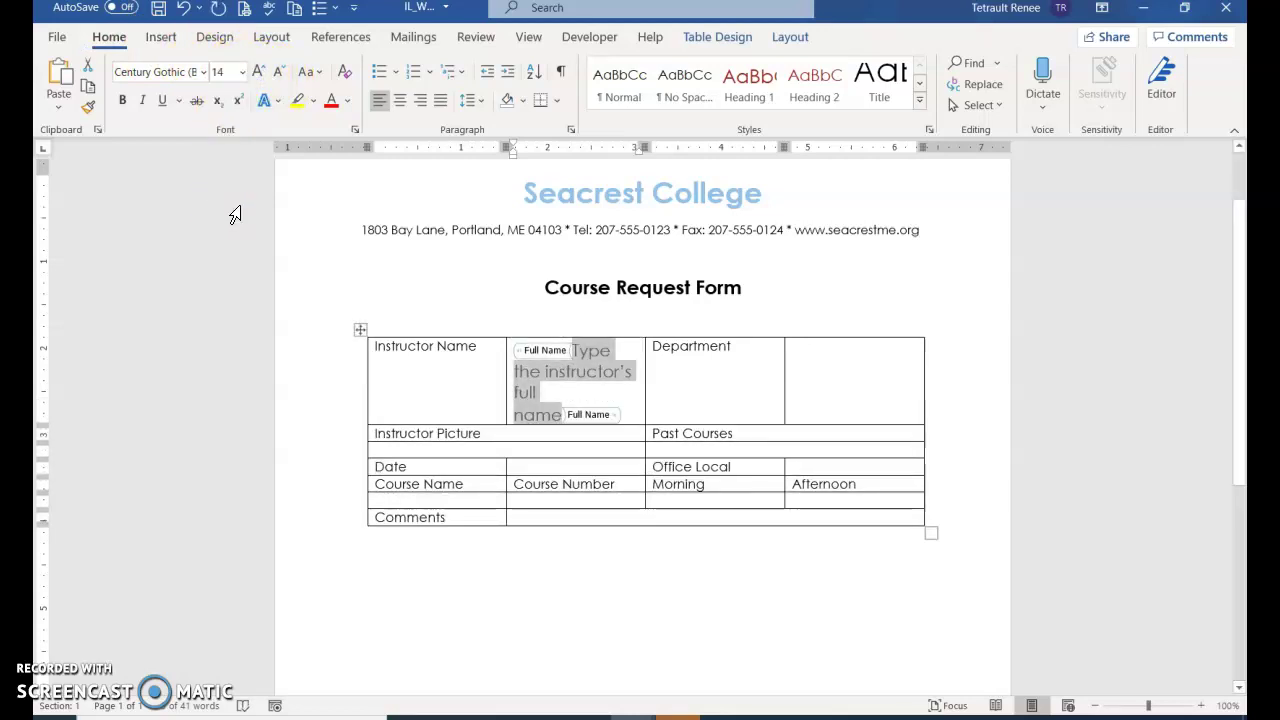
pyautogui.click(122, 100)
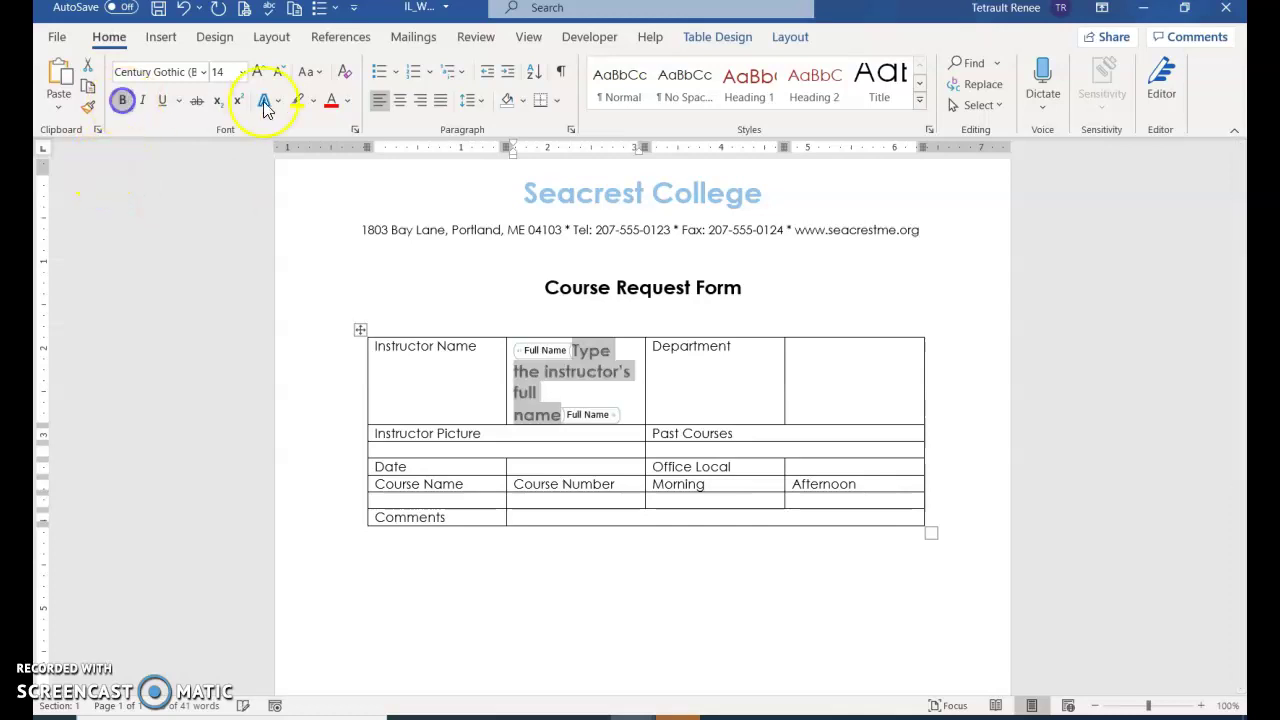
pyautogui.click(348, 101)
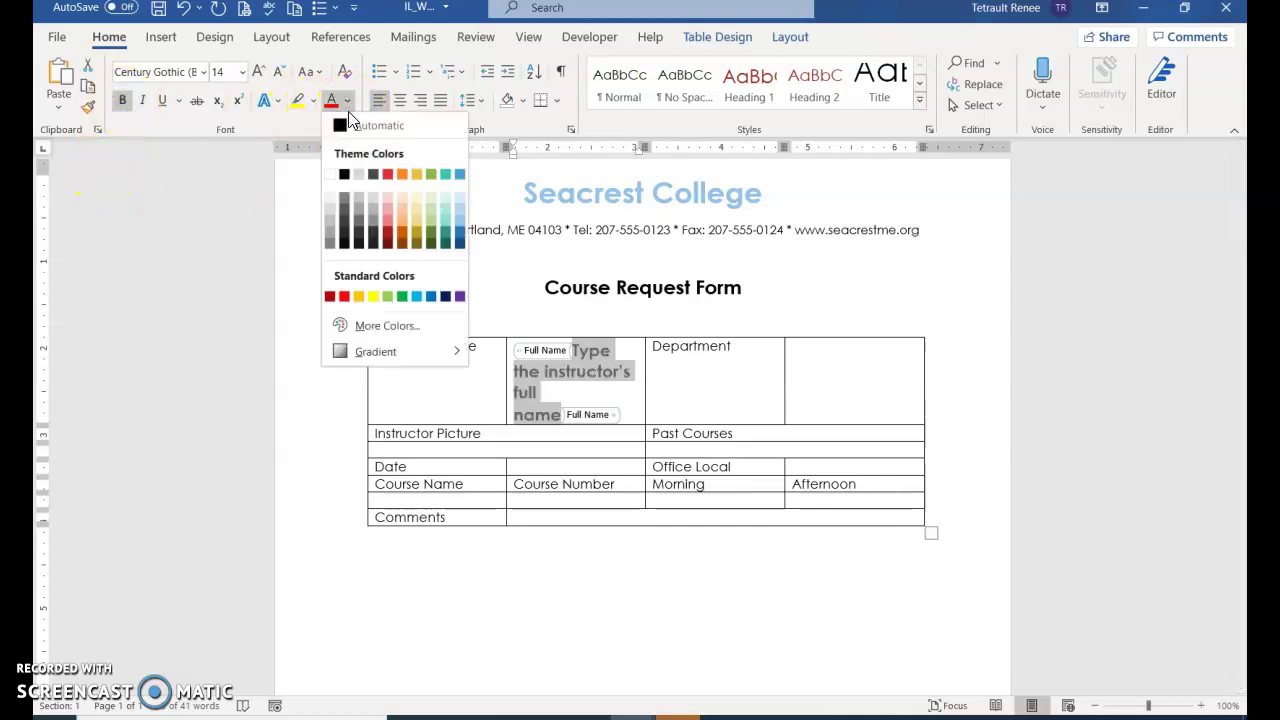
pyautogui.click(447, 175)
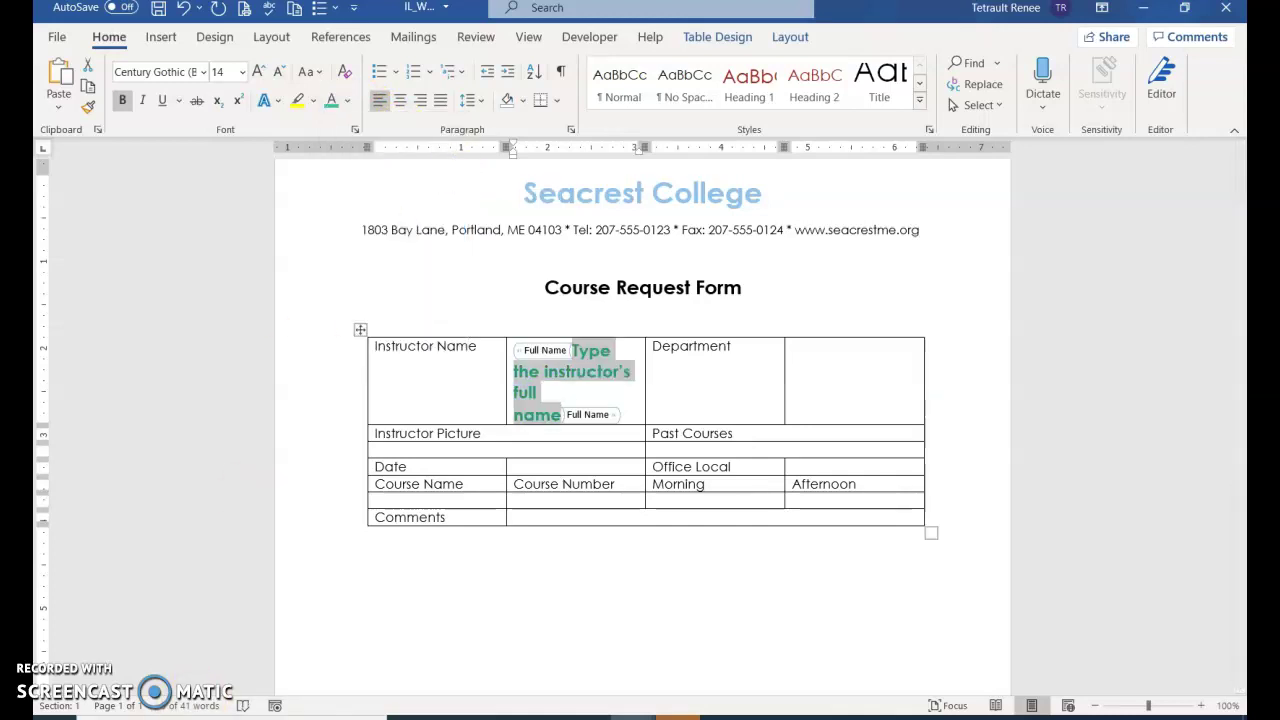
# Insert a plain text content control in the empty cell beside Department.
pyautogui.click(812, 352)
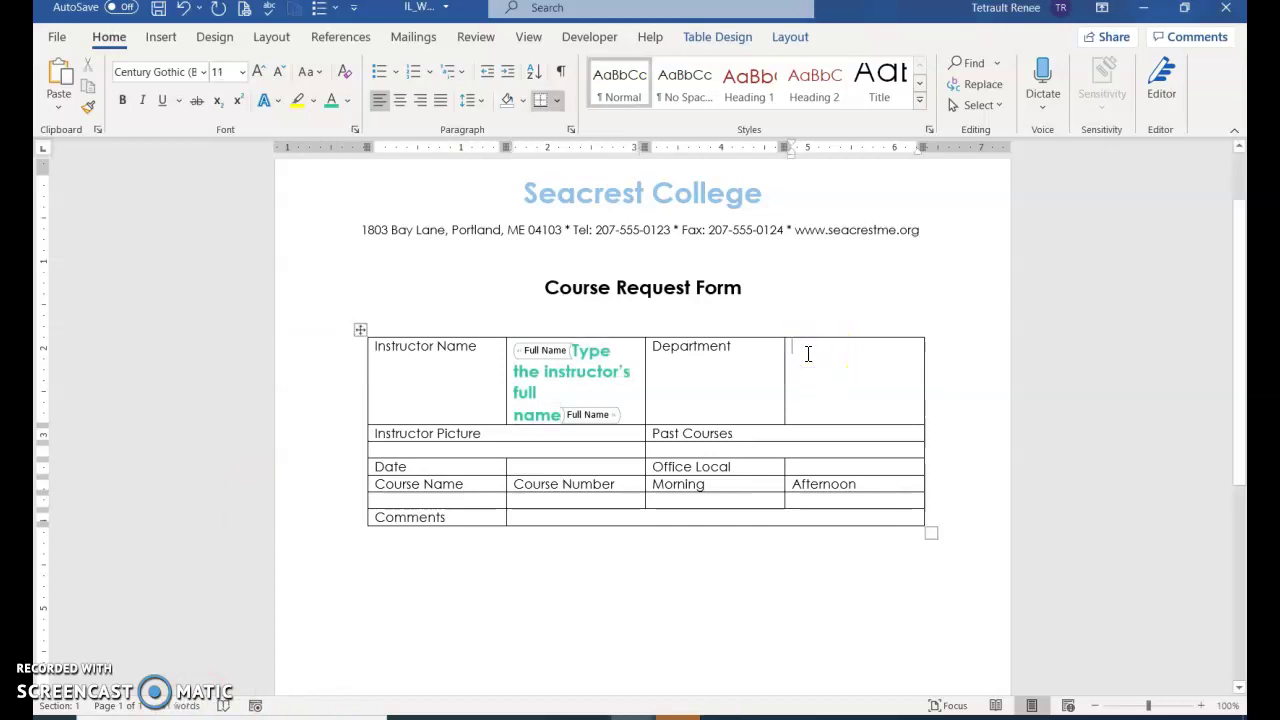
pyautogui.click(588, 39)
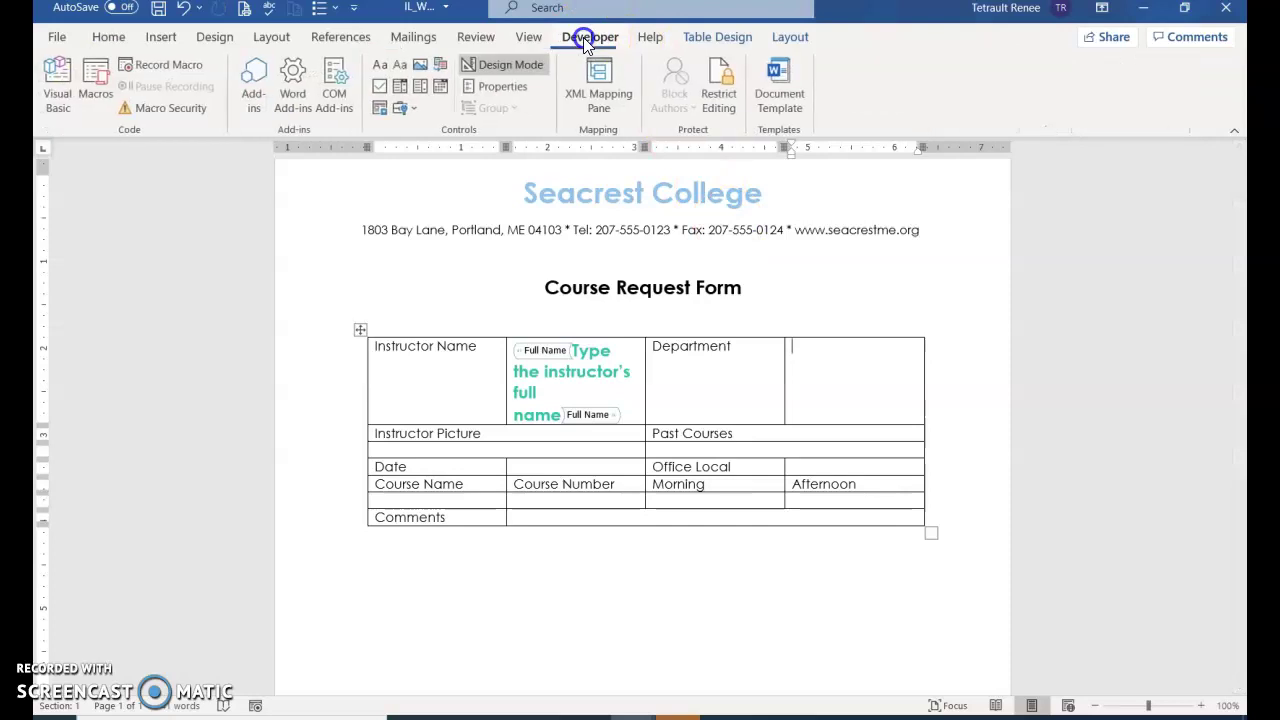
pyautogui.click(405, 73)
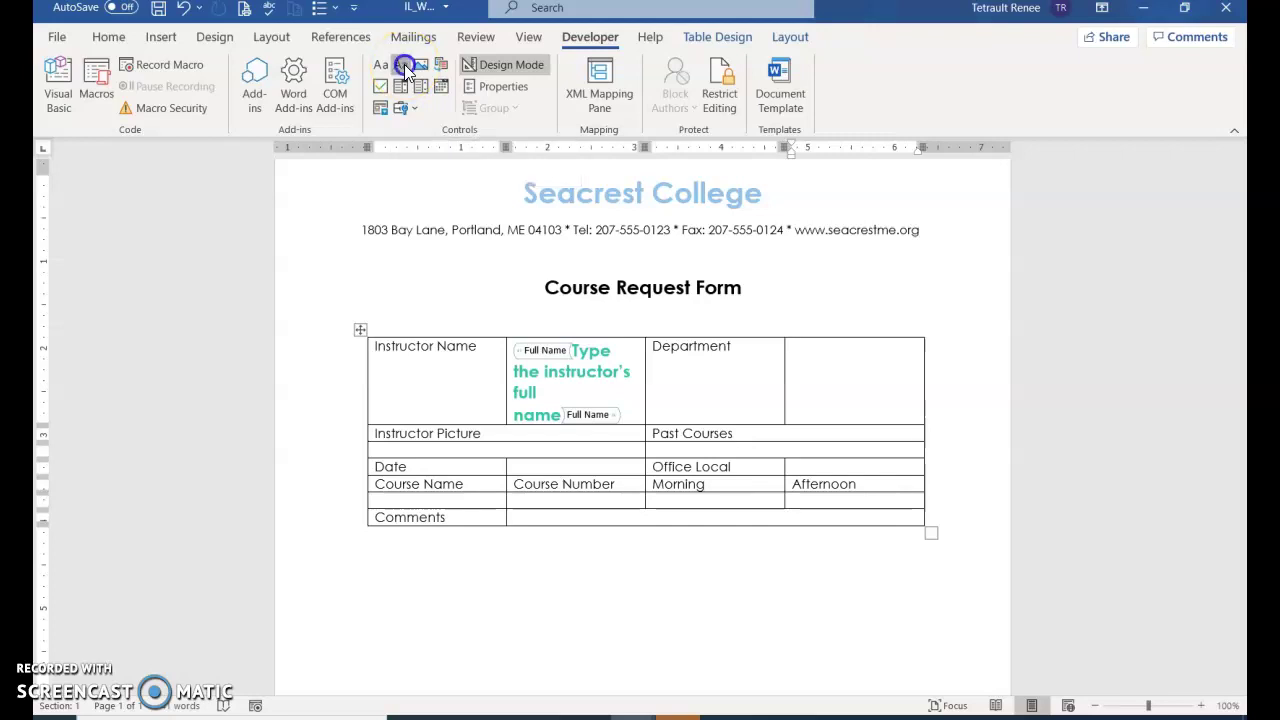
# Title the plain text control "Department" and format text typed into it with the Intense Emphasis style.
pyautogui.click(498, 86)
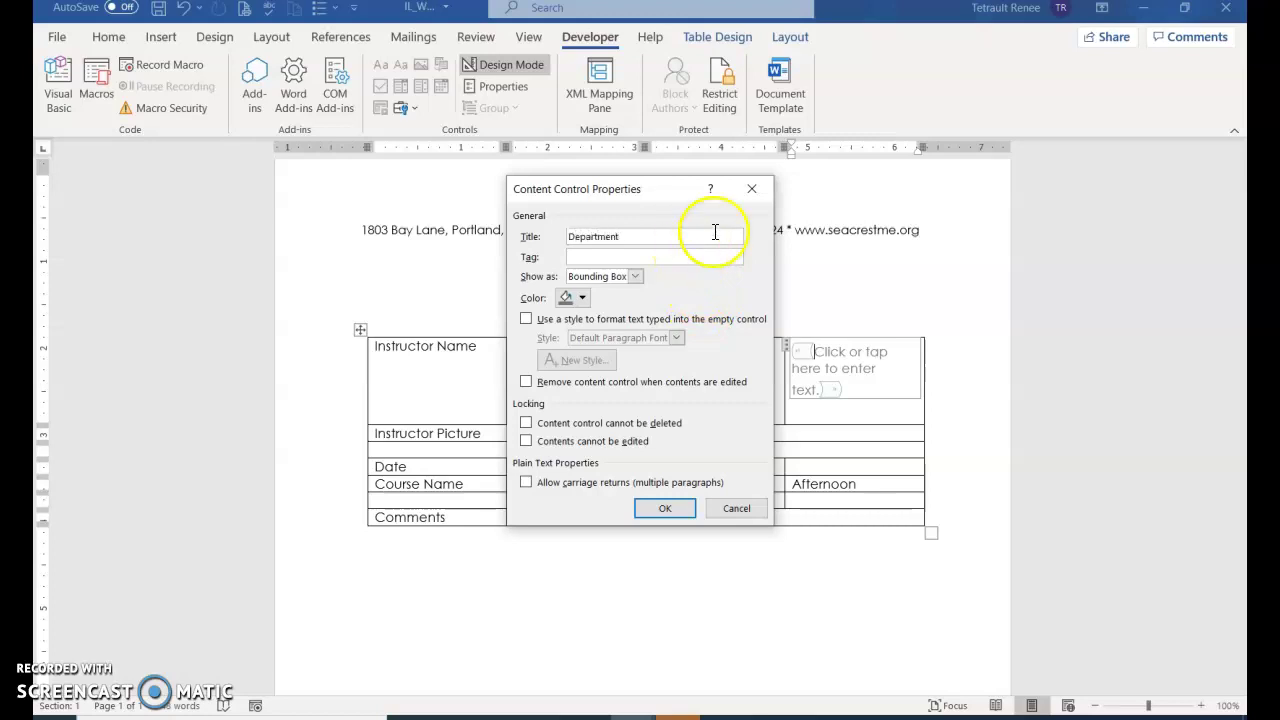
pyautogui.click(526, 318)
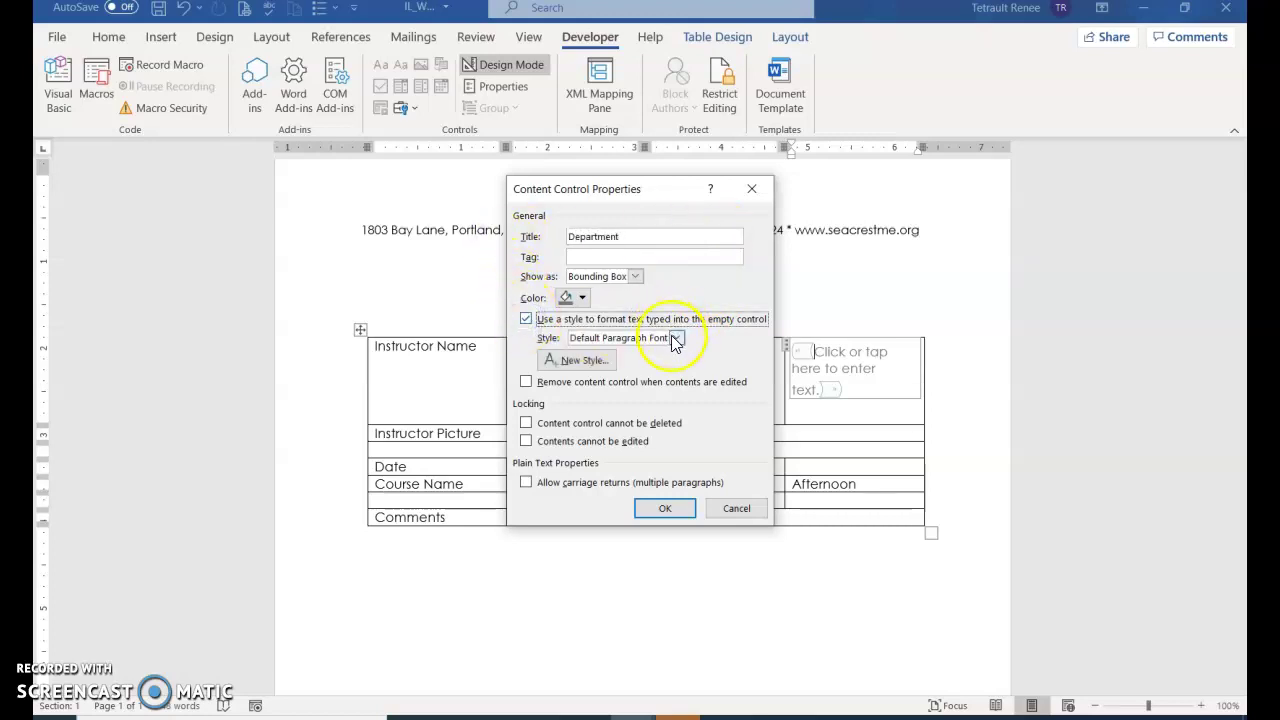
pyautogui.click(675, 338)
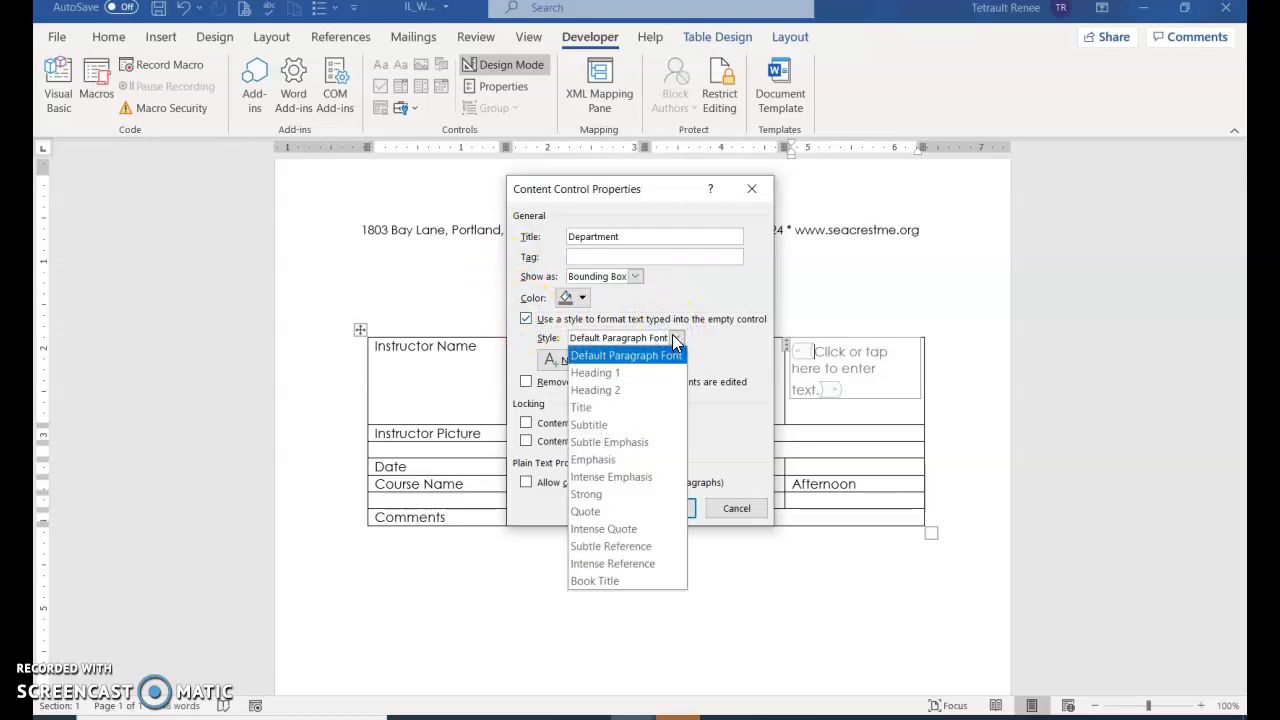
pyautogui.click(600, 477)
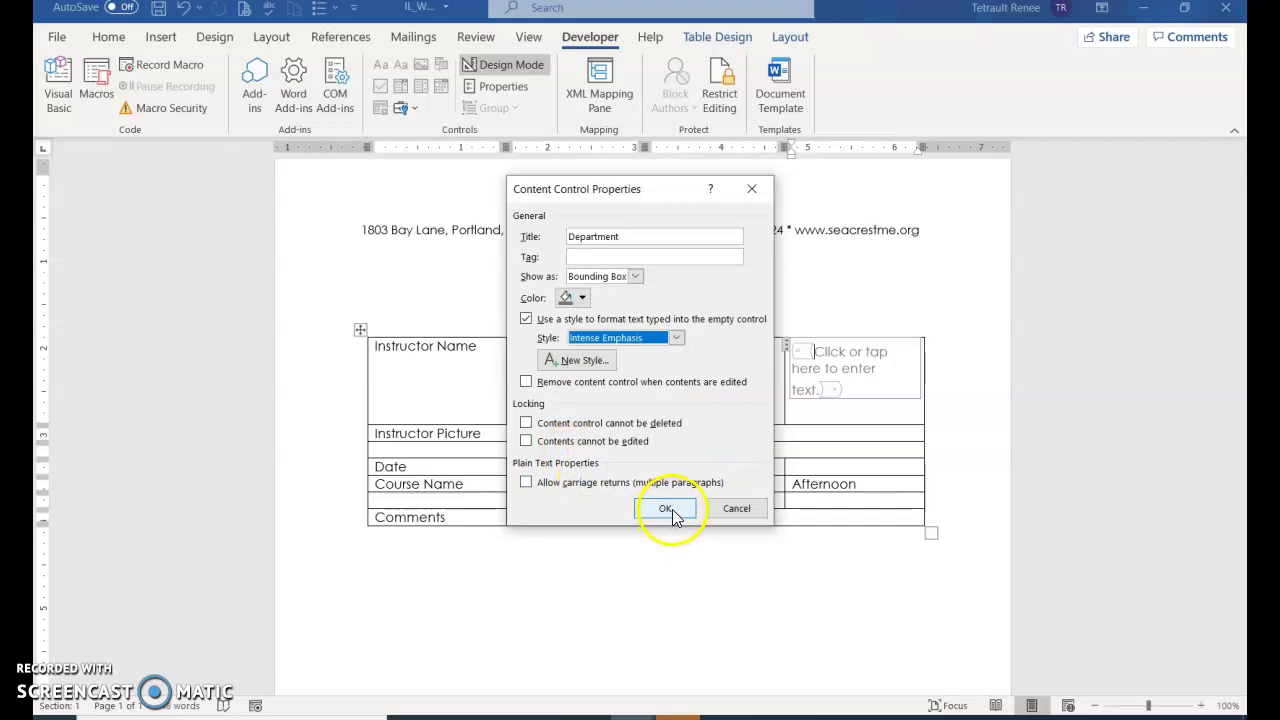
pyautogui.click(667, 510)
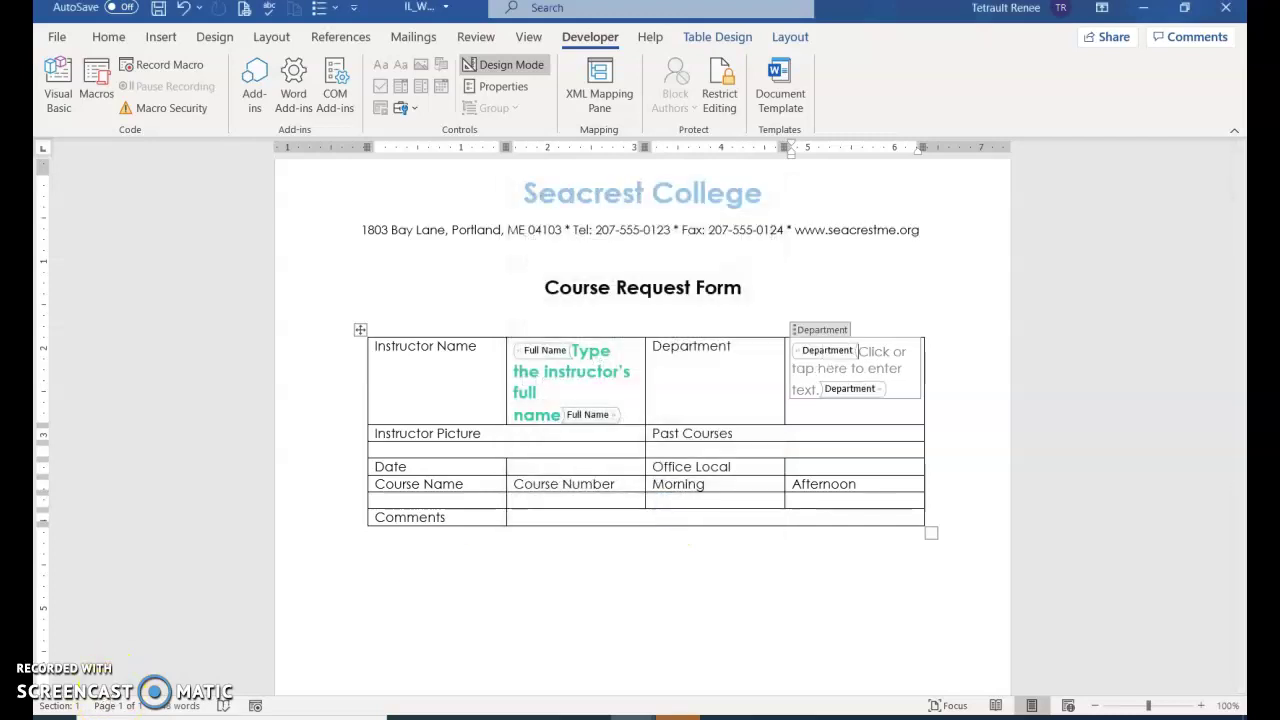
# Insert a date picker content control beside Date, titled "Date", with the date display format MMMM d, yyyy.
pyautogui.click(526, 466)
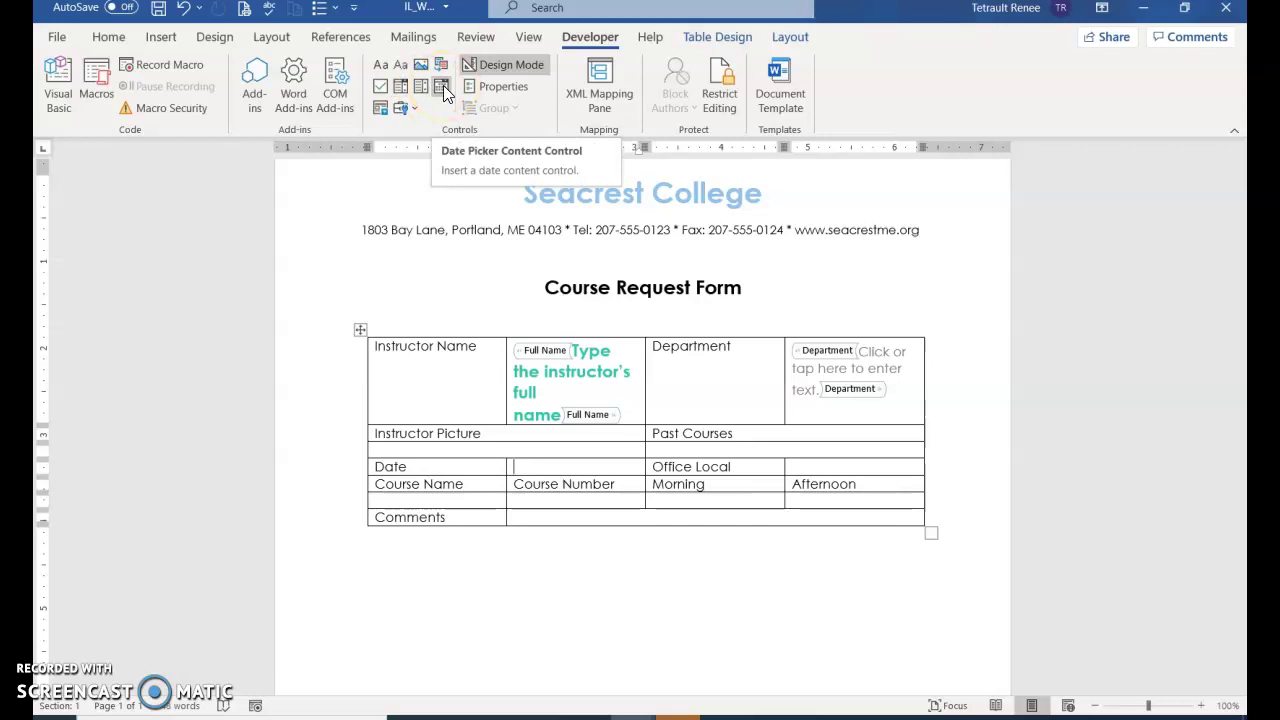
pyautogui.click(441, 88)
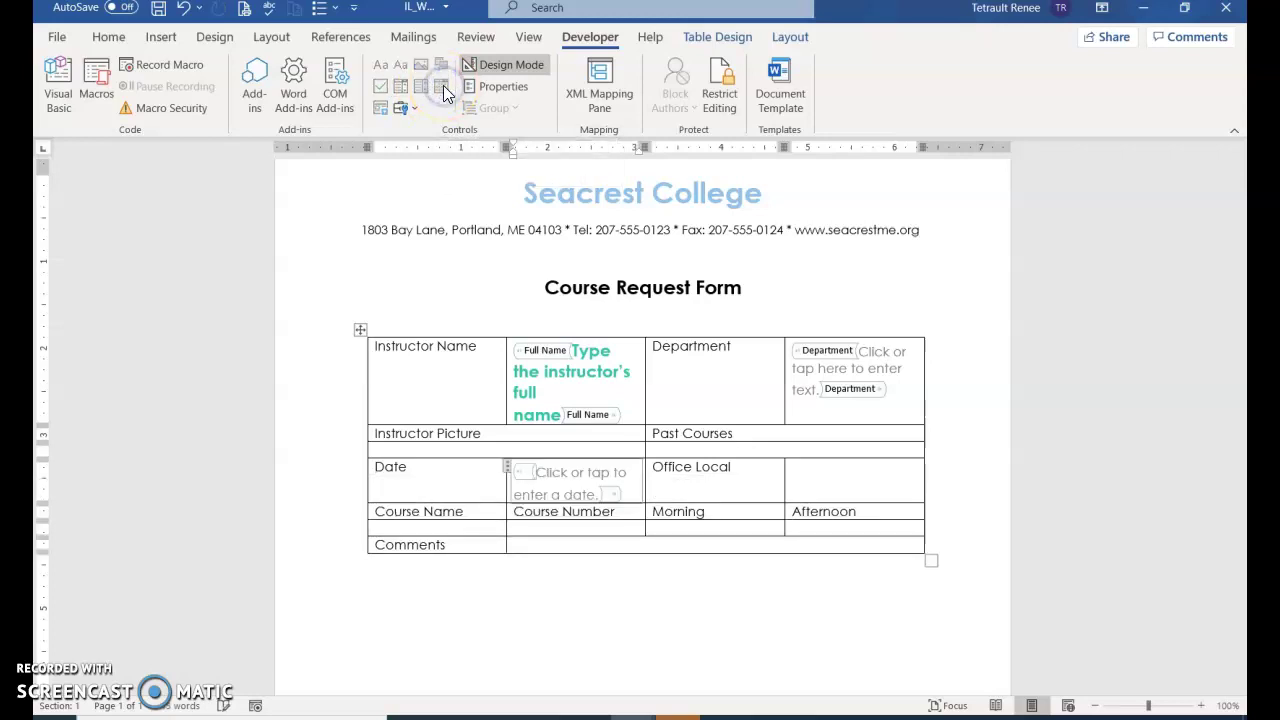
pyautogui.click(486, 70)
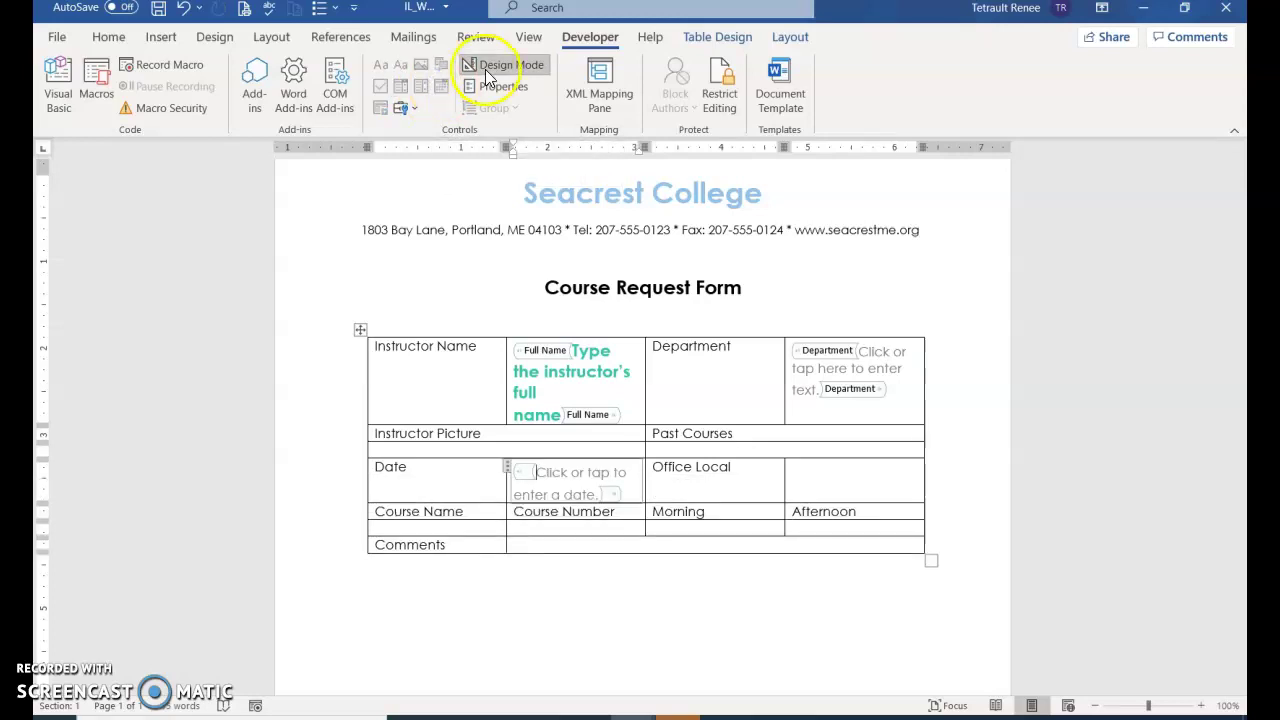
pyautogui.click(511, 88)
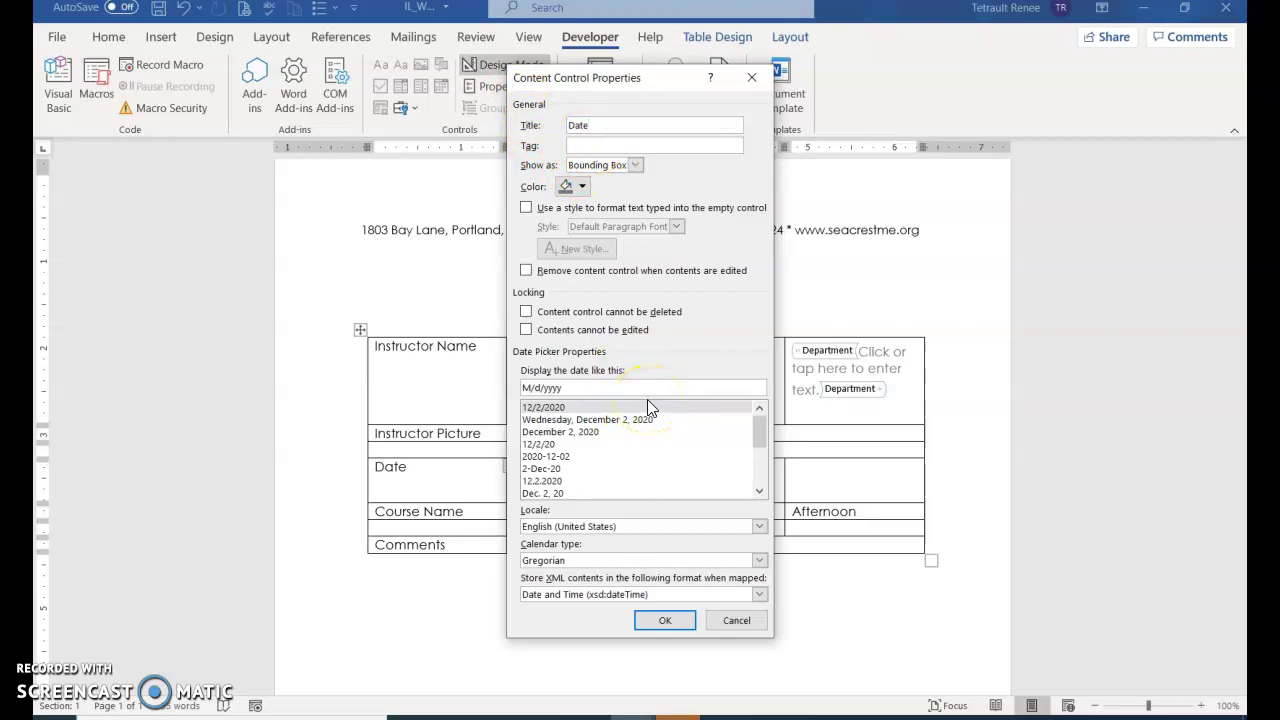
pyautogui.click(583, 433)
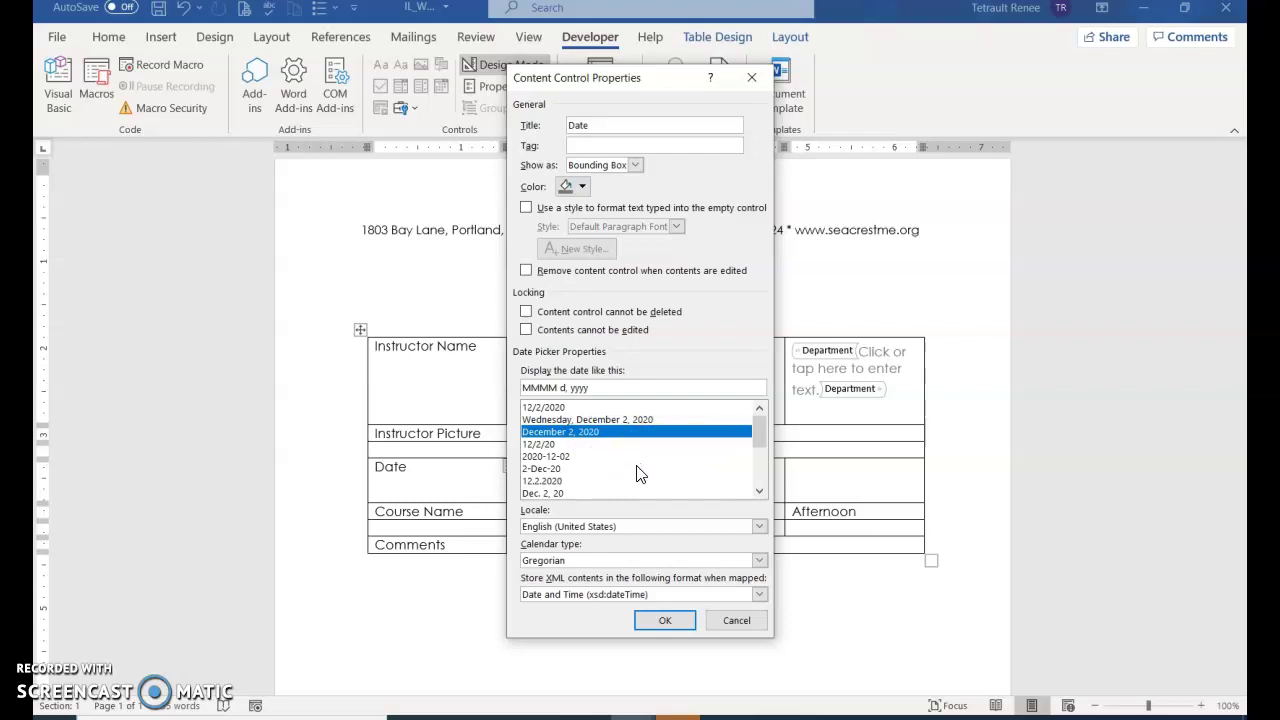
pyautogui.click(657, 621)
# Replace the Date control's placeholder with "Click the down arrow to show a calendar, then select the date of the first day of term.".
pyautogui.click(547, 509)
pyautogui.click(549, 480)
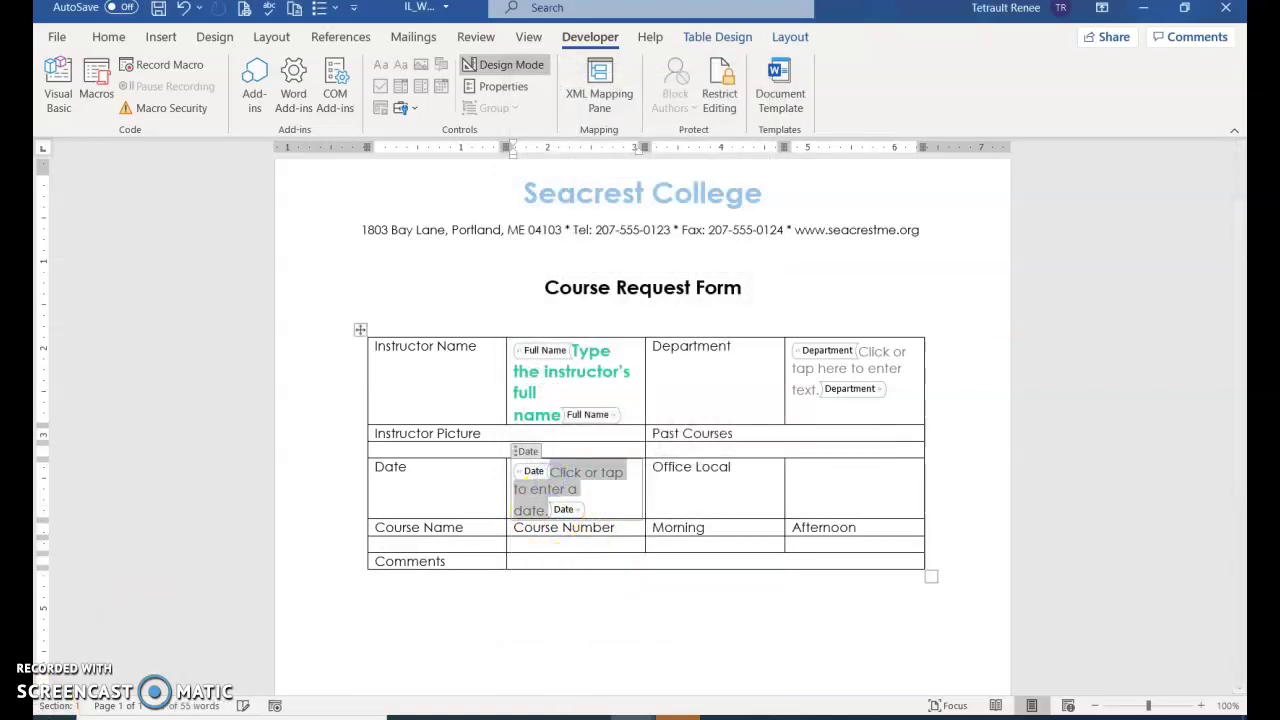
pyautogui.write('Click the down arrow to show a calendar, then select the date of the first day of term.')
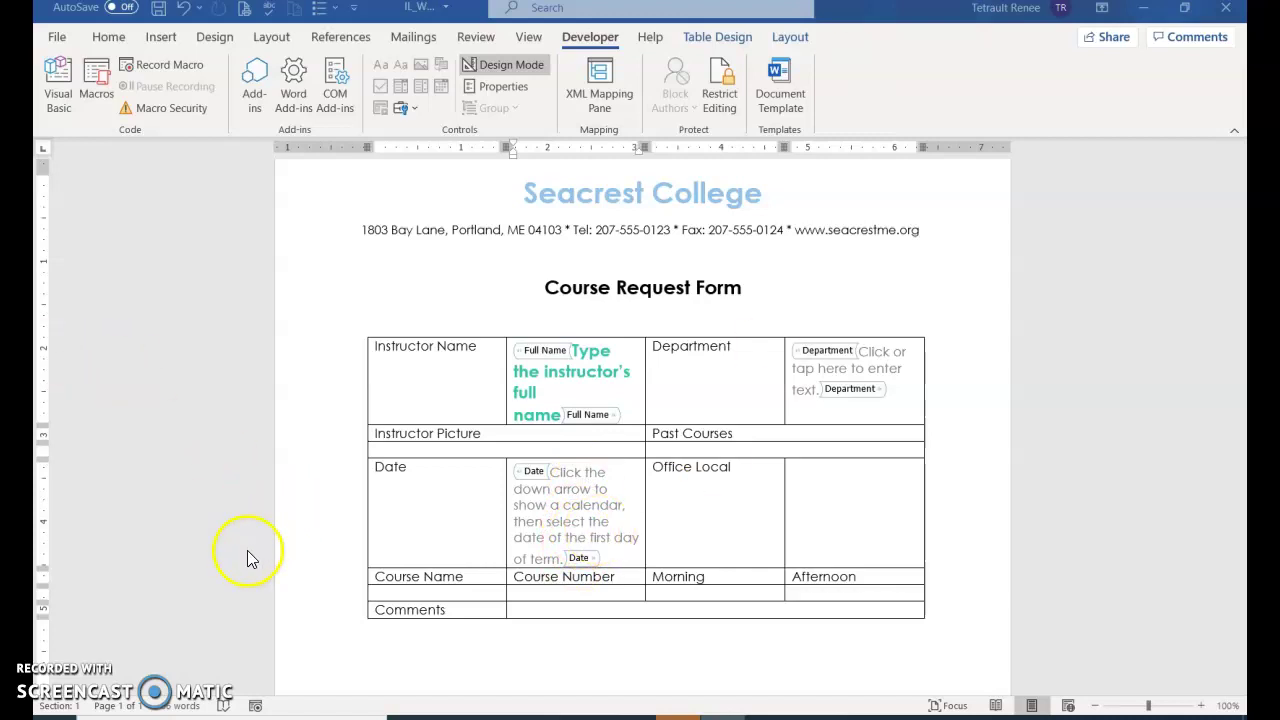
# Insert a picture content control in the empty cell below Instructor Picture.
pyautogui.click(417, 450)
pyautogui.click(417, 450)
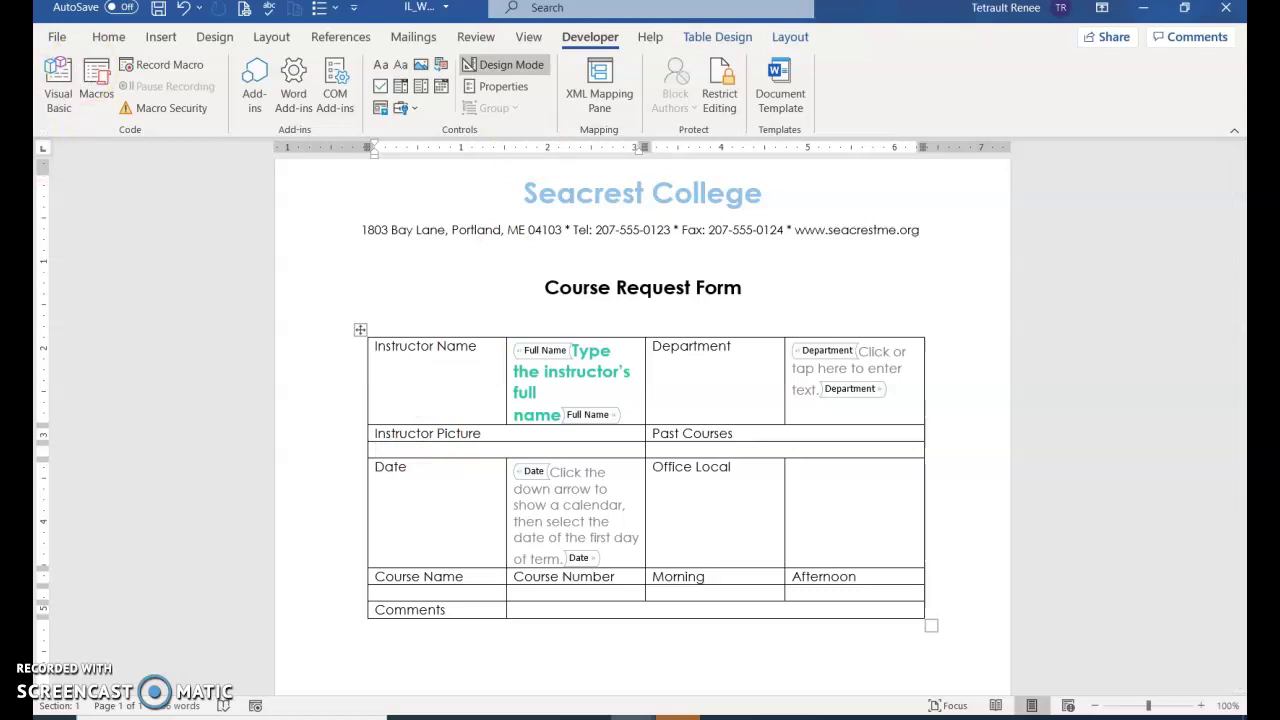
pyautogui.click(421, 66)
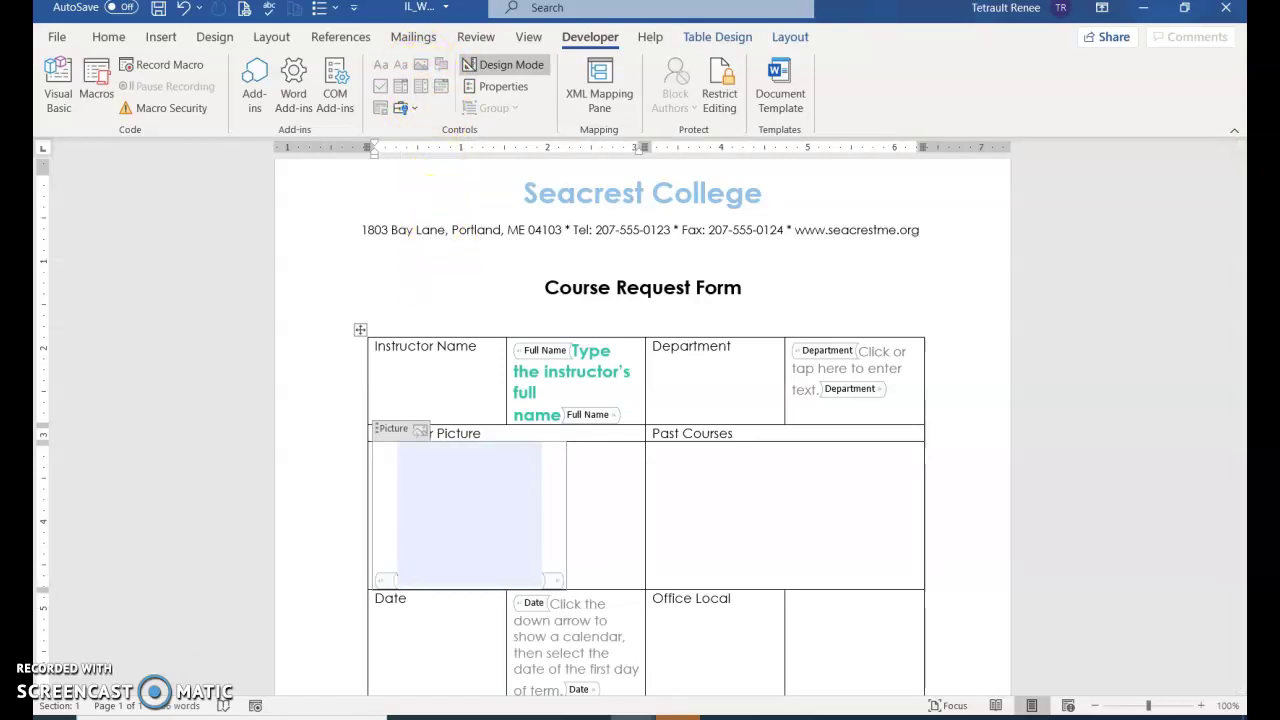
# Apply a repeating section content control to the whole empty row below Course Name and check it with Design Mode off.
pyautogui.scroll(-5, 566, 580)
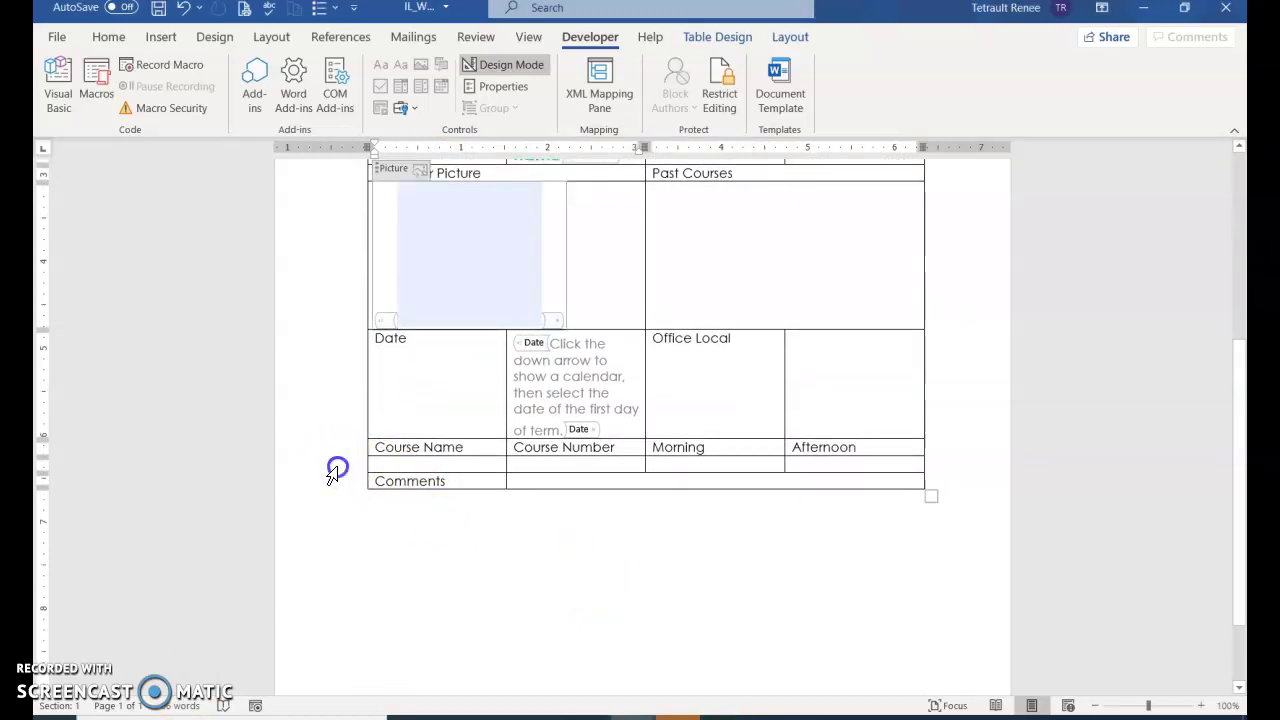
pyautogui.click(338, 468)
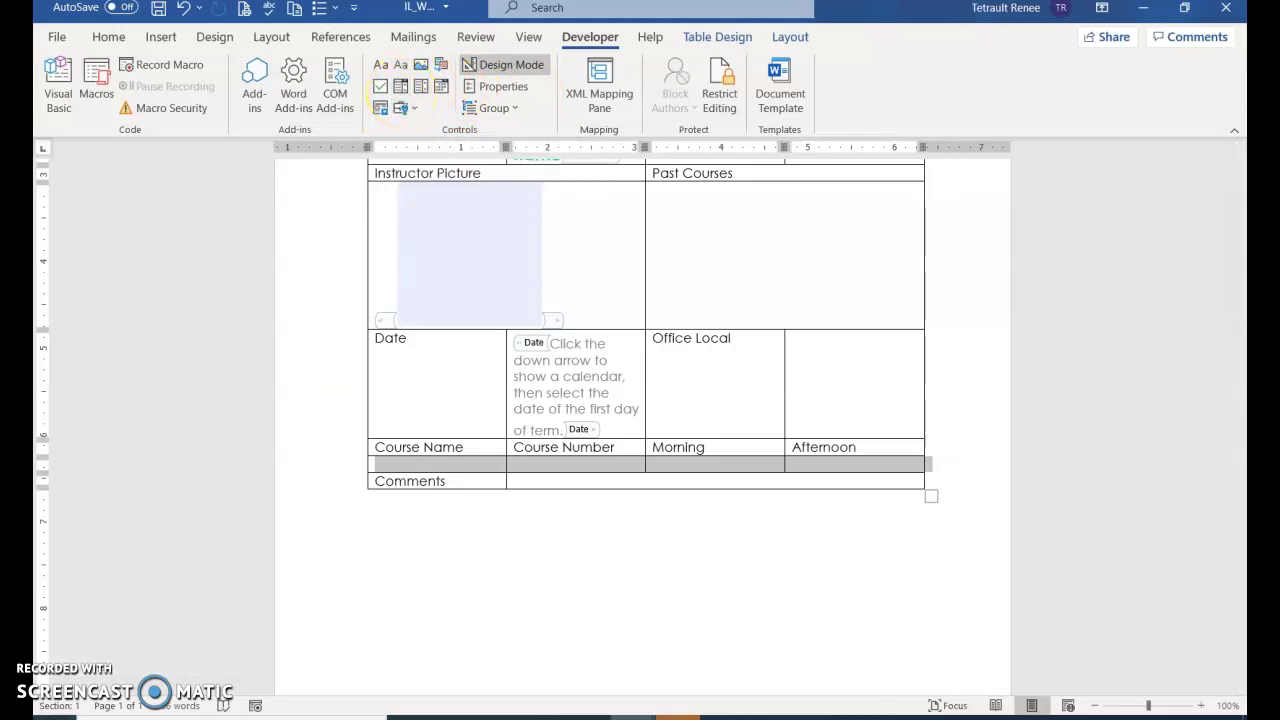
pyautogui.click(329, 466)
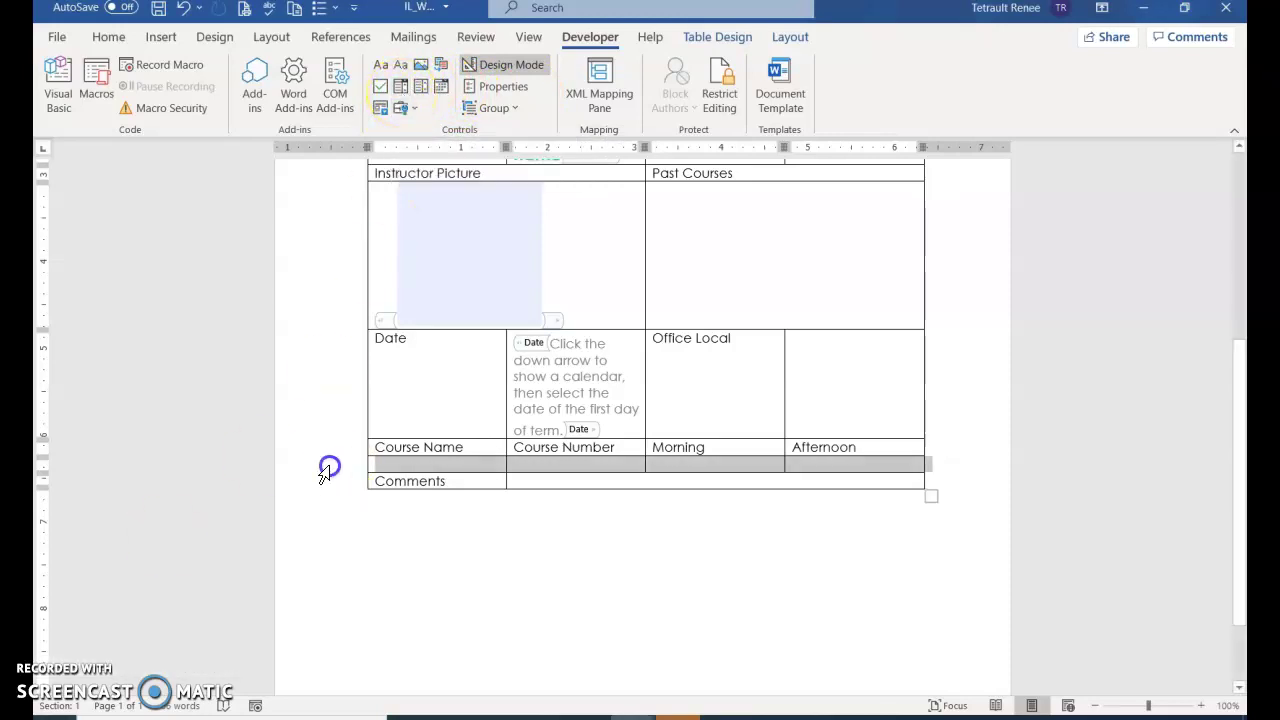
pyautogui.click(385, 112)
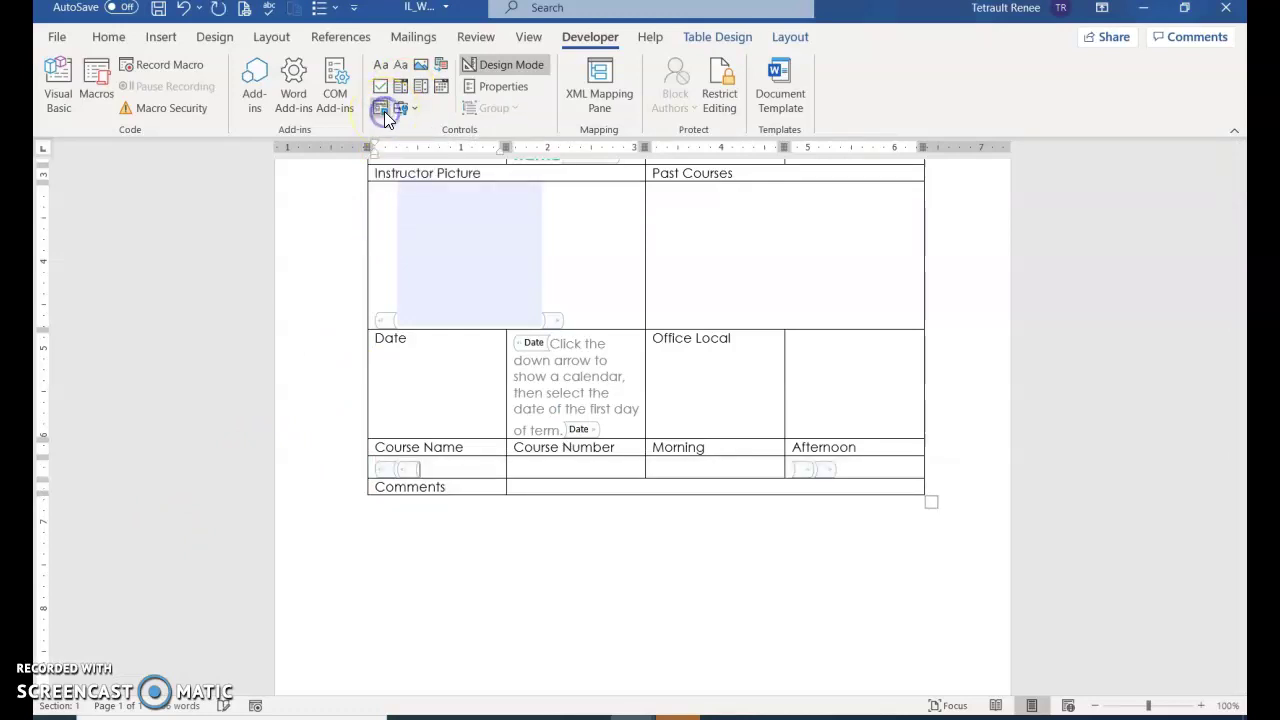
pyautogui.click(512, 65)
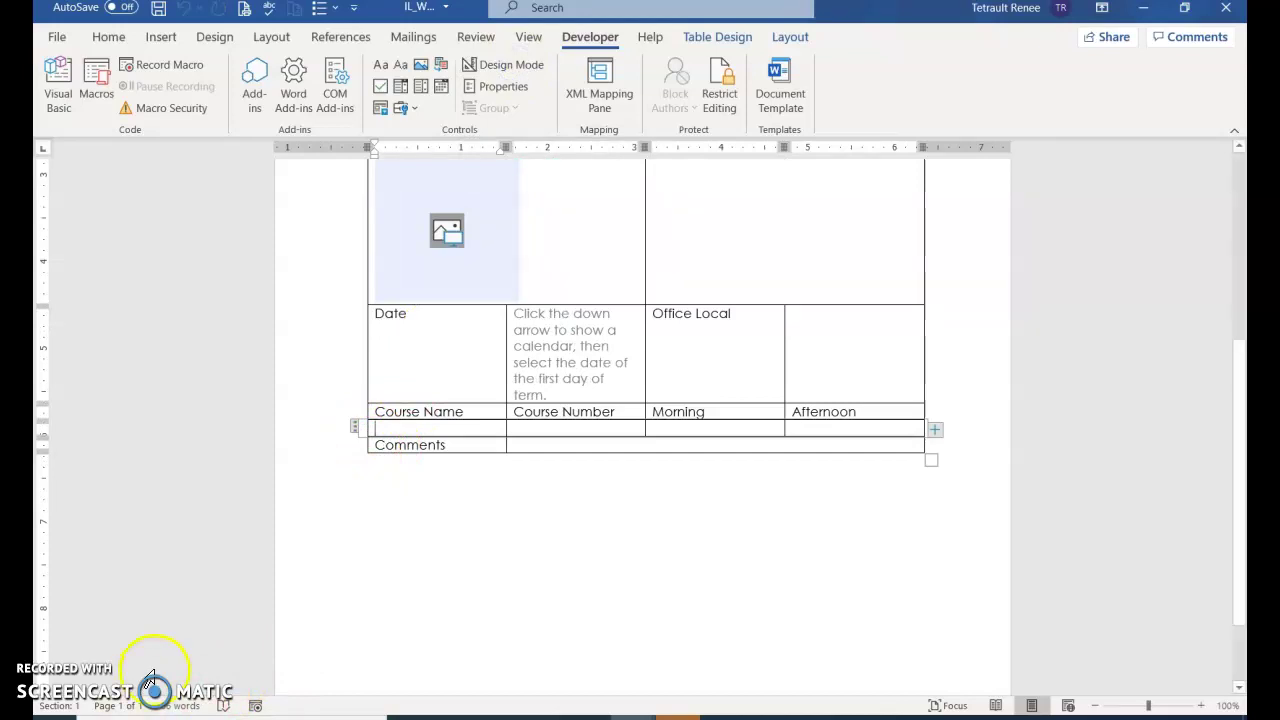
pyautogui.click(505, 68)
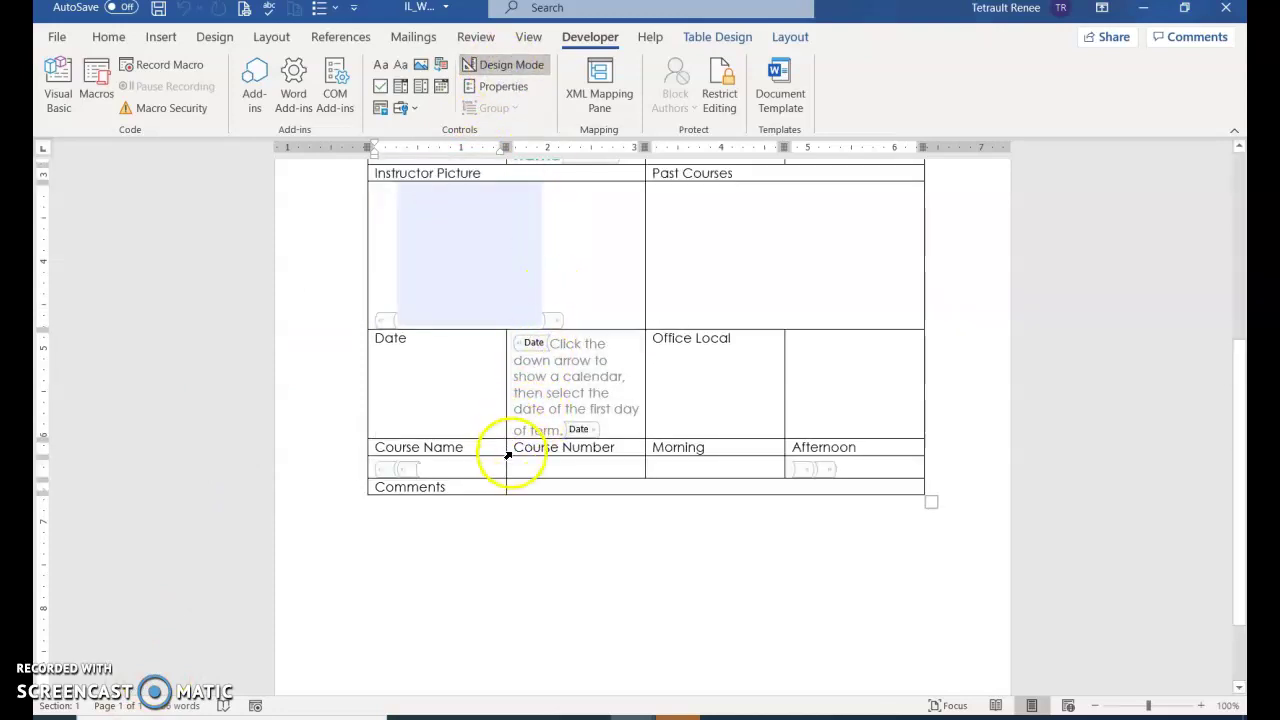
# Insert a check box content control in the cell below Morning and set its text style to Heading 2.
pyautogui.click(706, 466)
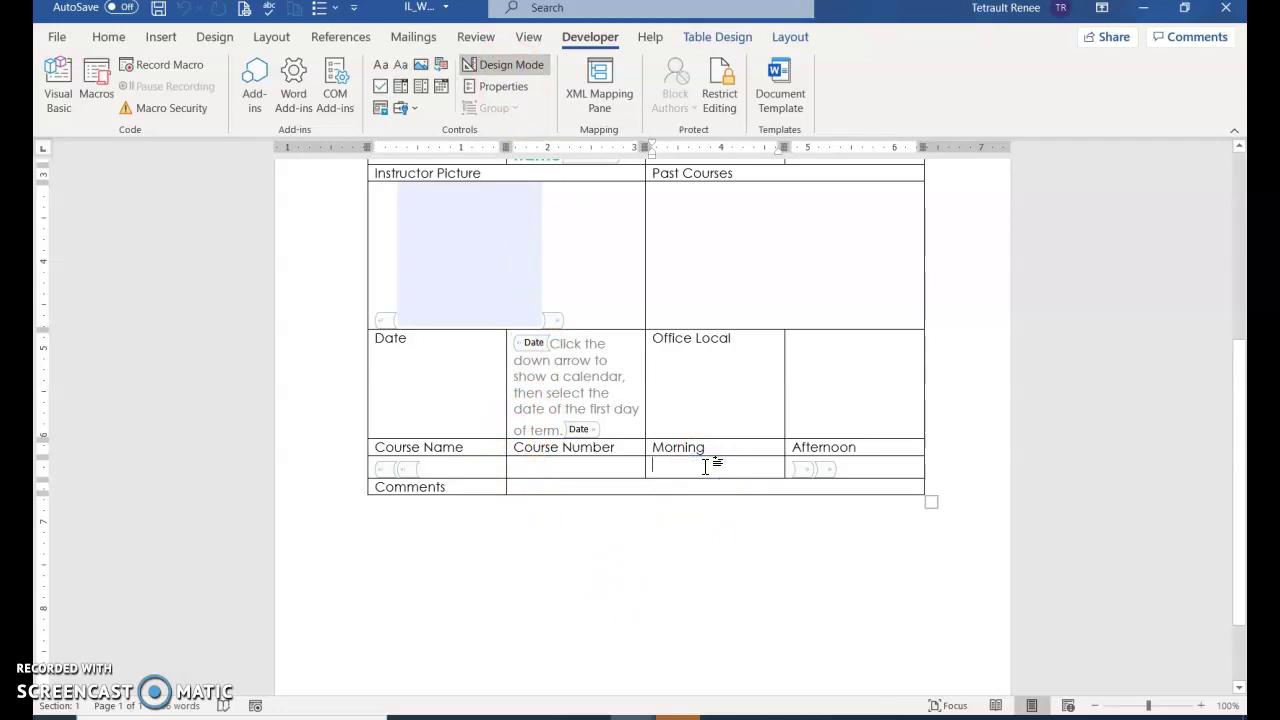
pyautogui.click(381, 88)
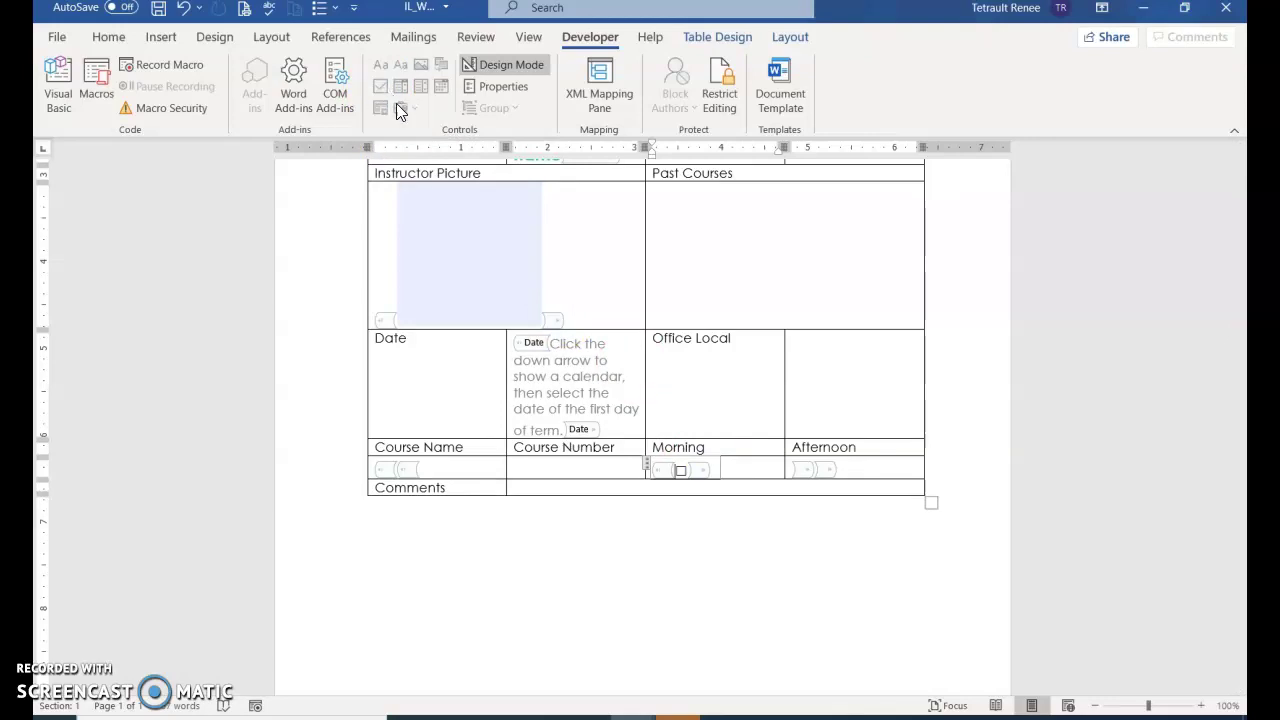
pyautogui.click(506, 88)
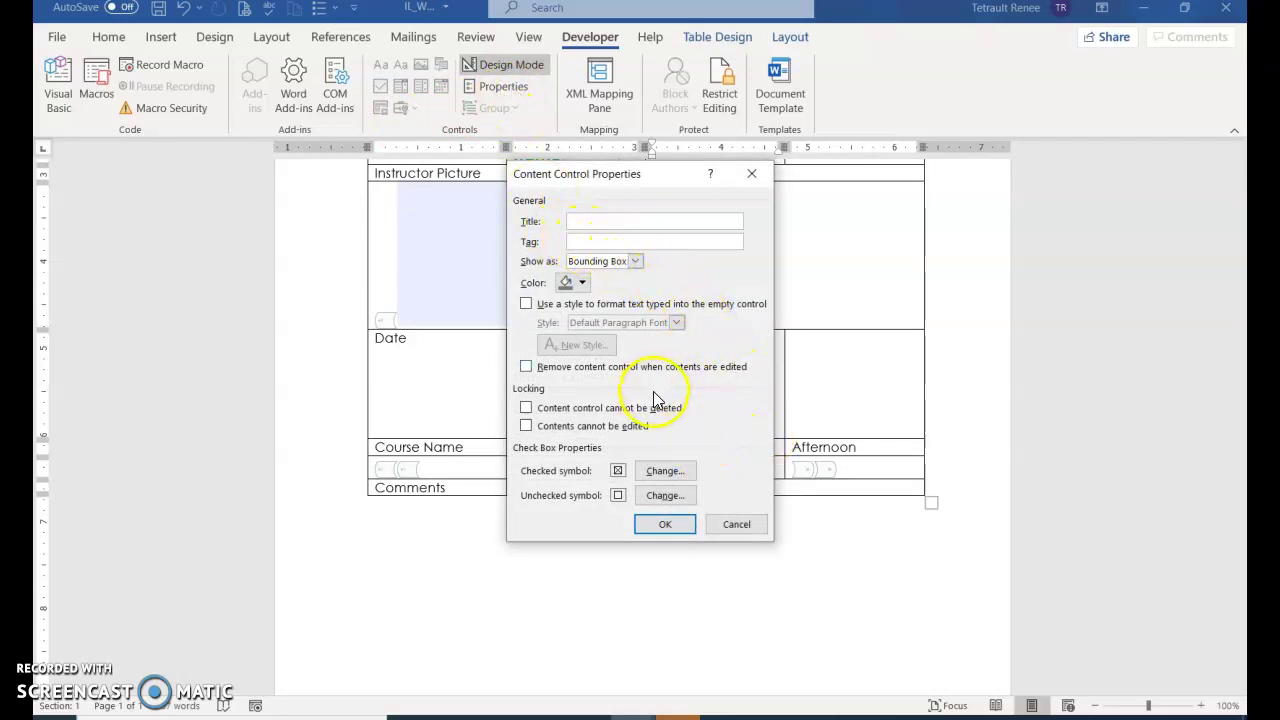
pyautogui.click(527, 305)
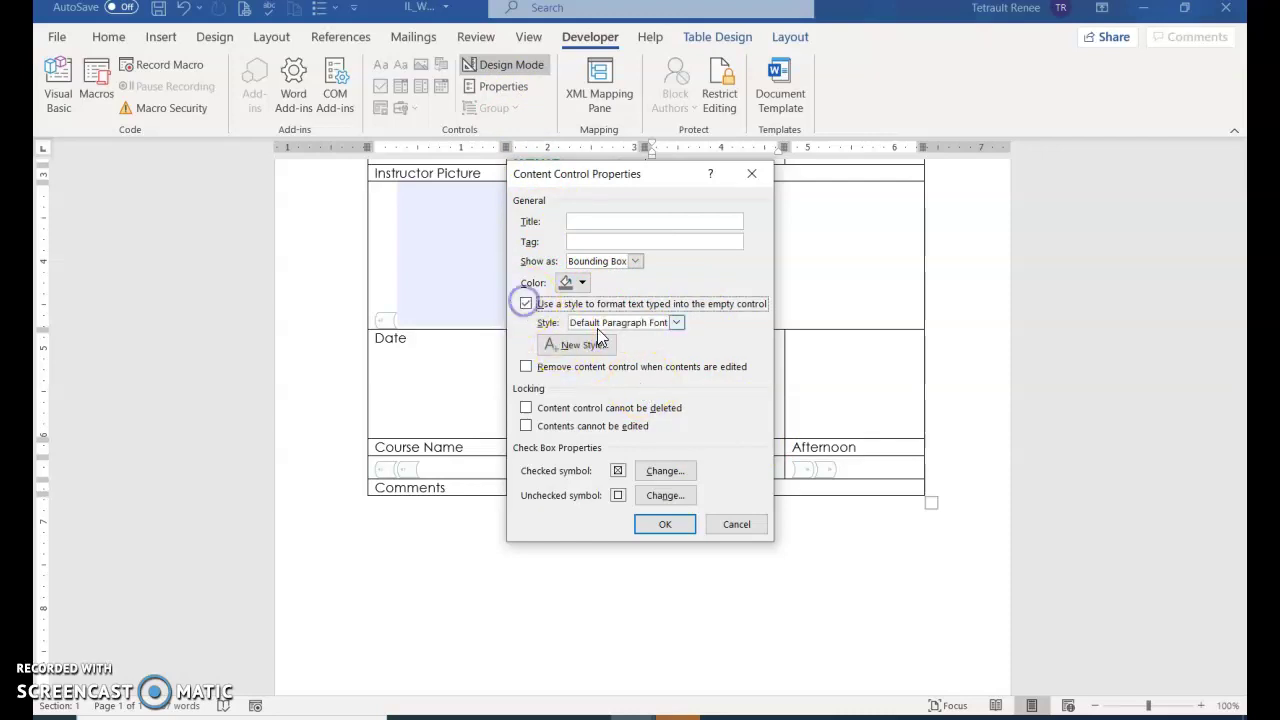
pyautogui.click(677, 323)
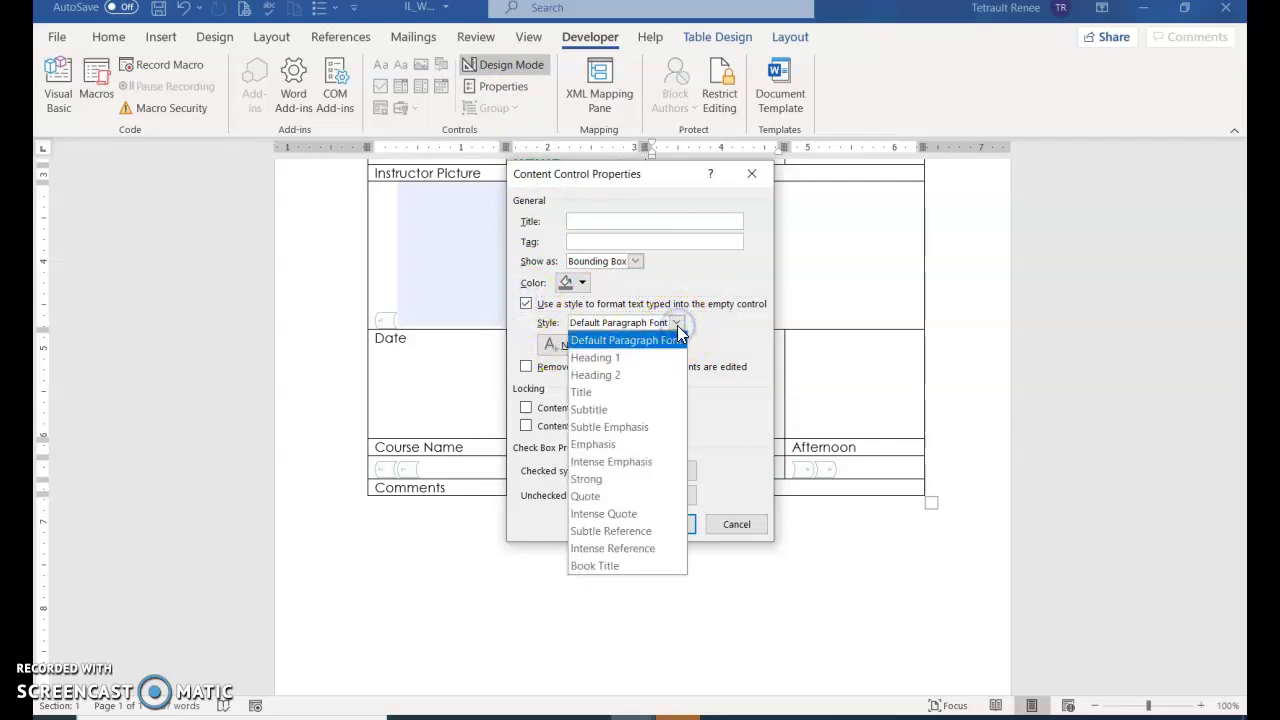
pyautogui.click(604, 376)
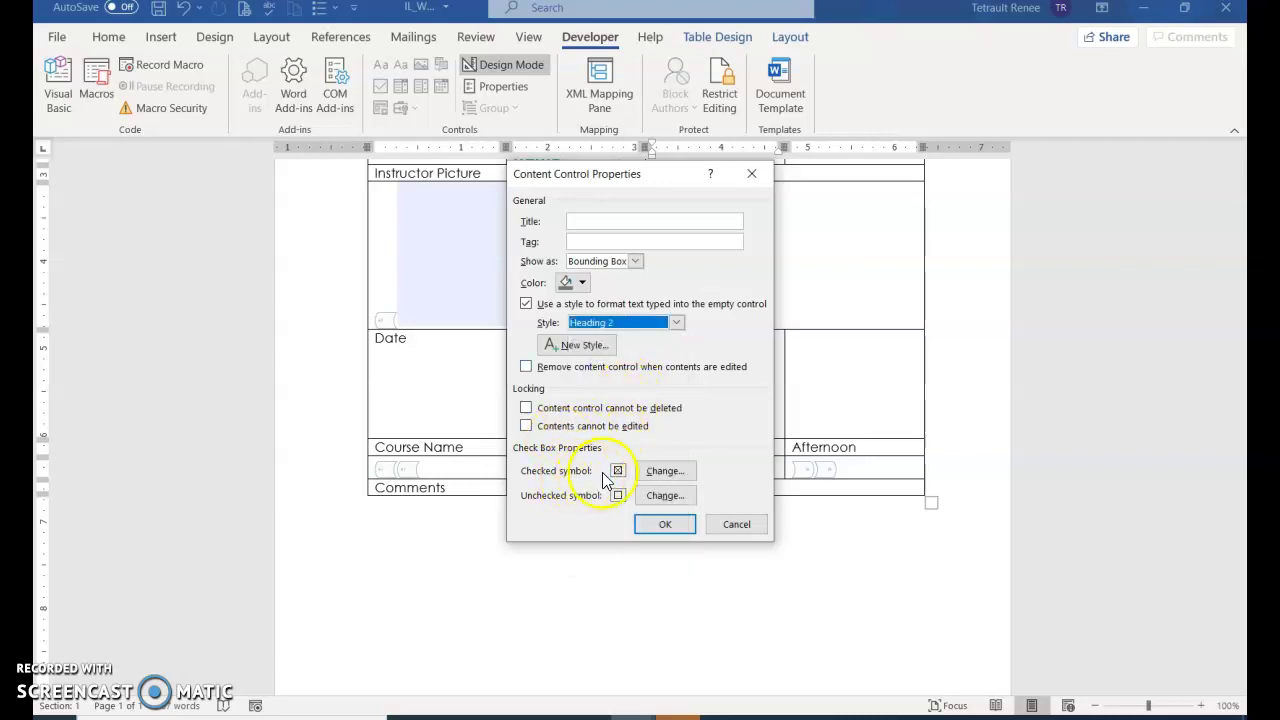
# Change the Morning check box's checked symbol to Wingdings character code 251 and apply the control's properties.
pyautogui.click(652, 472)
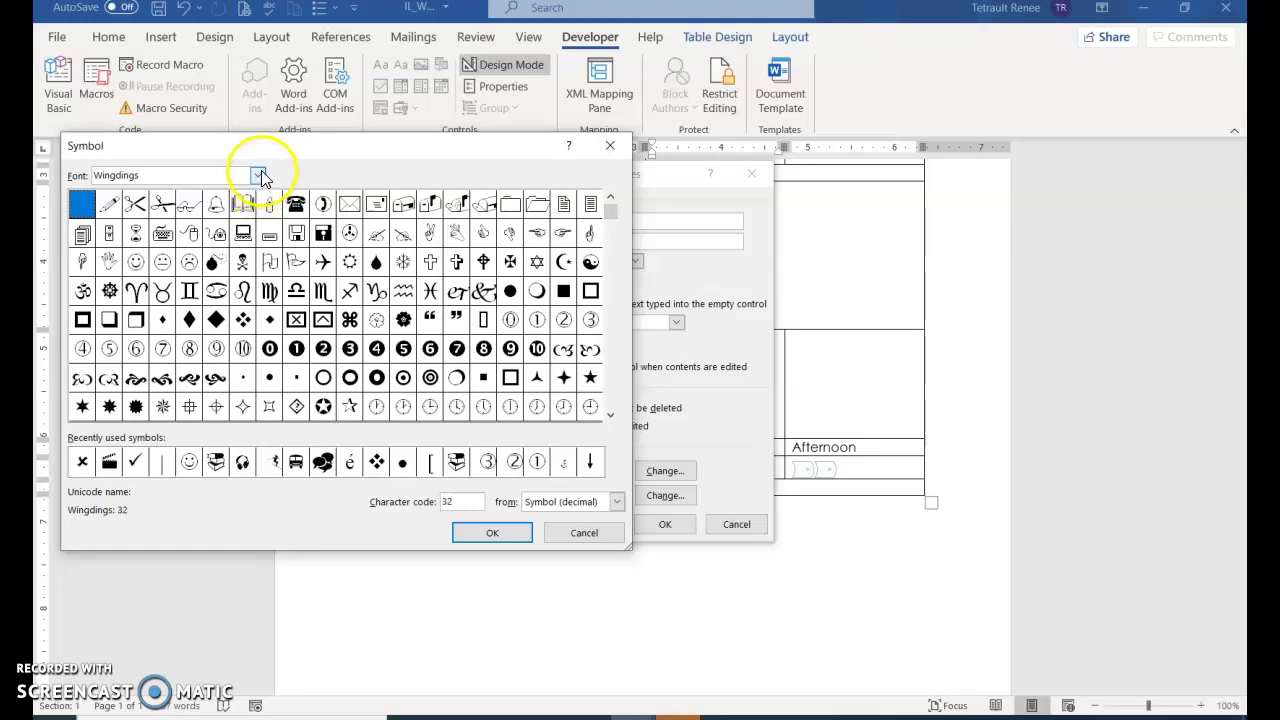
pyautogui.click(259, 176)
pyautogui.click(261, 176)
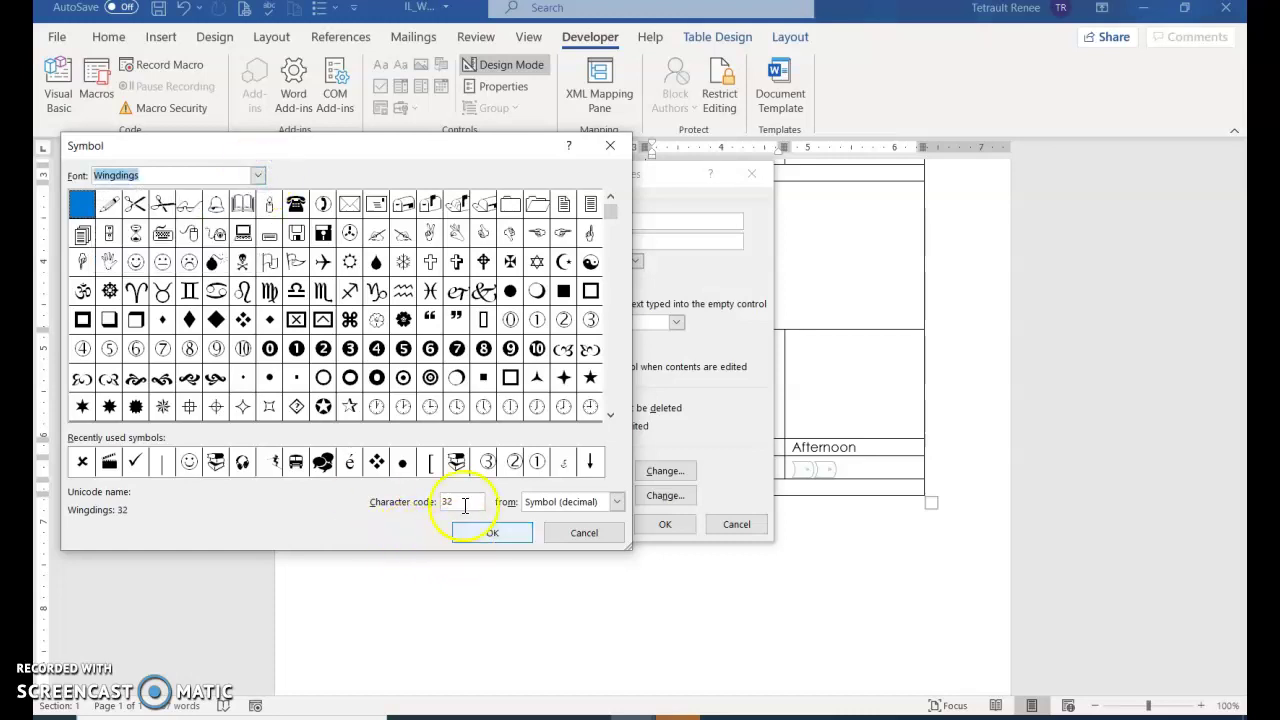
pyautogui.click(427, 505)
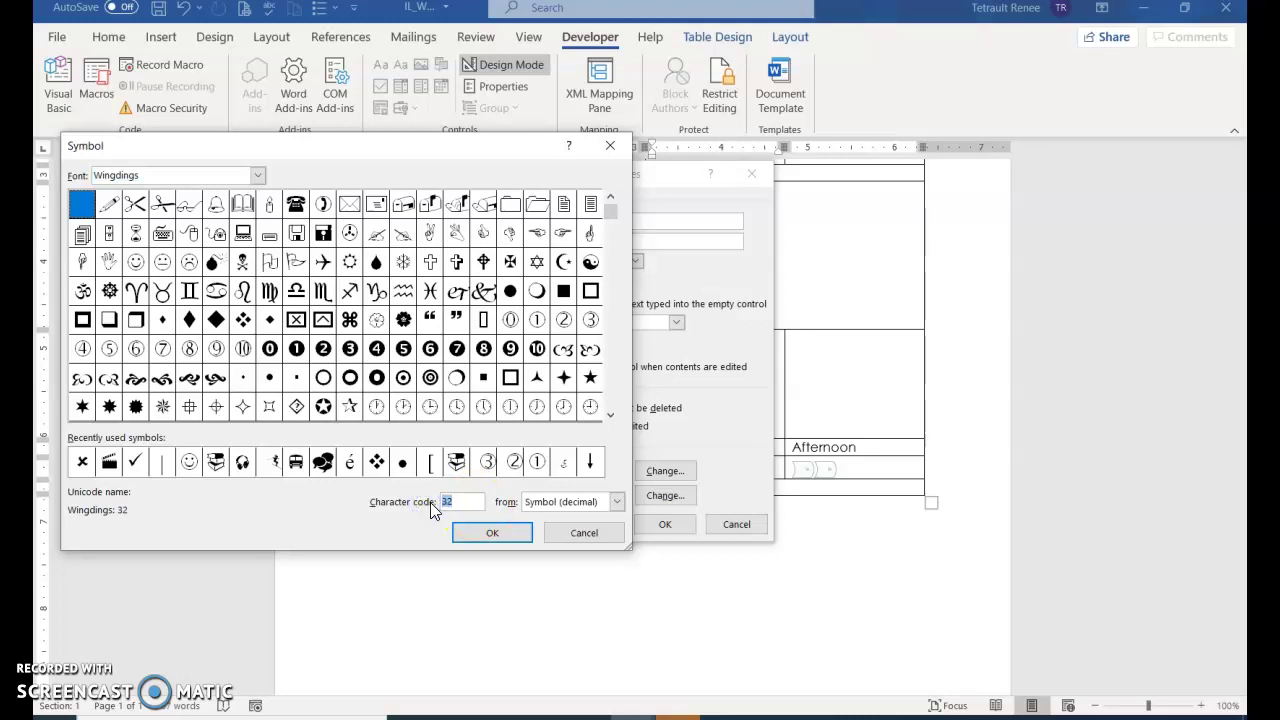
pyautogui.write('251')
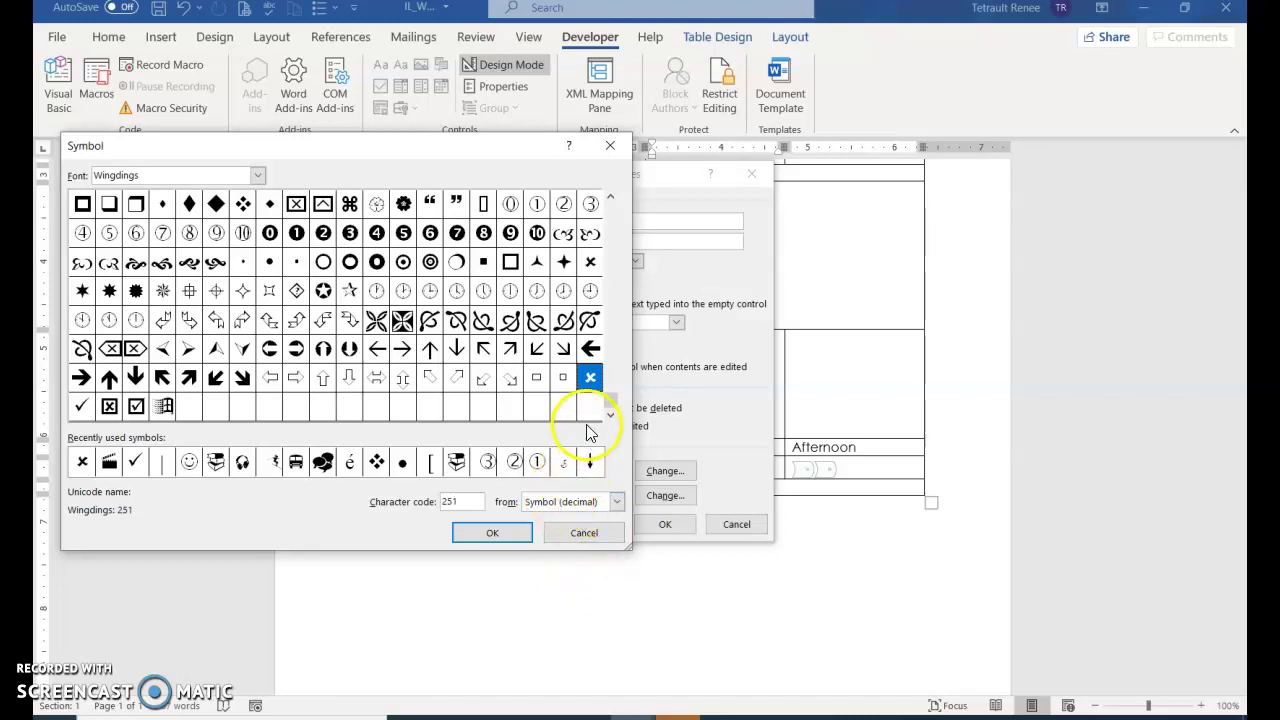
pyautogui.click(519, 531)
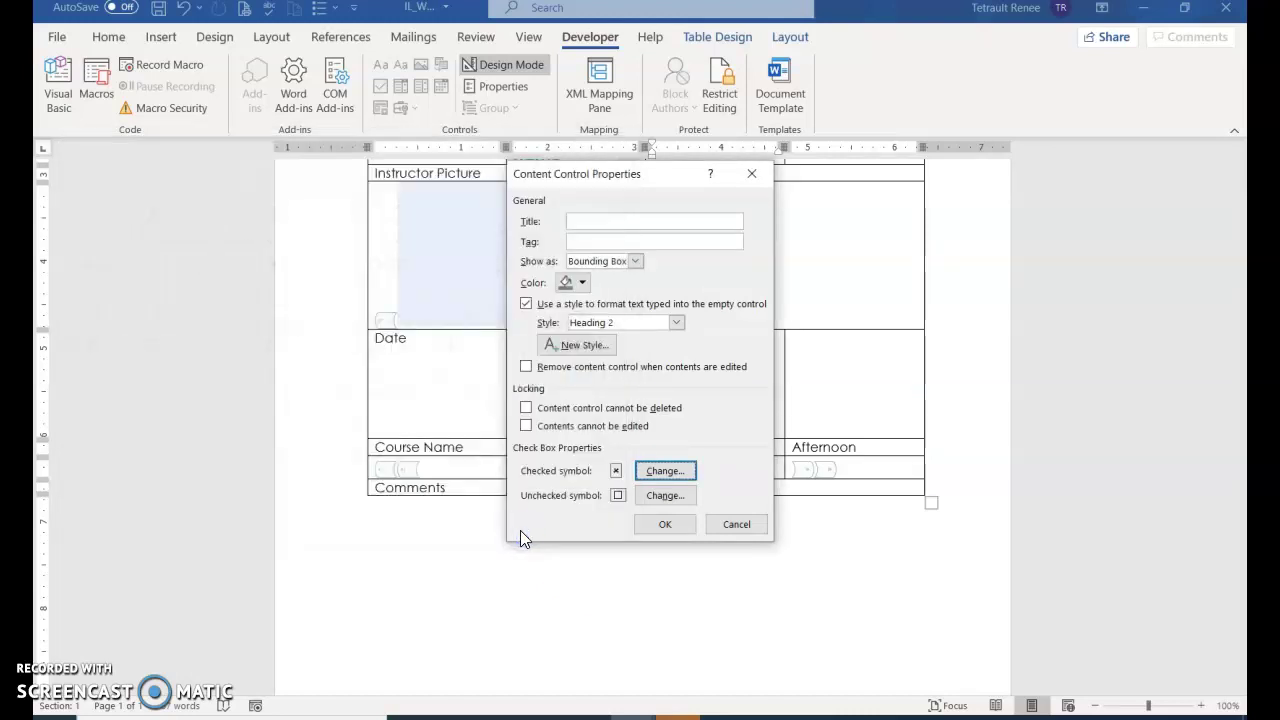
pyautogui.click(661, 527)
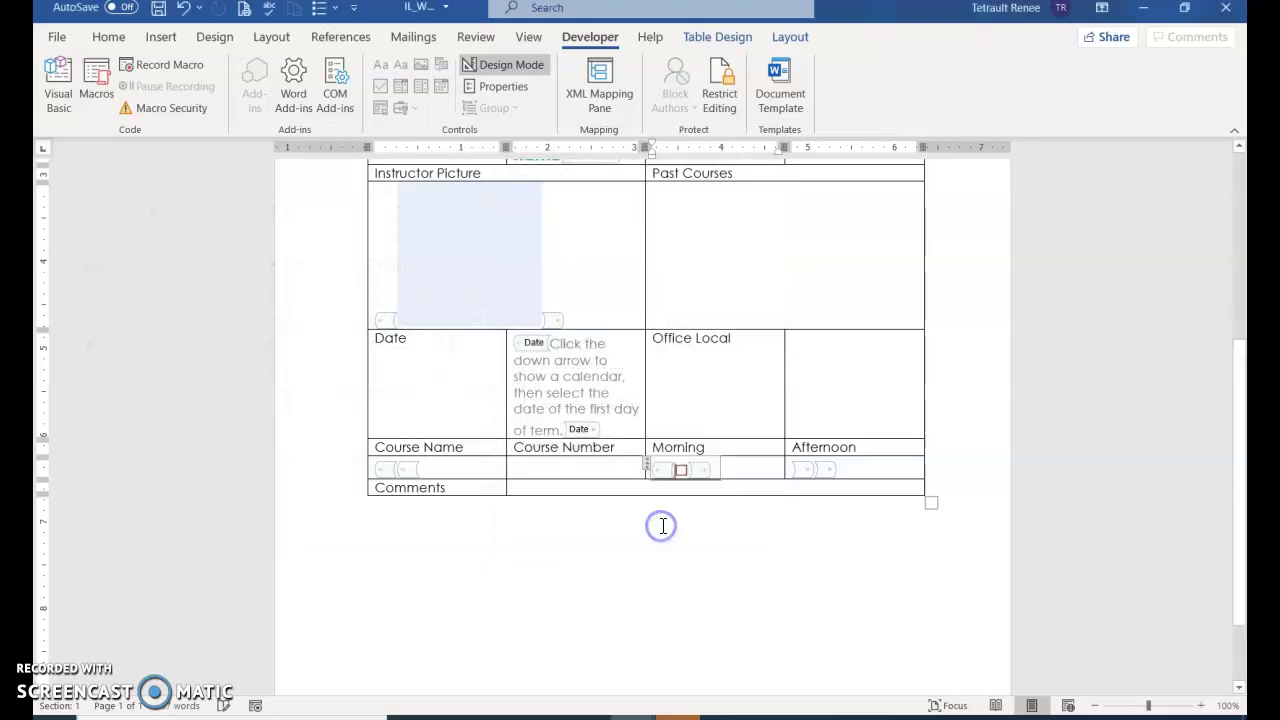
# Copy the Morning check box content control into the cell below Afternoon.
pyautogui.click(647, 470)
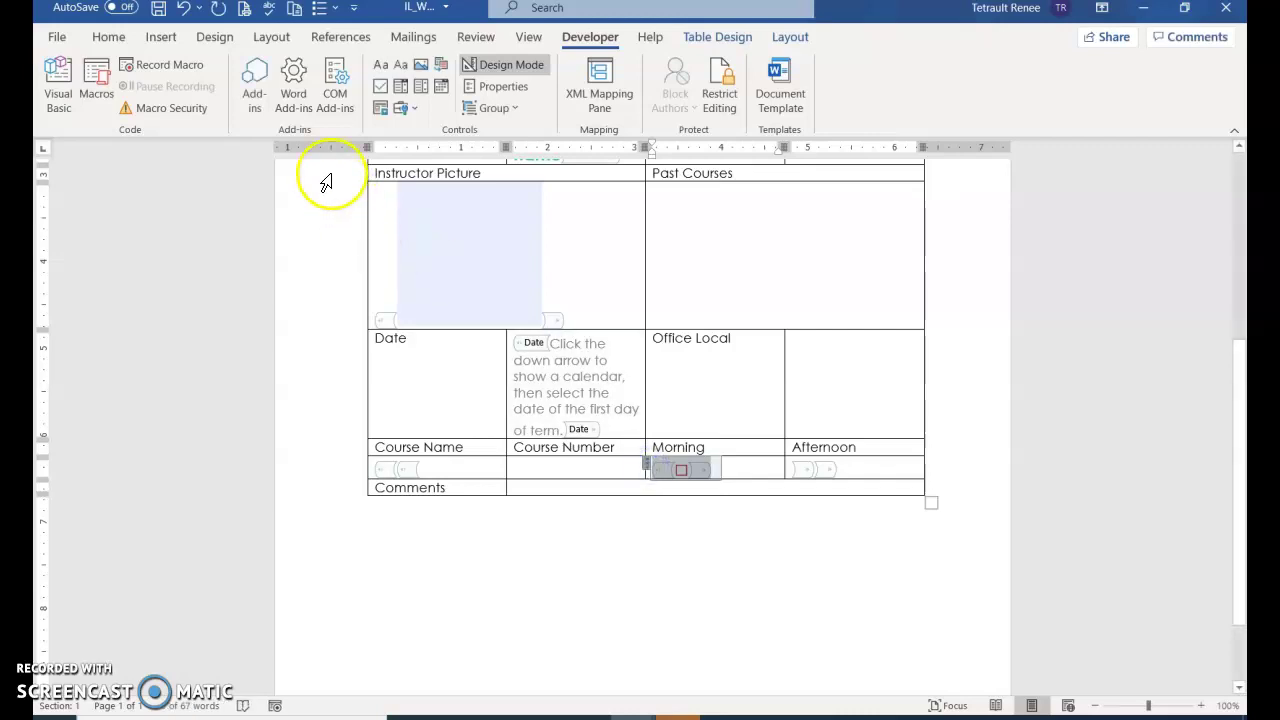
pyautogui.click(104, 37)
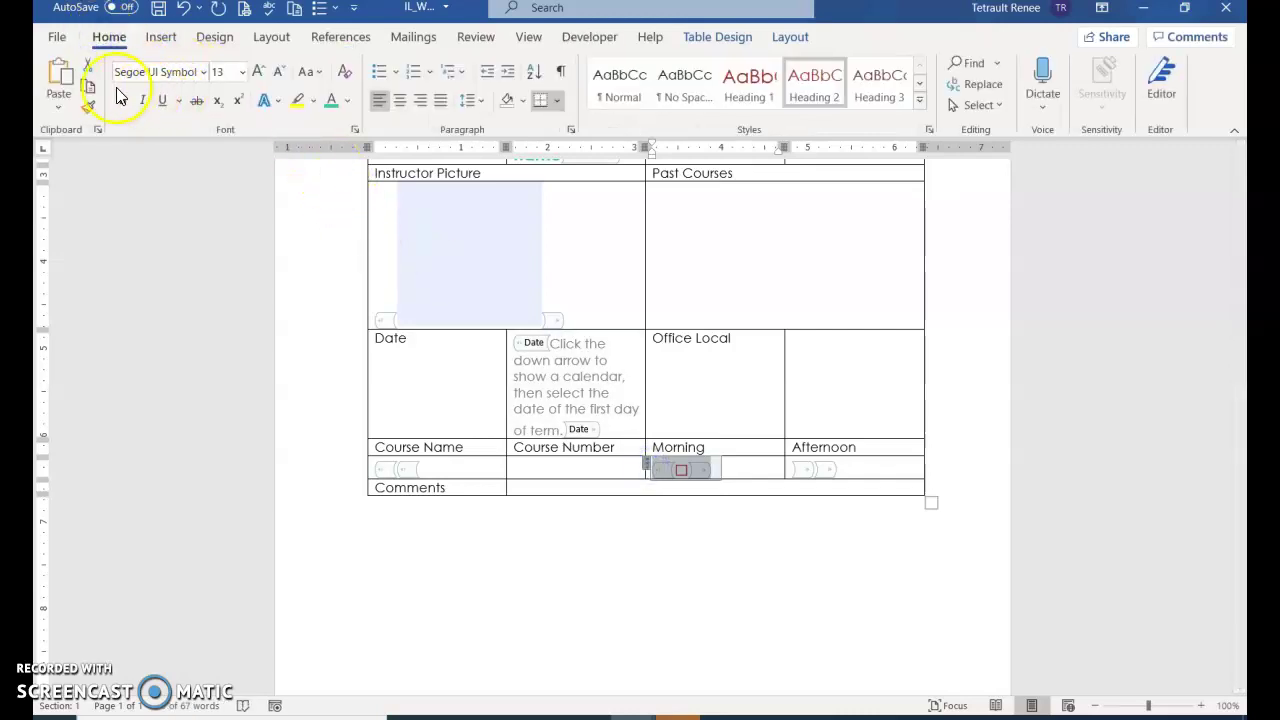
pyautogui.click(808, 469)
pyautogui.click(814, 473)
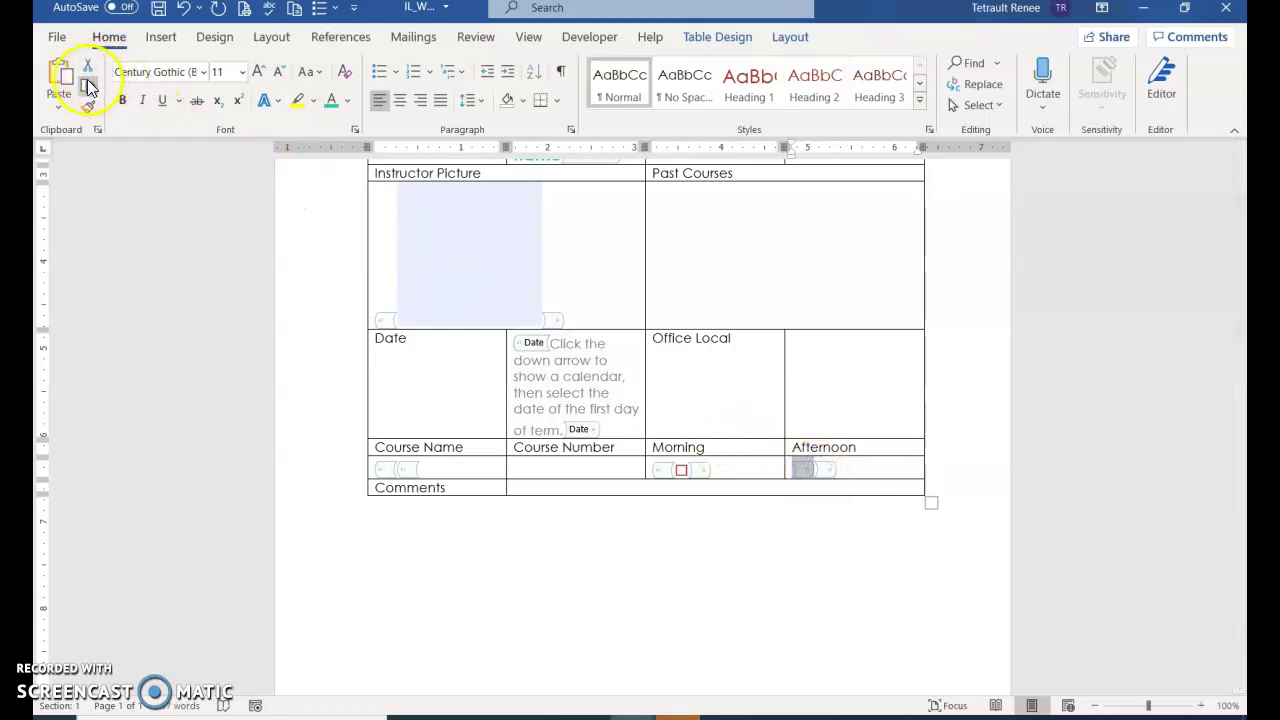
pyautogui.click(62, 76)
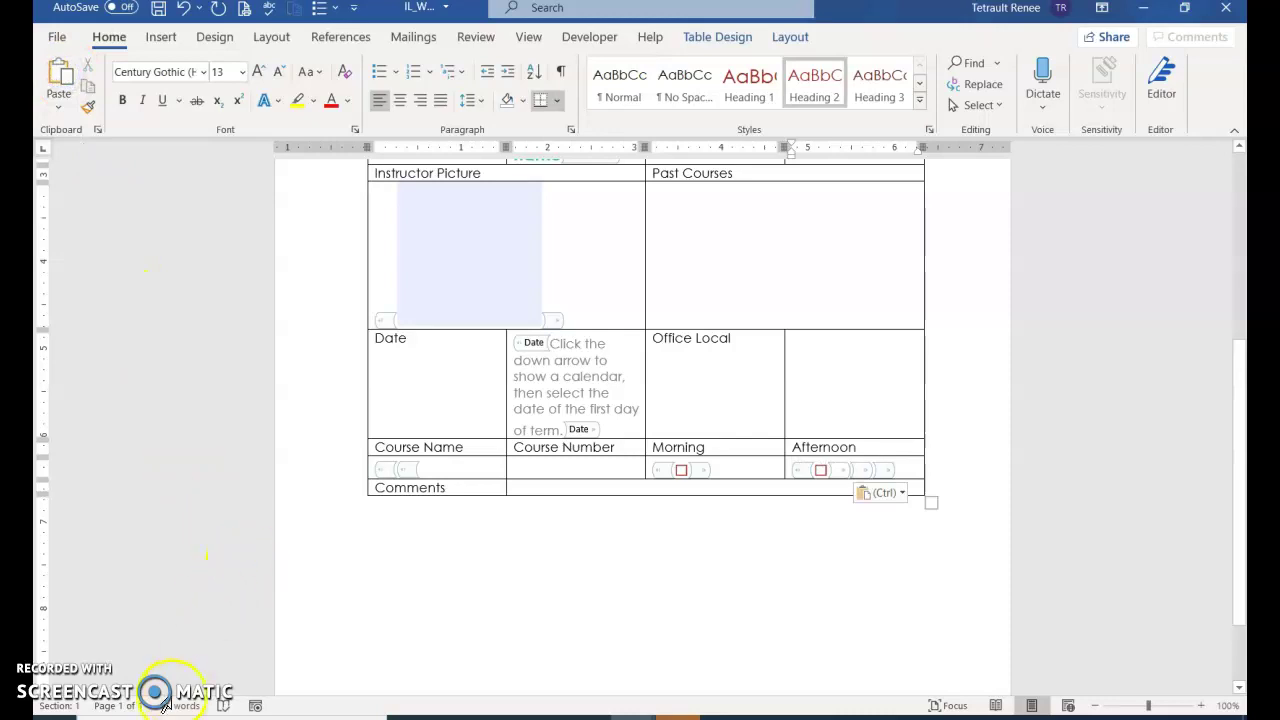
pyautogui.click(676, 467)
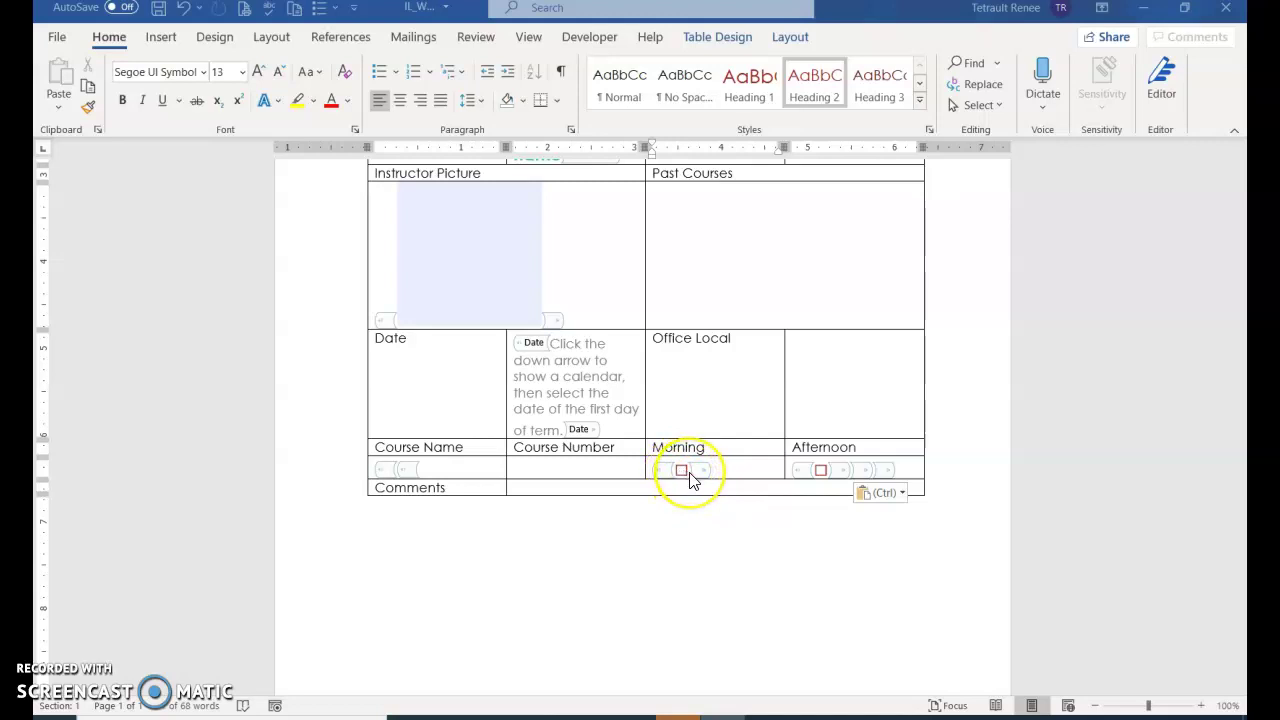
pyautogui.click(682, 477)
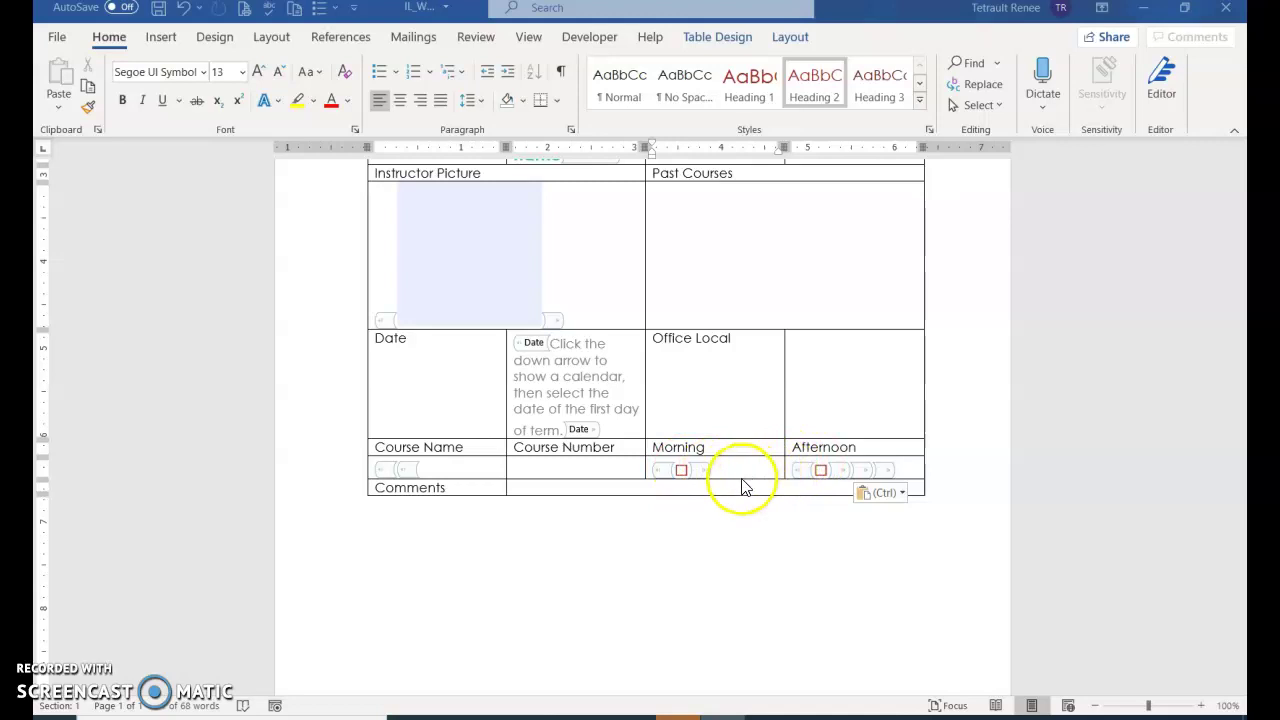
# Create a new blank document.
pyautogui.click(48, 37)
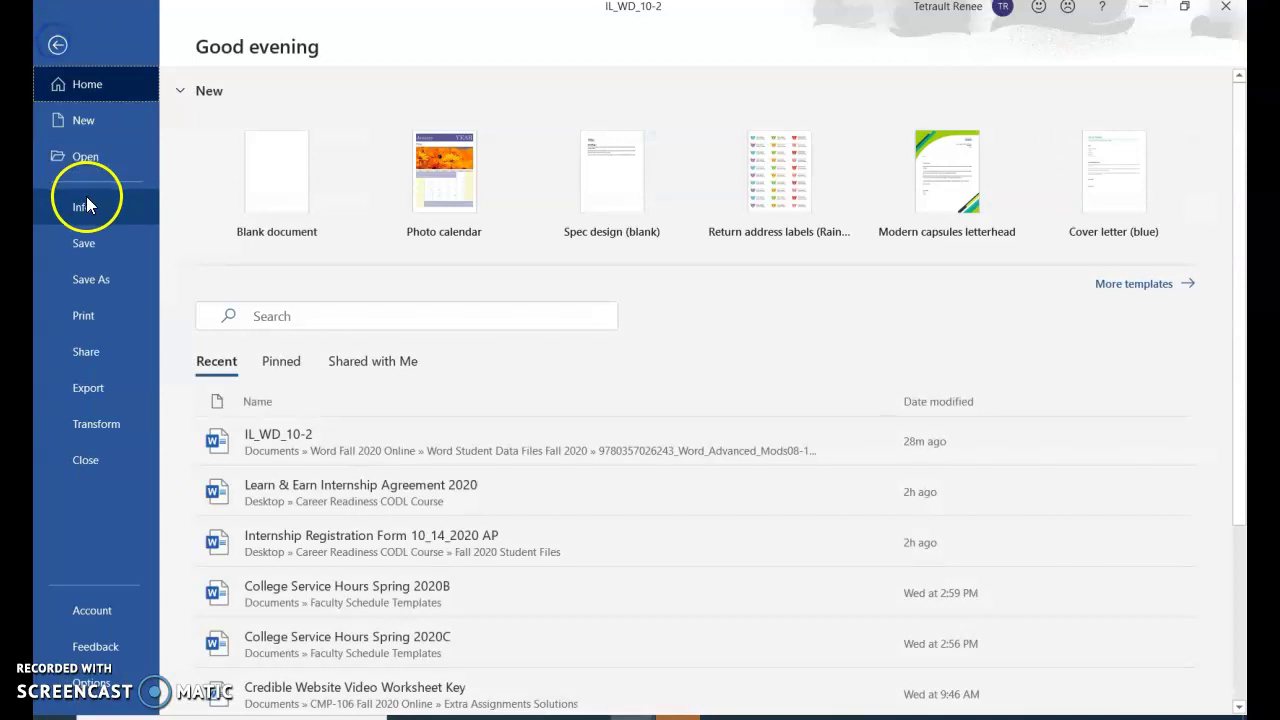
pyautogui.click(78, 124)
pyautogui.click(255, 190)
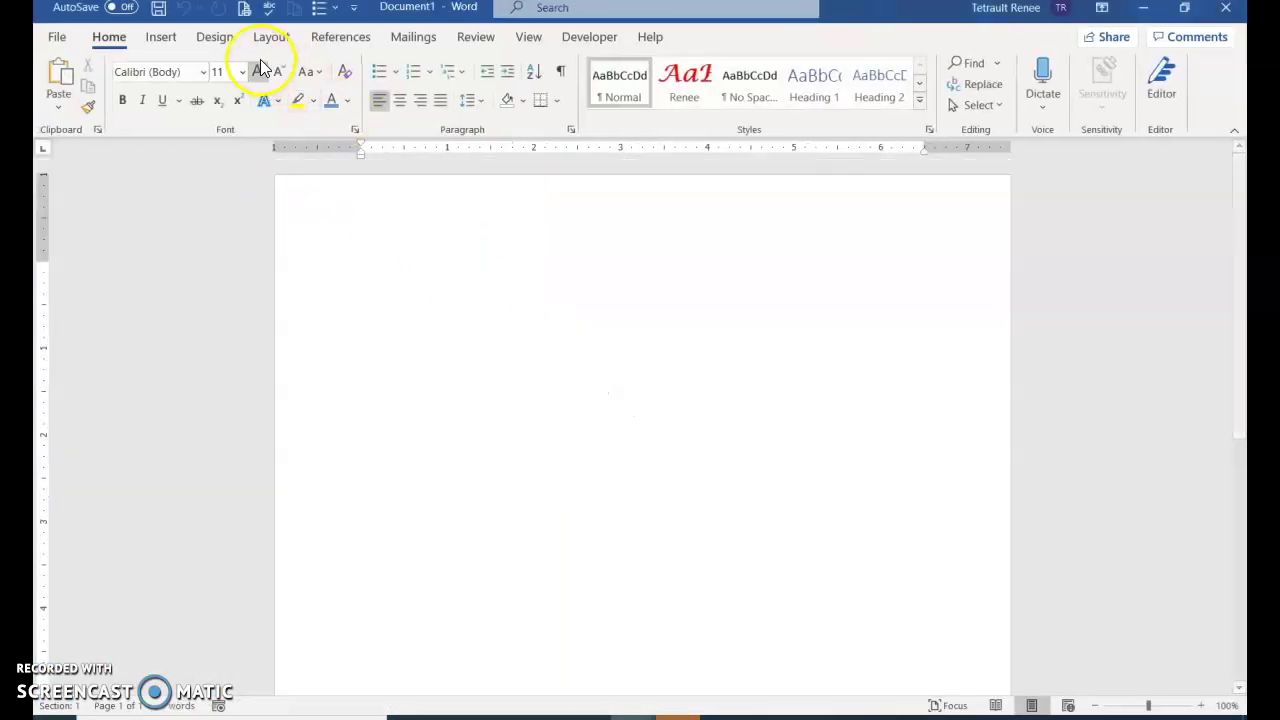
# Insert a Basic Block List SmartArt graphic in the blank document.
pyautogui.click(160, 37)
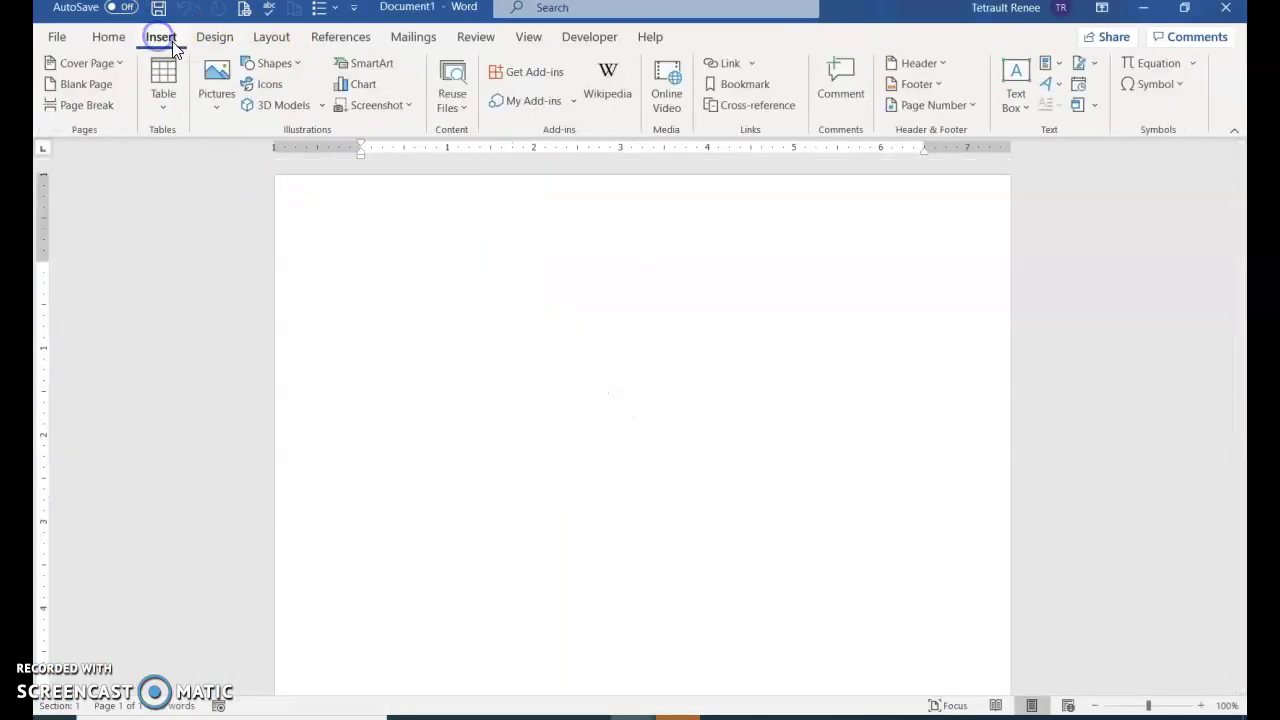
pyautogui.click(392, 68)
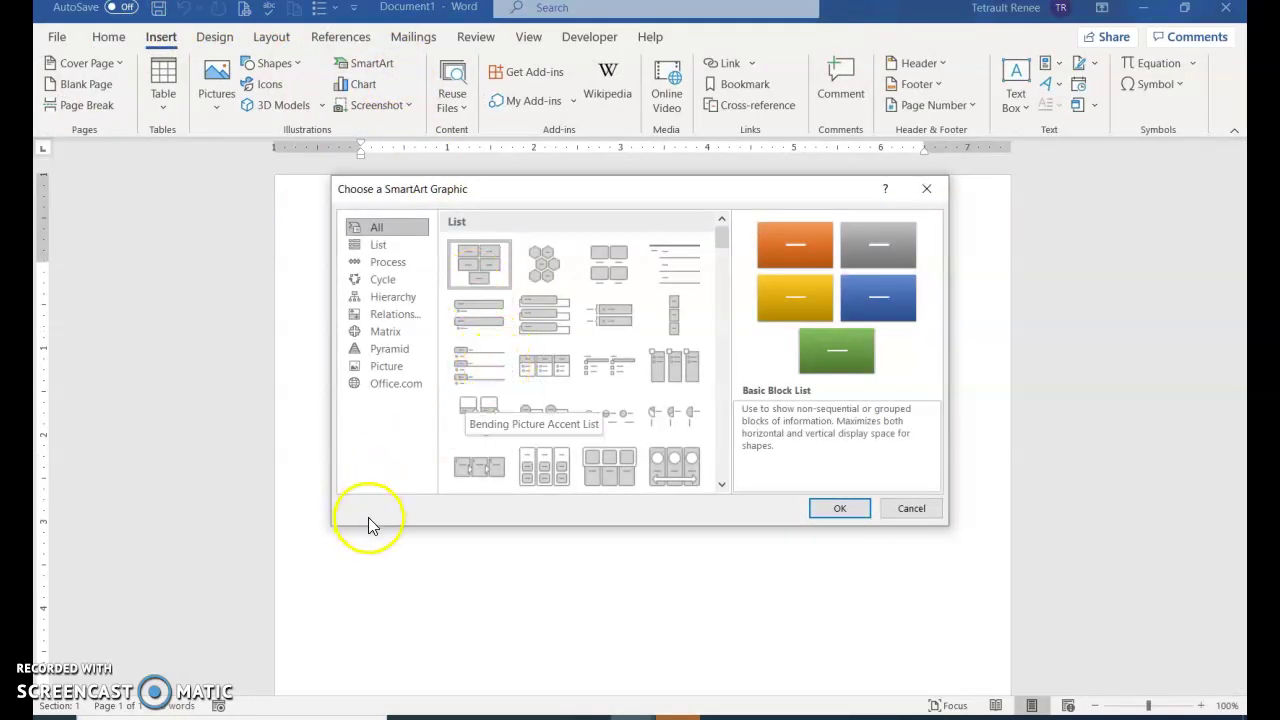
pyautogui.click(837, 509)
# Cut two of the five boxes from the SmartArt graphic.
pyautogui.click(470, 350)
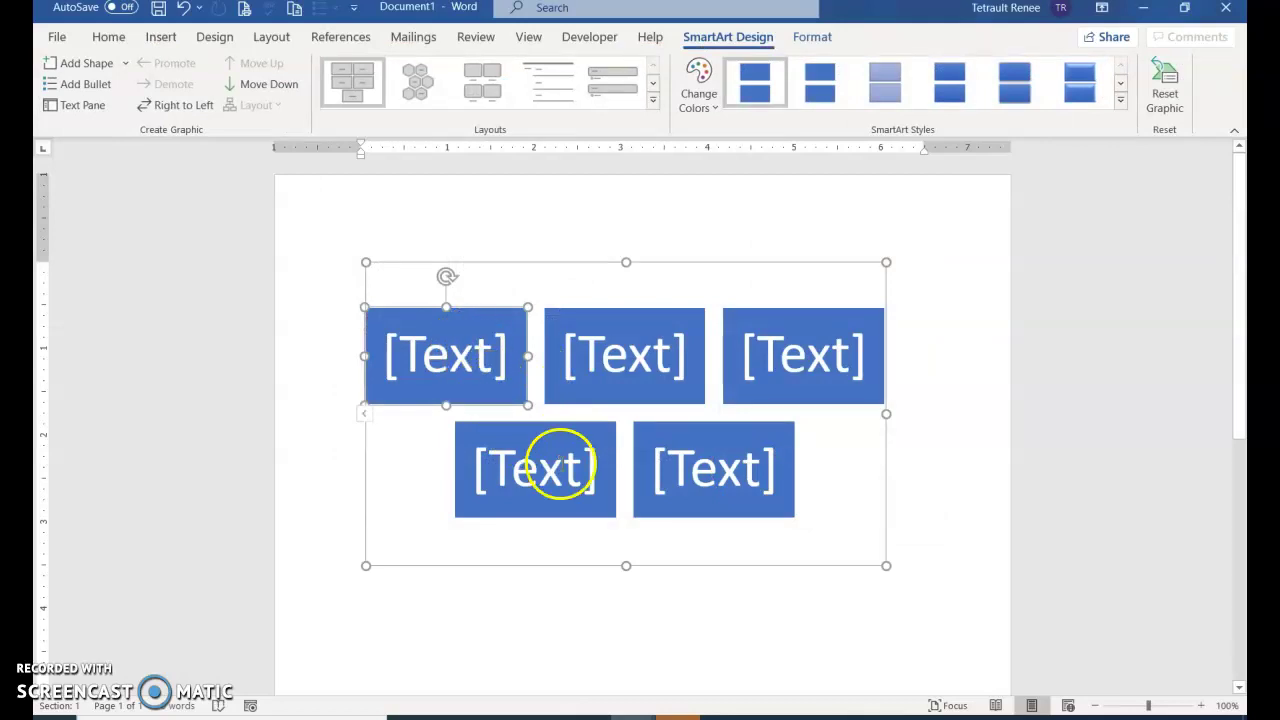
pyautogui.keyDown('shift'); pyautogui.click(545, 455); pyautogui.keyUp('shift')
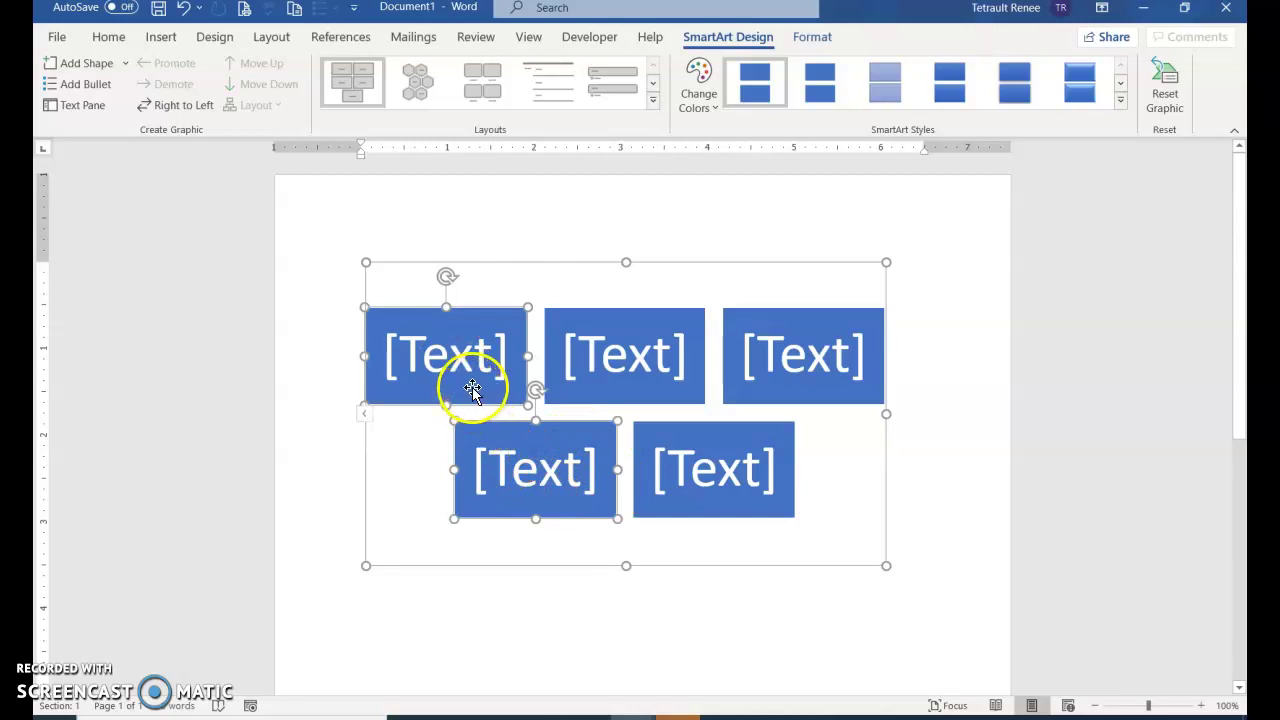
pyautogui.rightClick(475, 392)
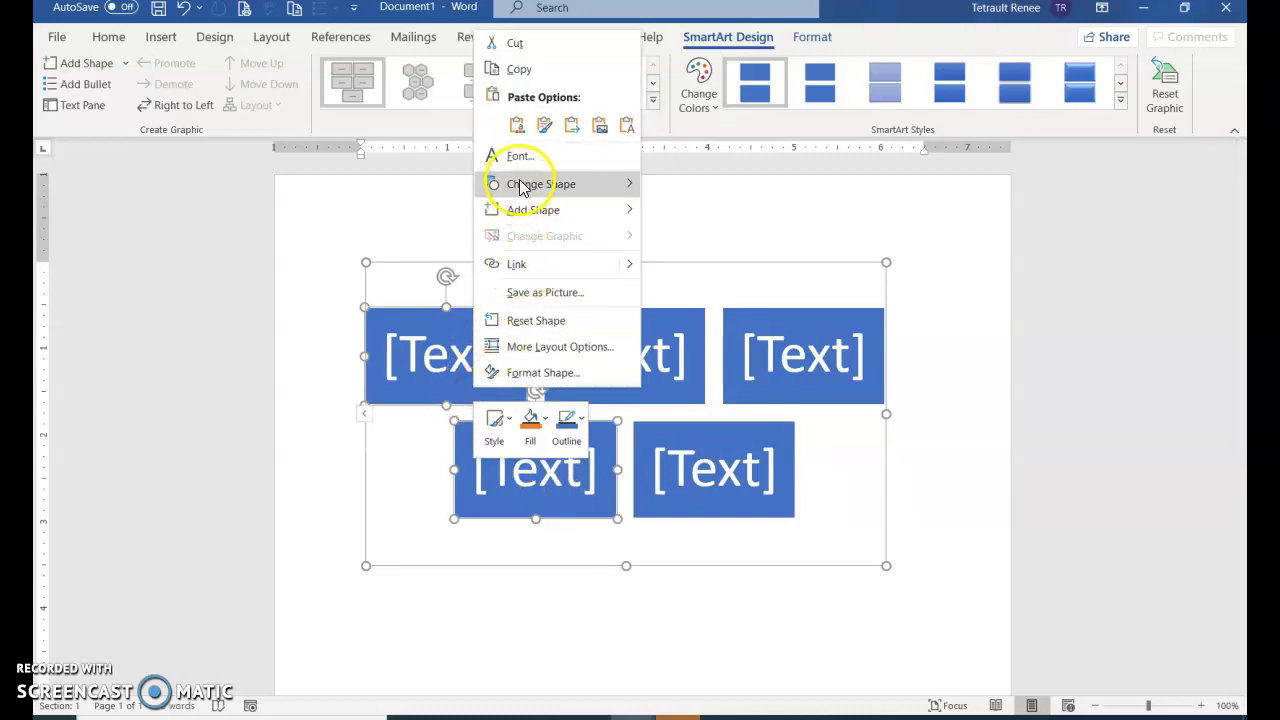
pyautogui.moveTo(520, 189)
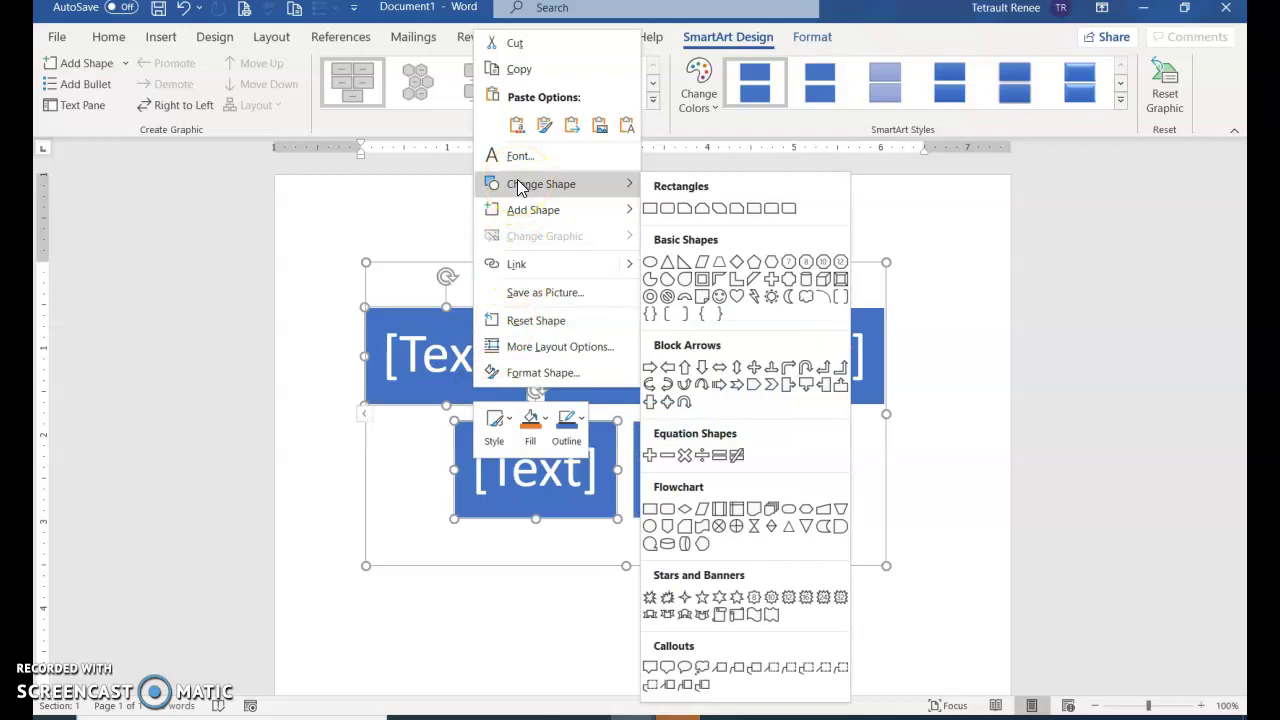
pyautogui.click(508, 42)
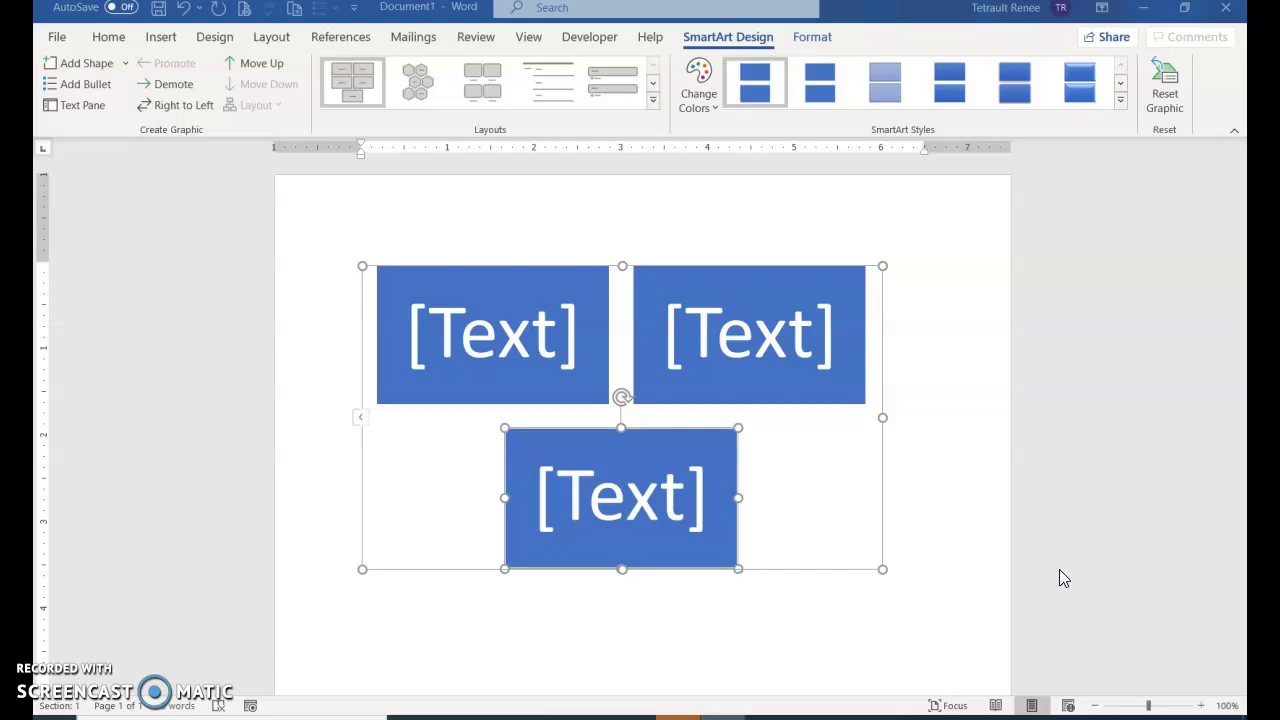
# Add a line above the SmartArt graphic containing the pasted text "Enter up to three of your most recent courses.".
pyautogui.click(850, 565)
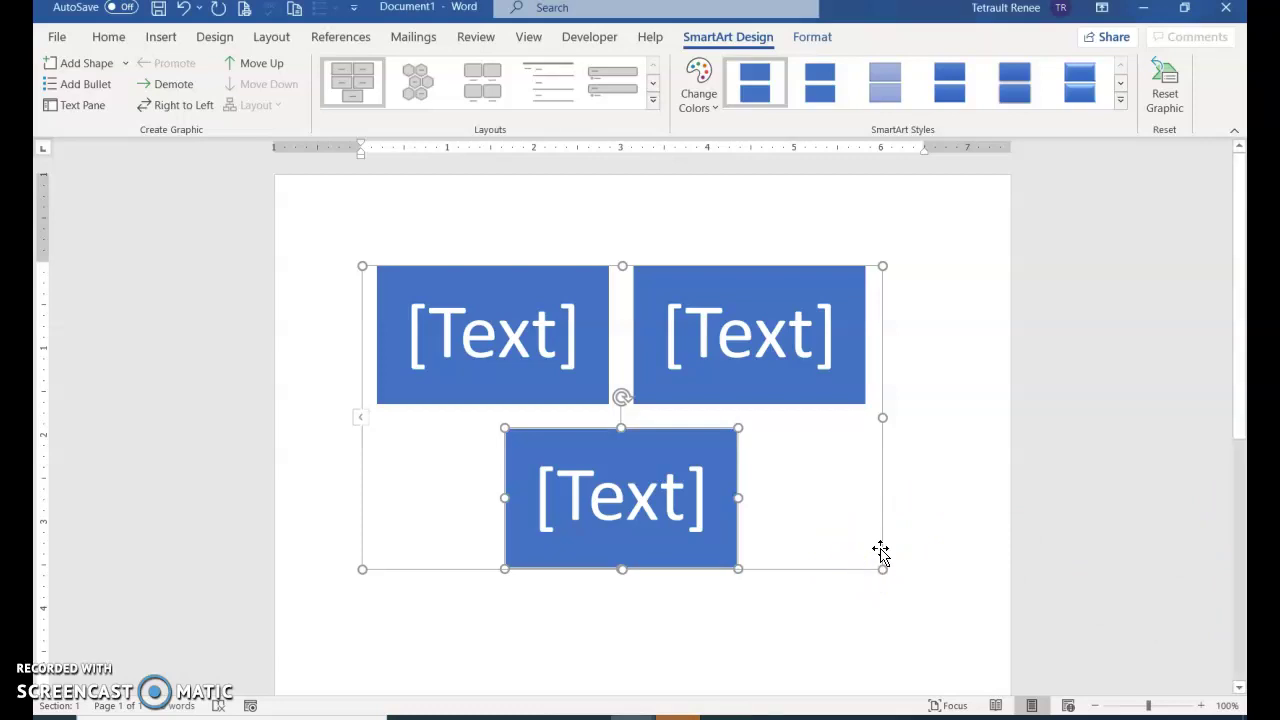
pyautogui.click(834, 592)
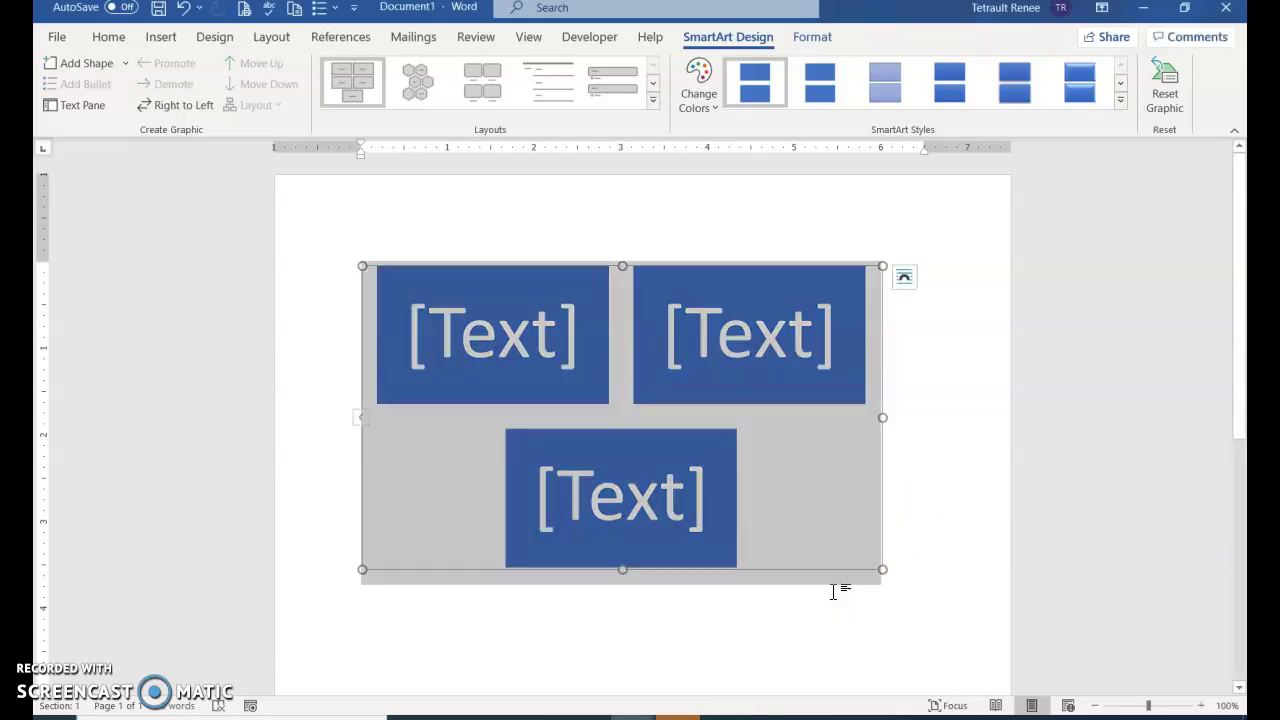
pyautogui.press('Left')
pyautogui.press('Return')
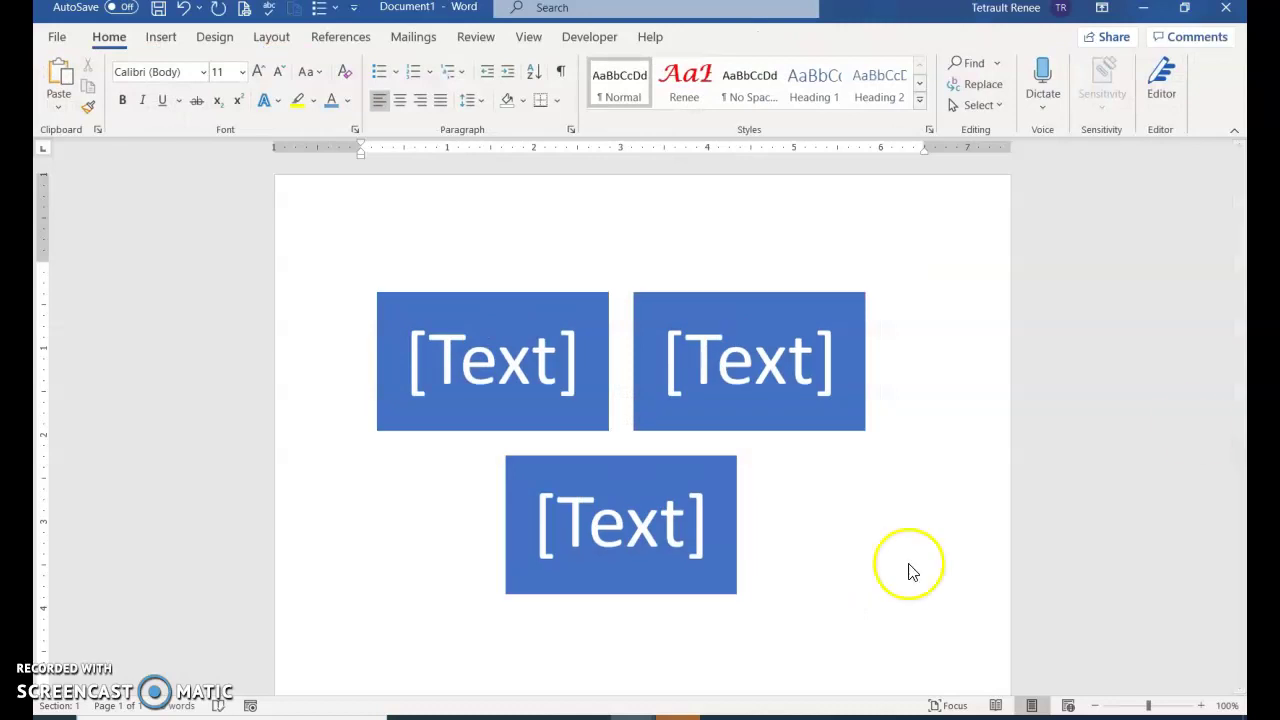
pyautogui.click(403, 264)
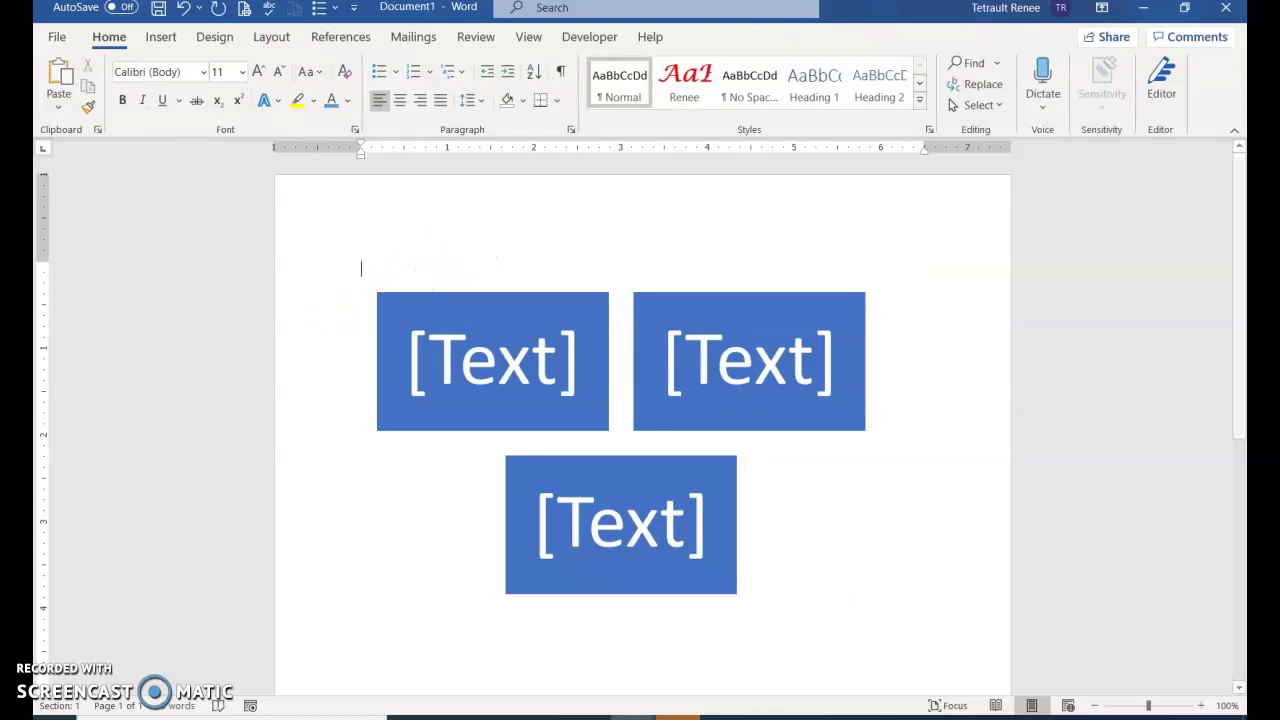
pyautogui.hotkey('ctrl', 'v')
# Change the SmartArt graphic's colors to the fourth Colorful scheme, ranging from gold through green to blue.
pyautogui.click(803, 527)
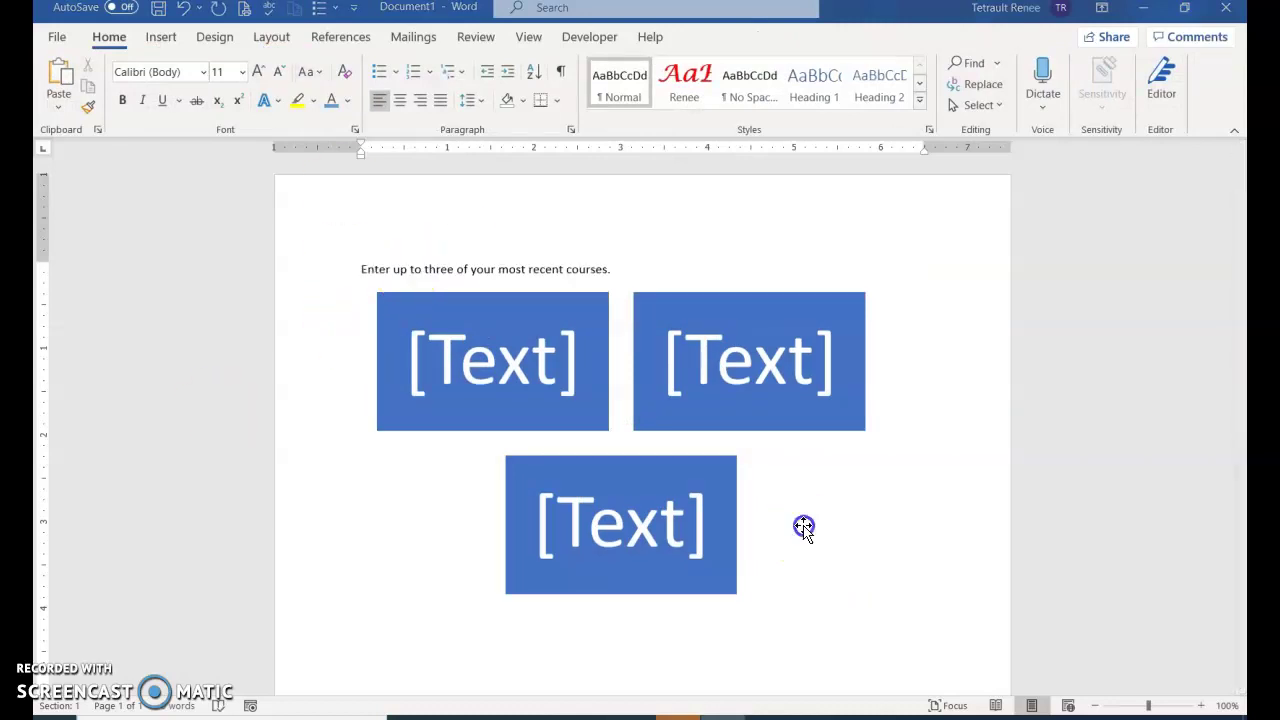
pyautogui.click(666, 480)
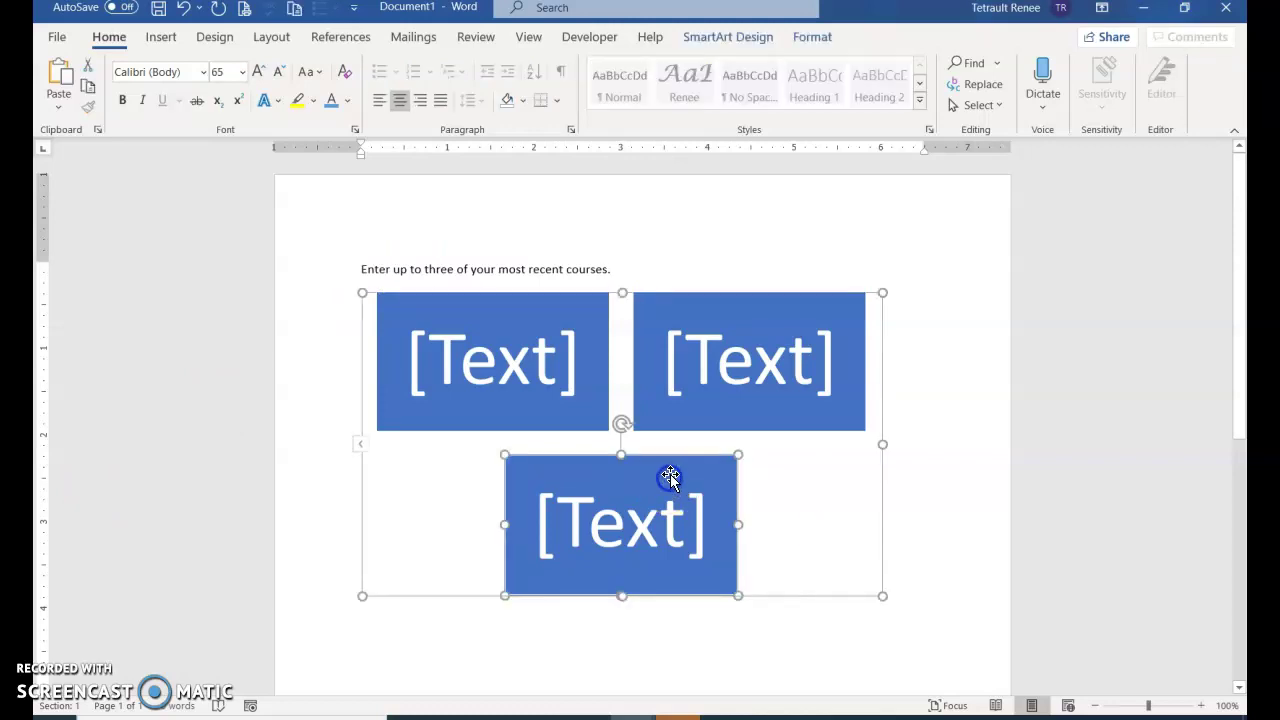
pyautogui.click(752, 37)
pyautogui.click(810, 37)
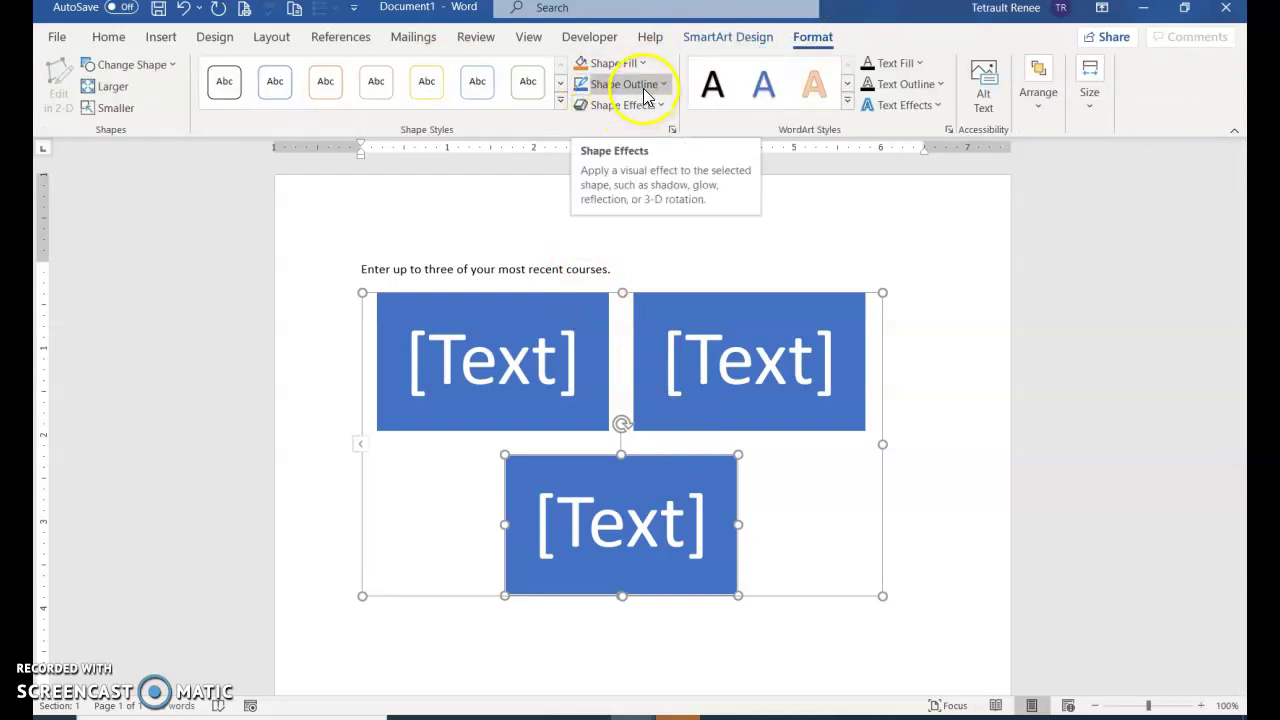
pyautogui.click(728, 37)
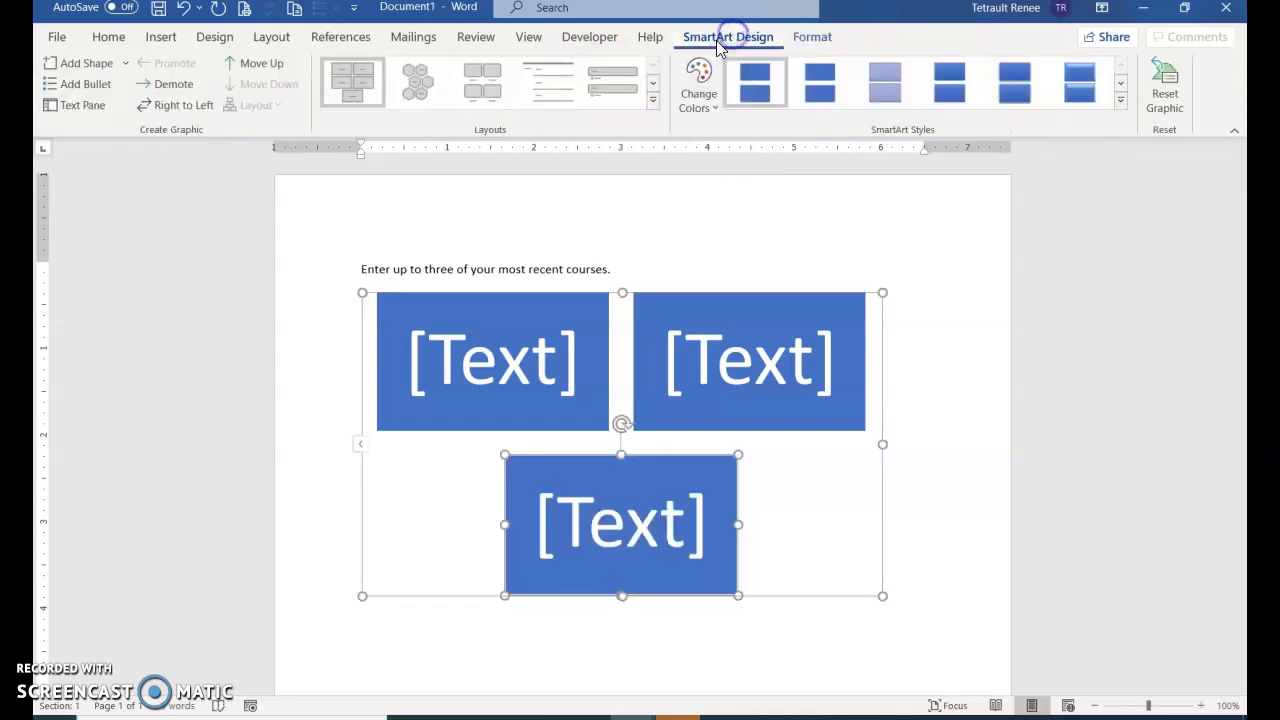
pyautogui.click(705, 97)
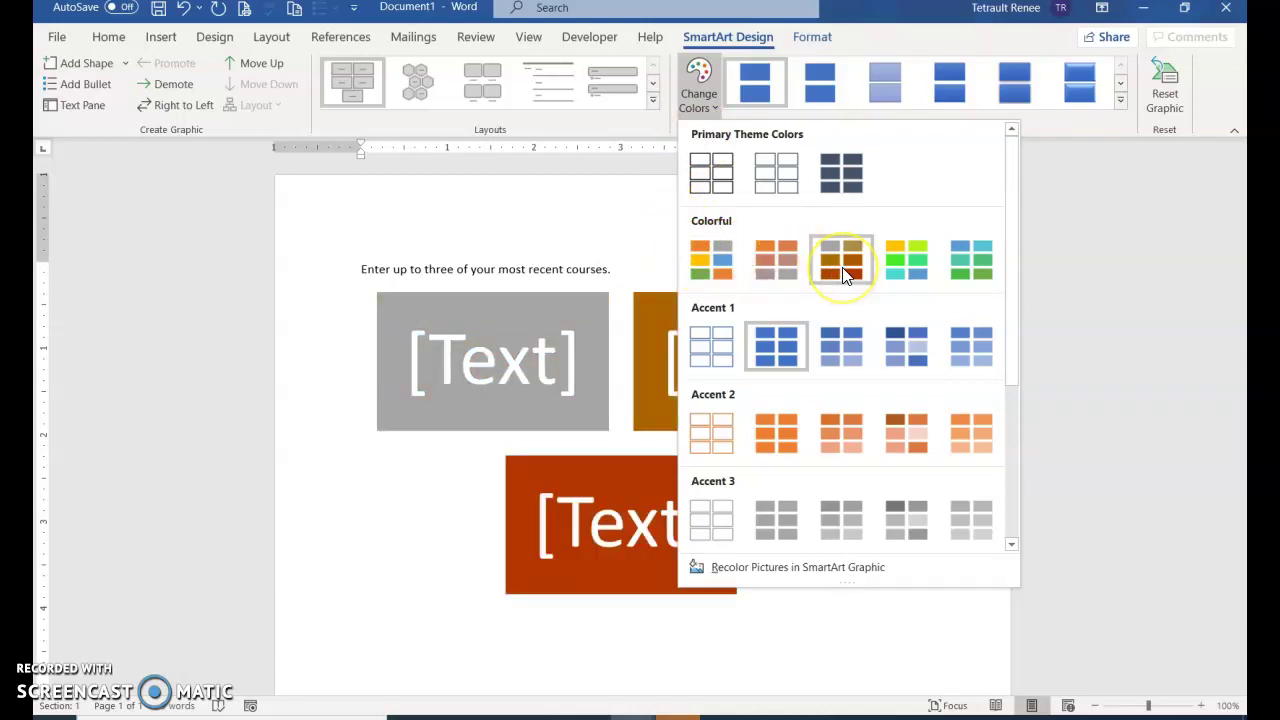
pyautogui.click(912, 272)
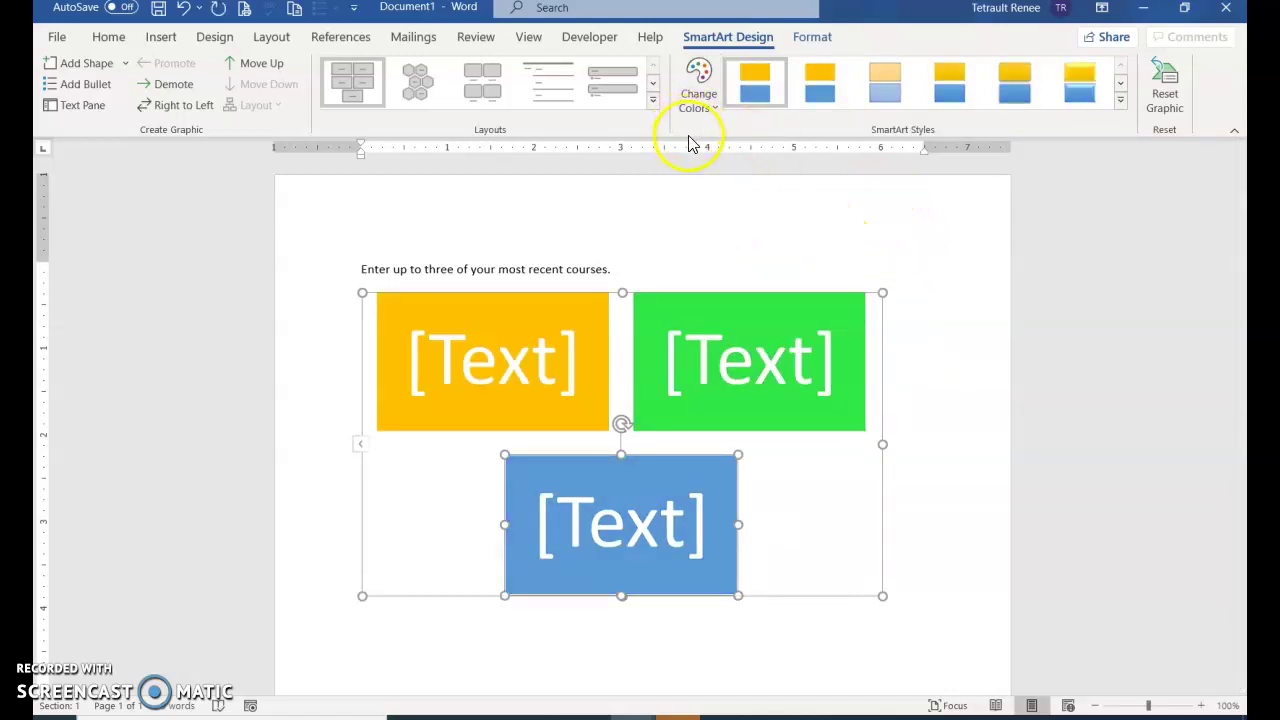
# Give all three SmartArt boxes a black outline with a weight of 2¼ pt.
pyautogui.click(810, 36)
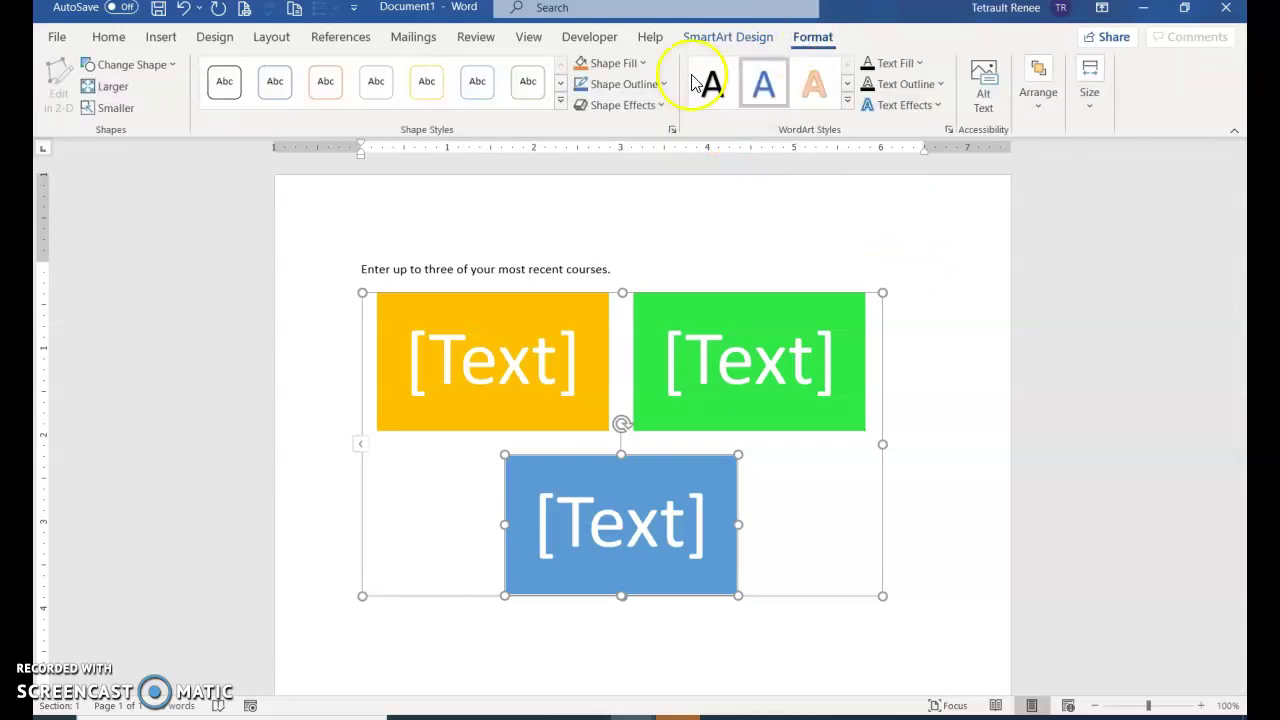
pyautogui.click(636, 84)
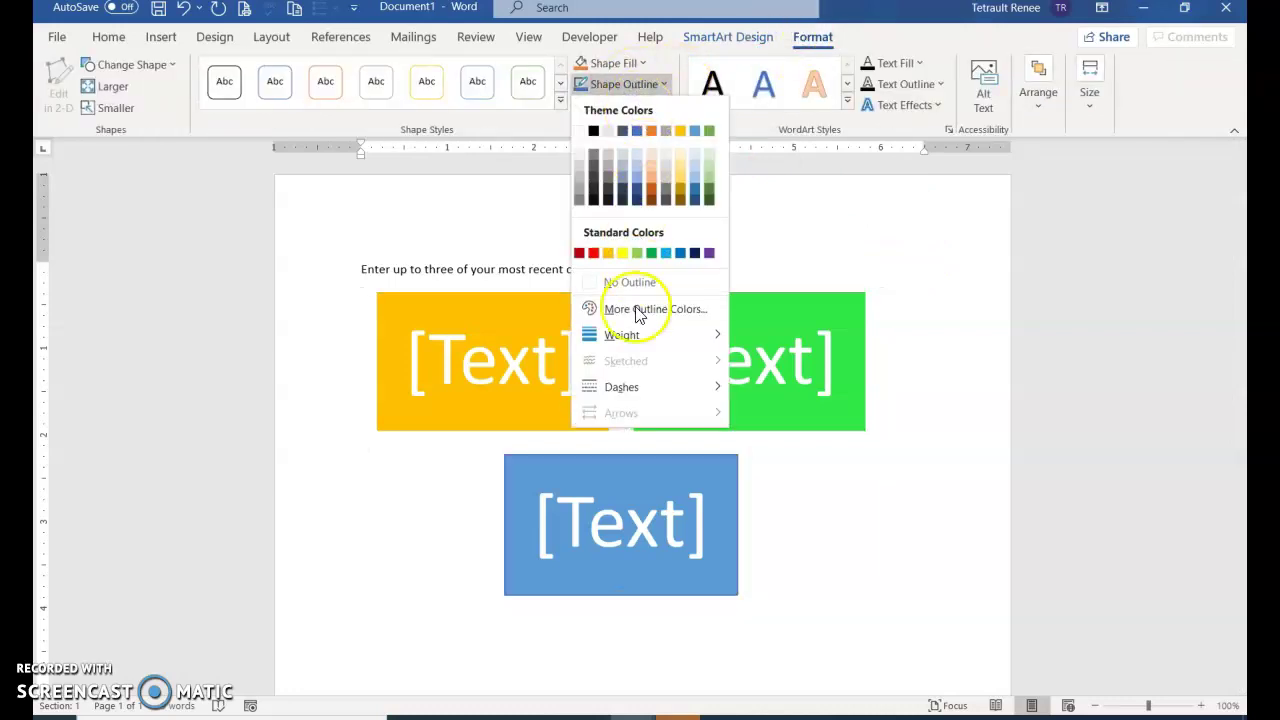
pyautogui.moveTo(630, 336)
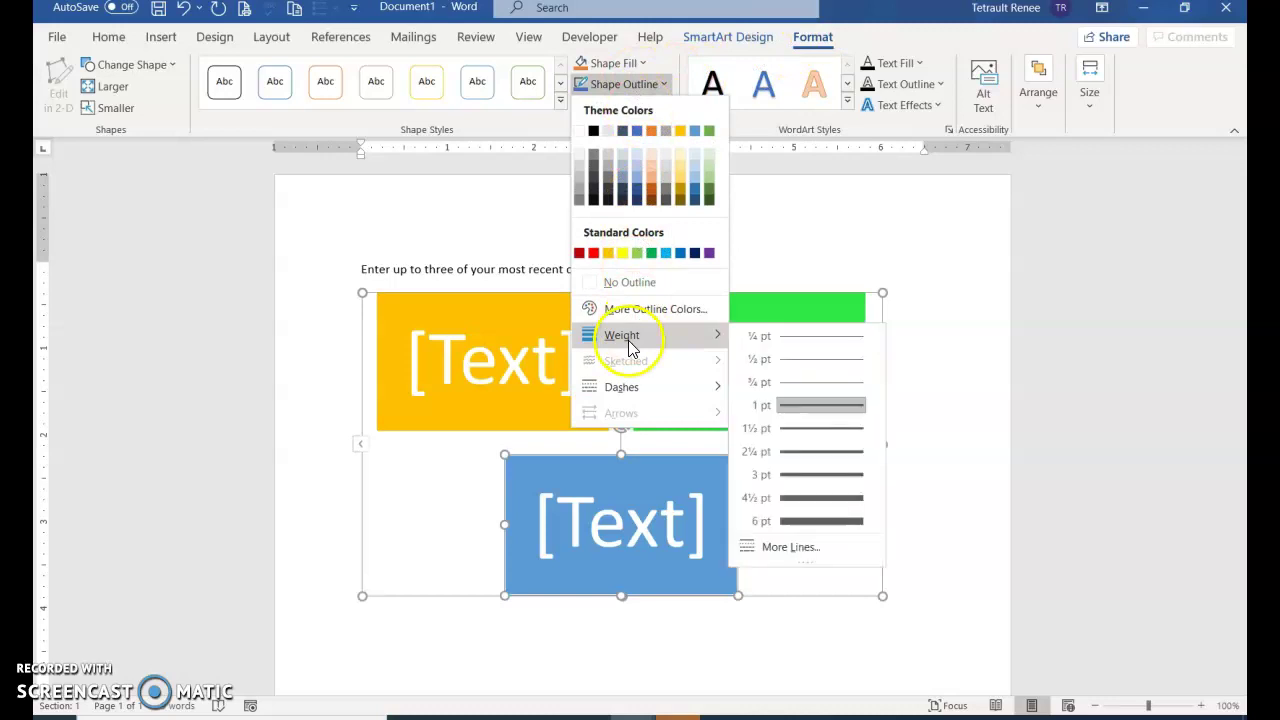
pyautogui.click(792, 449)
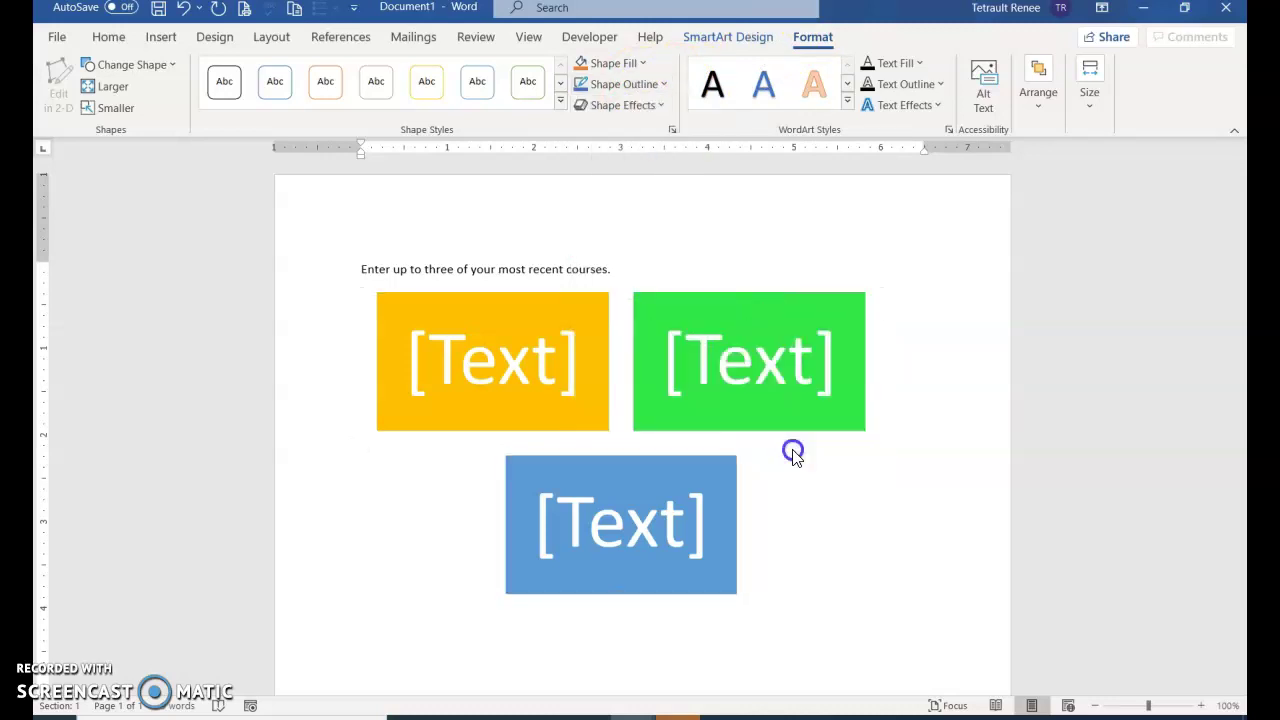
pyautogui.click(465, 418)
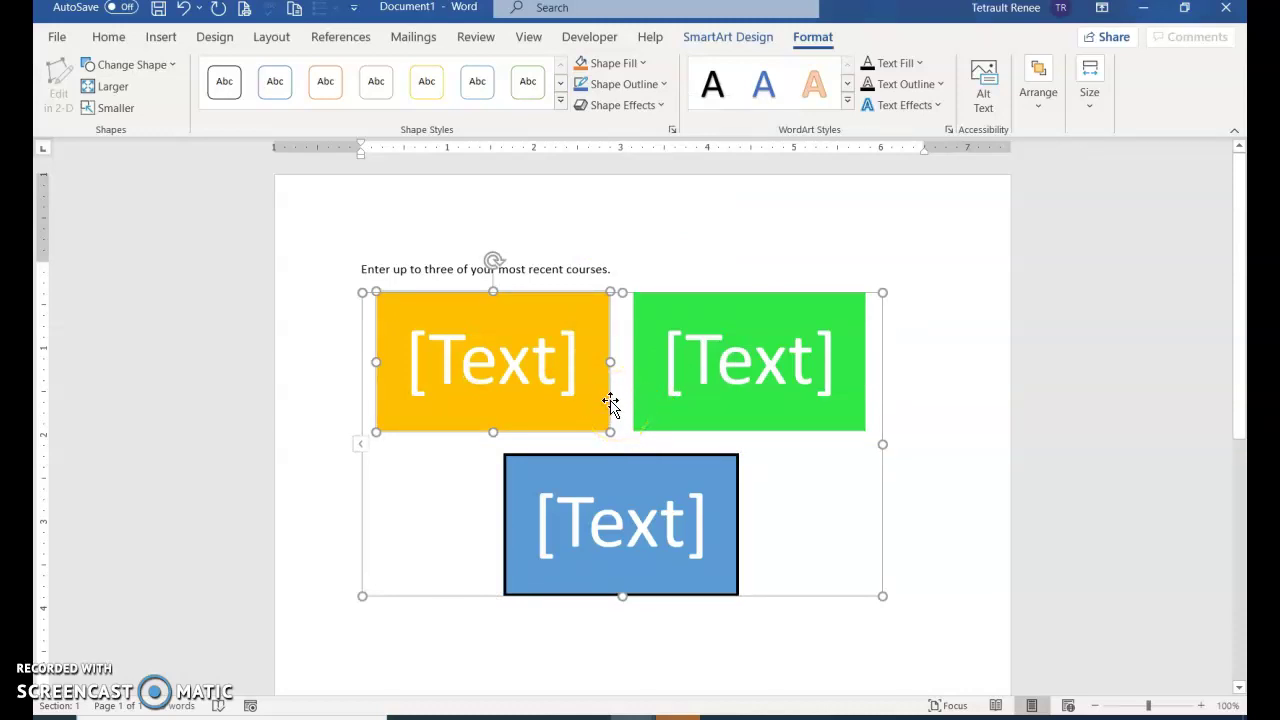
pyautogui.click(671, 387)
pyautogui.click(686, 423)
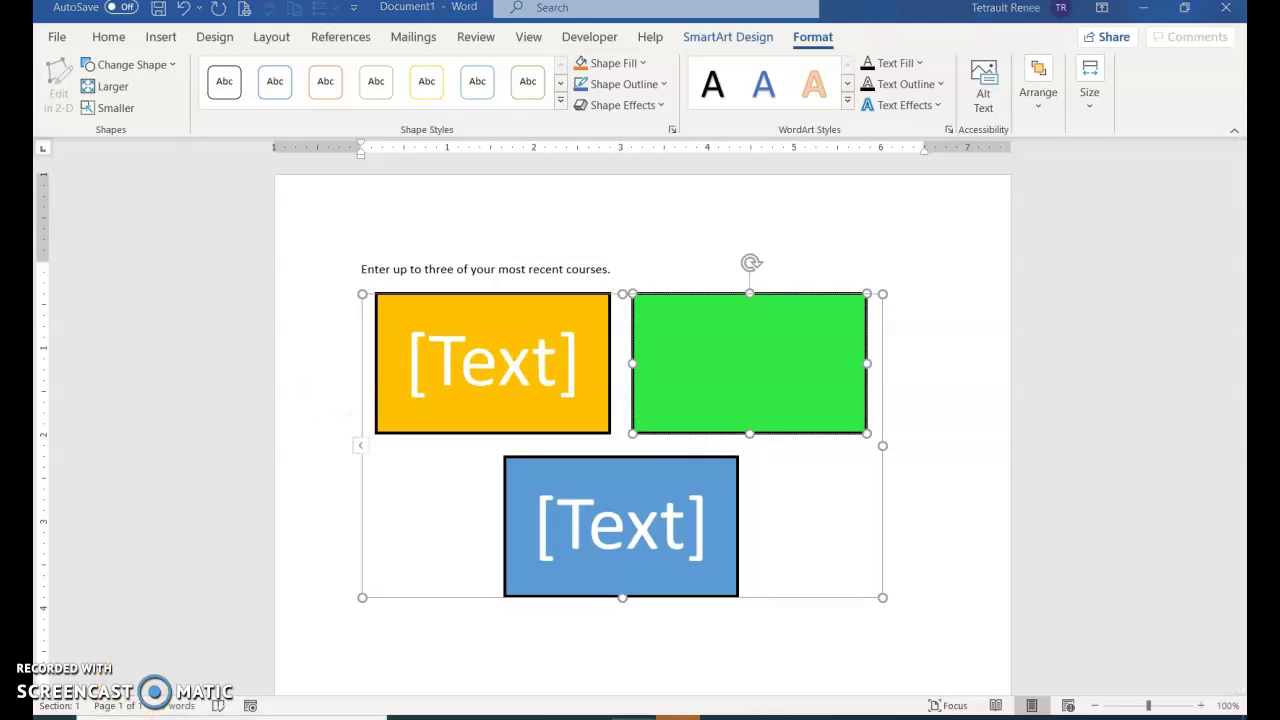
# Save the instruction line and SmartArt graphic together to the Quick Part Gallery as a building block named Course List.
pyautogui.click(493, 269)
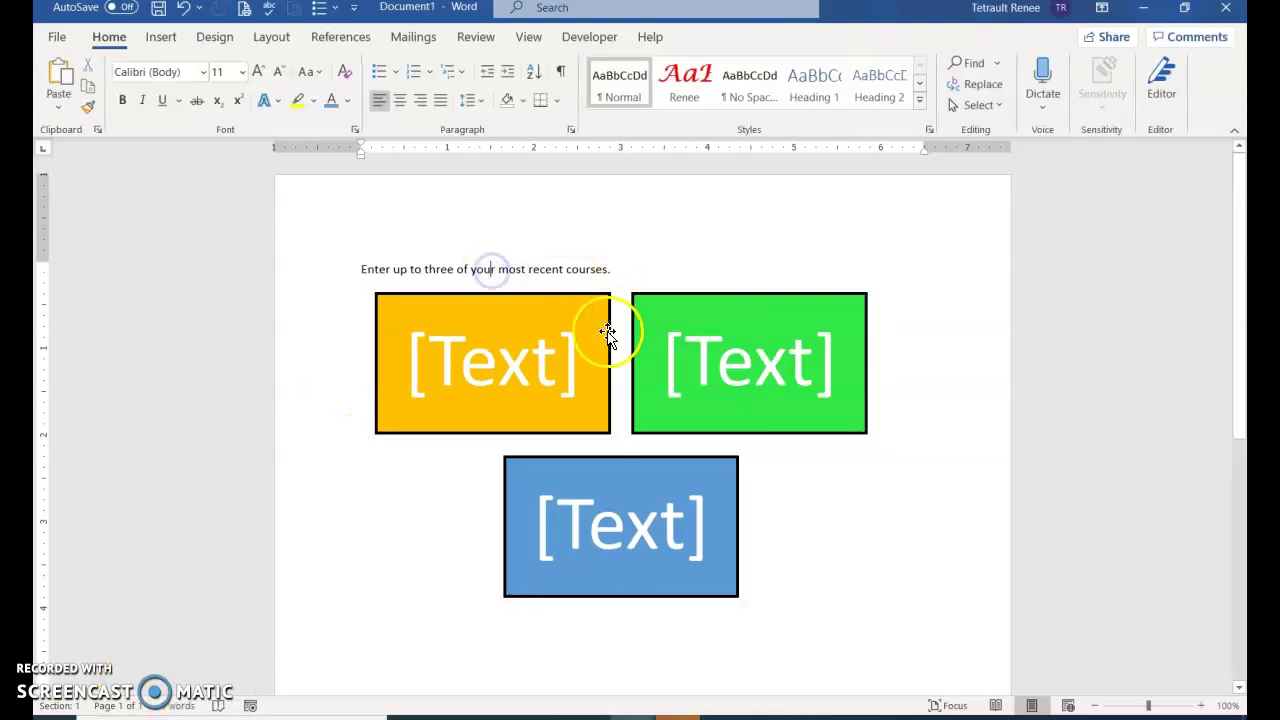
pyautogui.hotkey('ctrl', 'a')
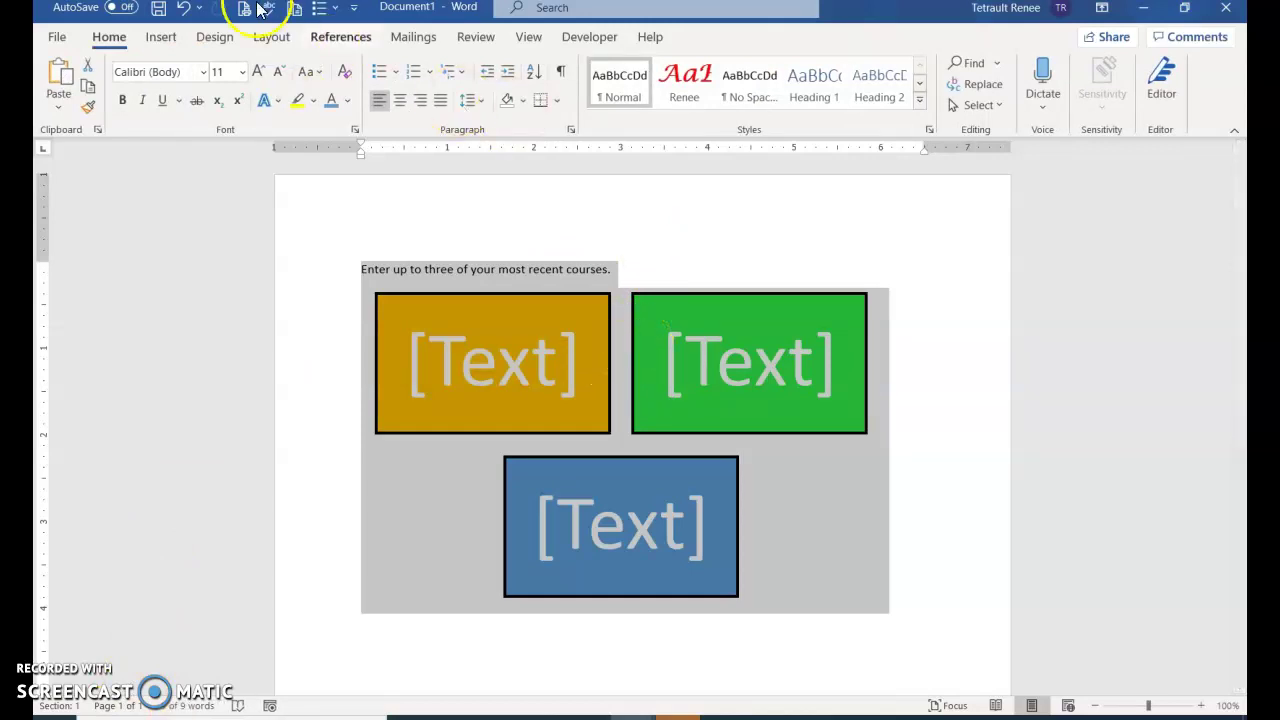
pyautogui.click(160, 37)
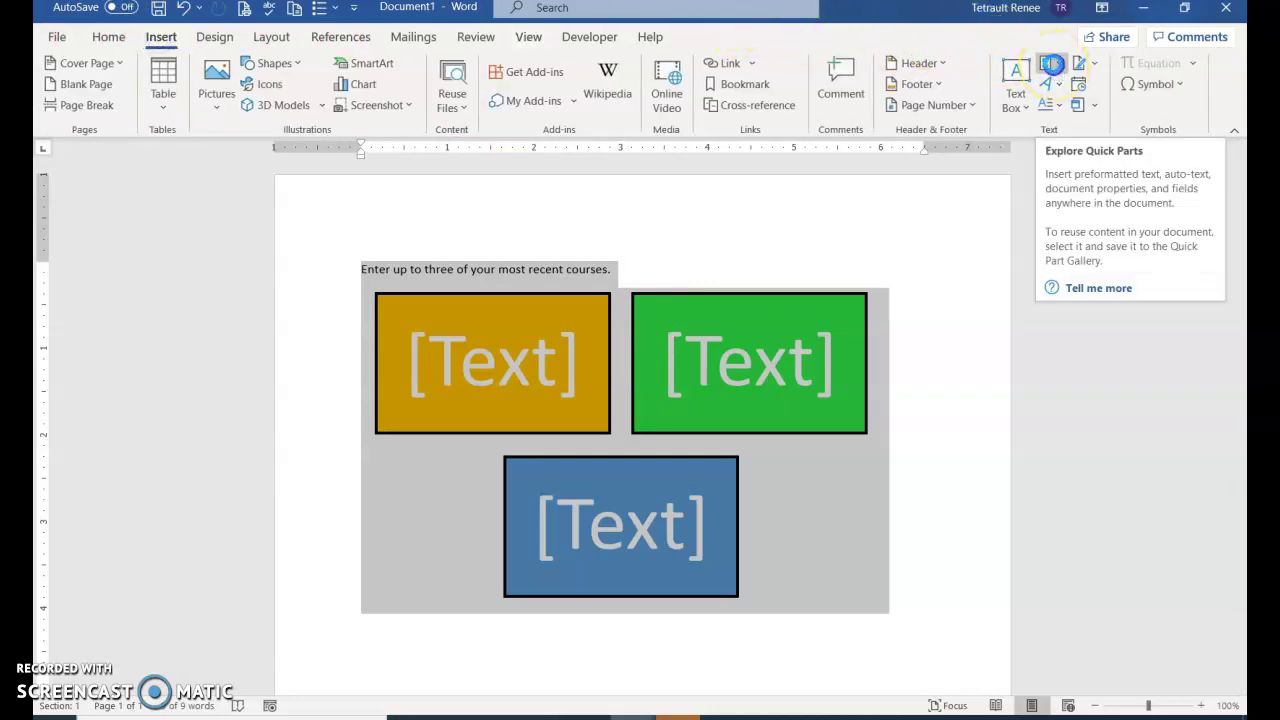
pyautogui.click(1051, 64)
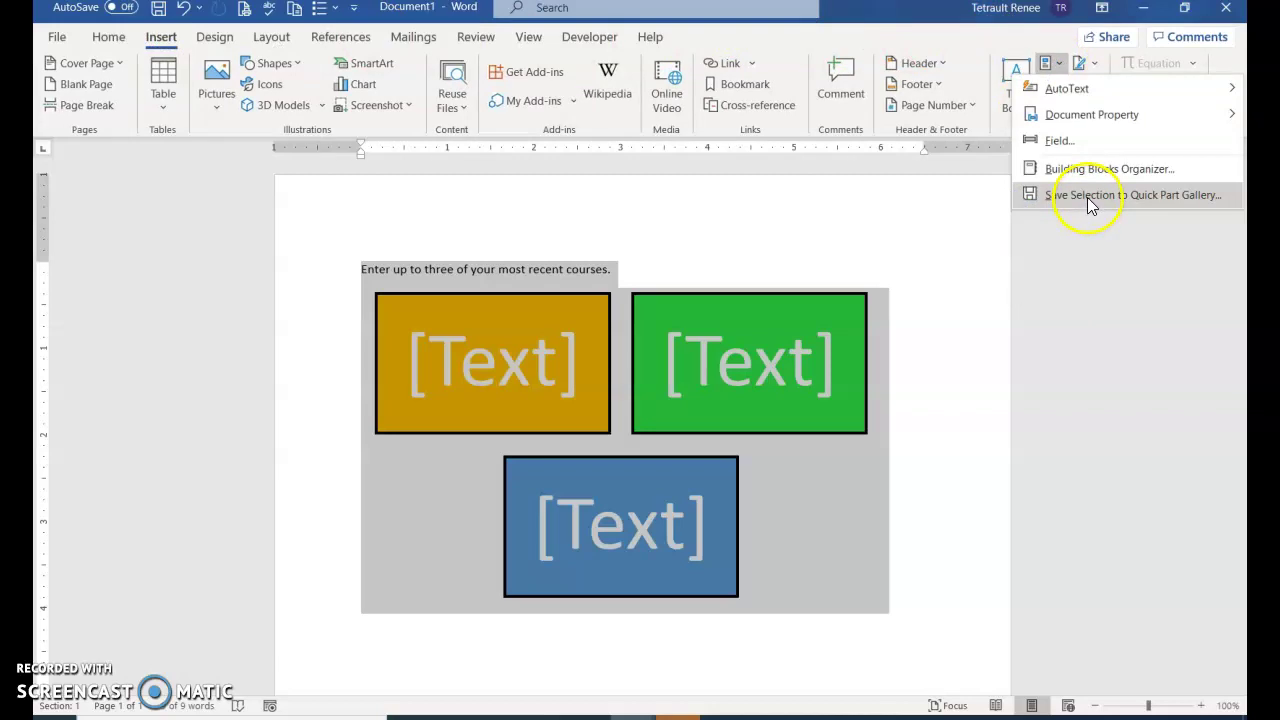
pyautogui.click(1089, 196)
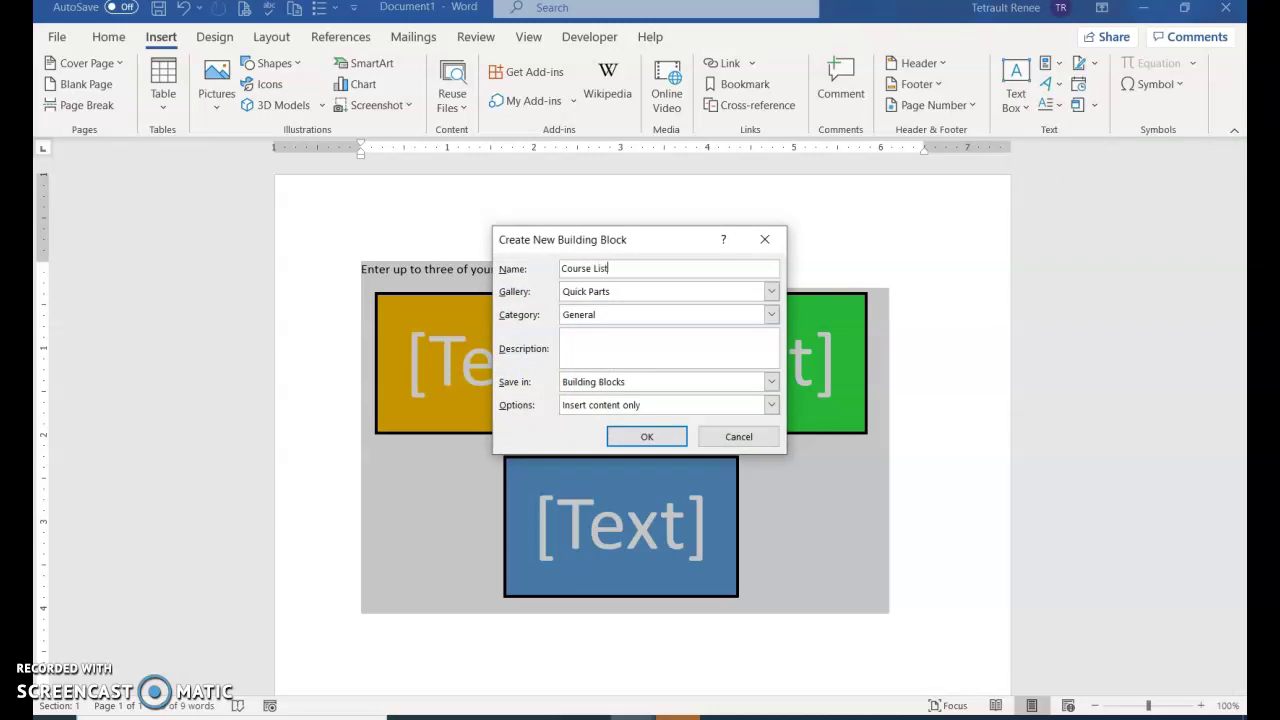
pyautogui.click(640, 437)
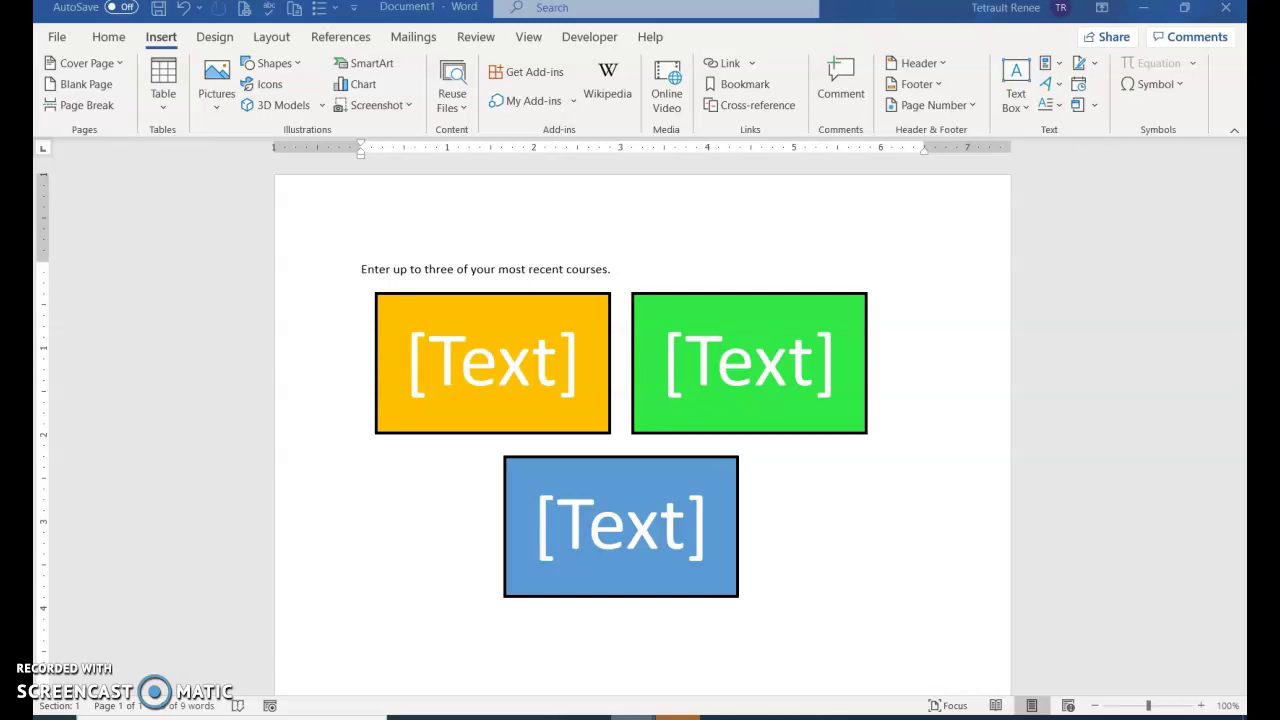
# Switch back to the course request form, place the cursor in the cell below Past Courses, and turn off Design Mode.
pyautogui.click(771, 670)
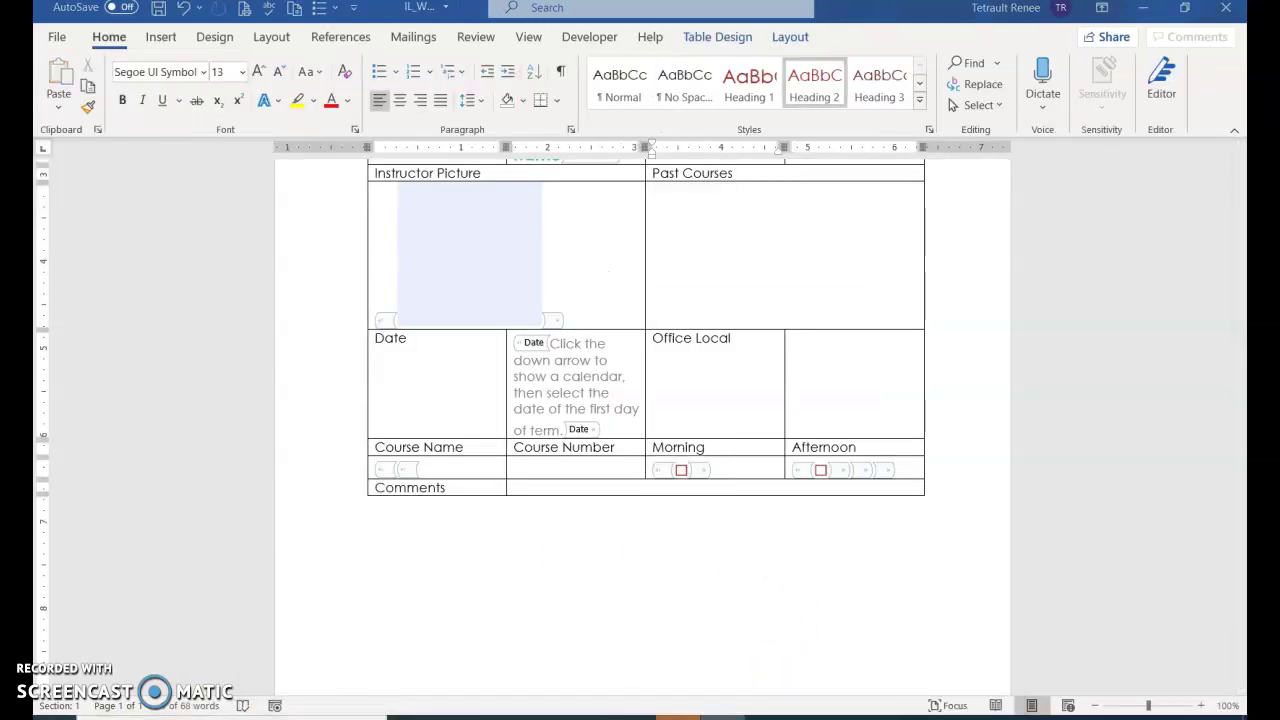
pyautogui.click(714, 209)
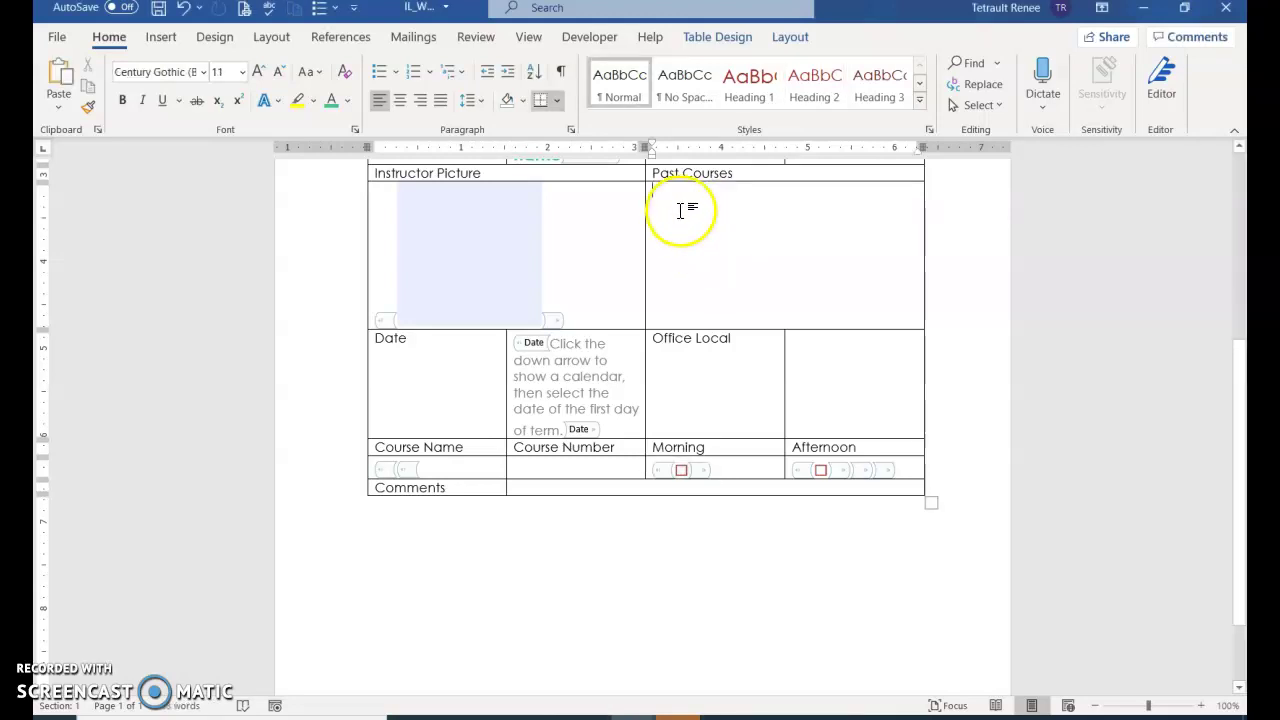
pyautogui.click(589, 38)
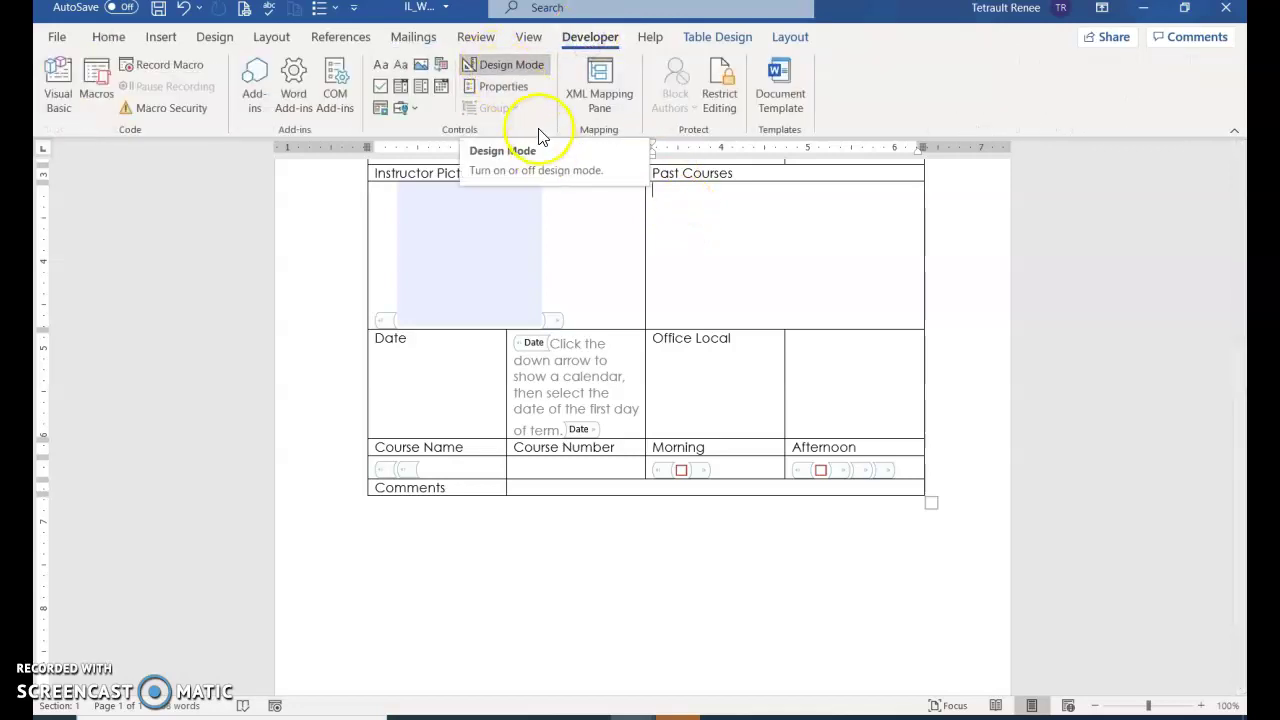
pyautogui.click(514, 72)
pyautogui.scroll(2, 765, 330)
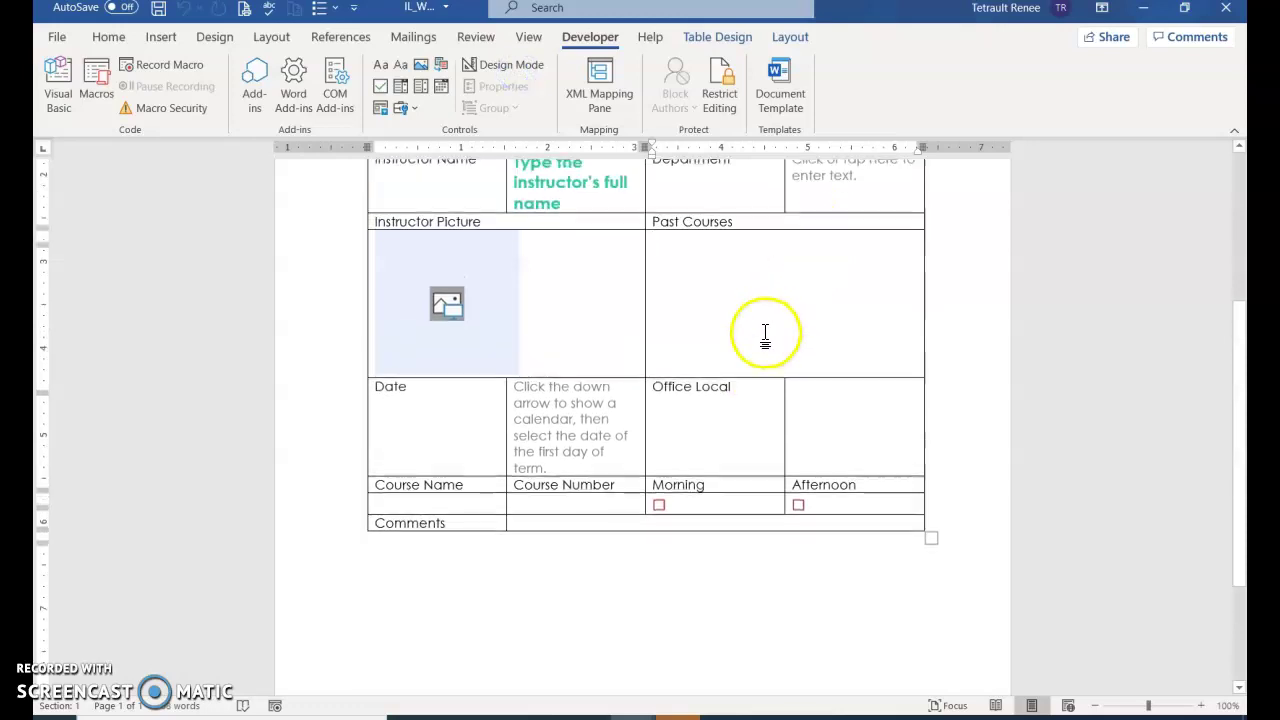
# Insert the Course List building block from Quick Parts into the cell below Past Courses.
pyautogui.click(160, 37)
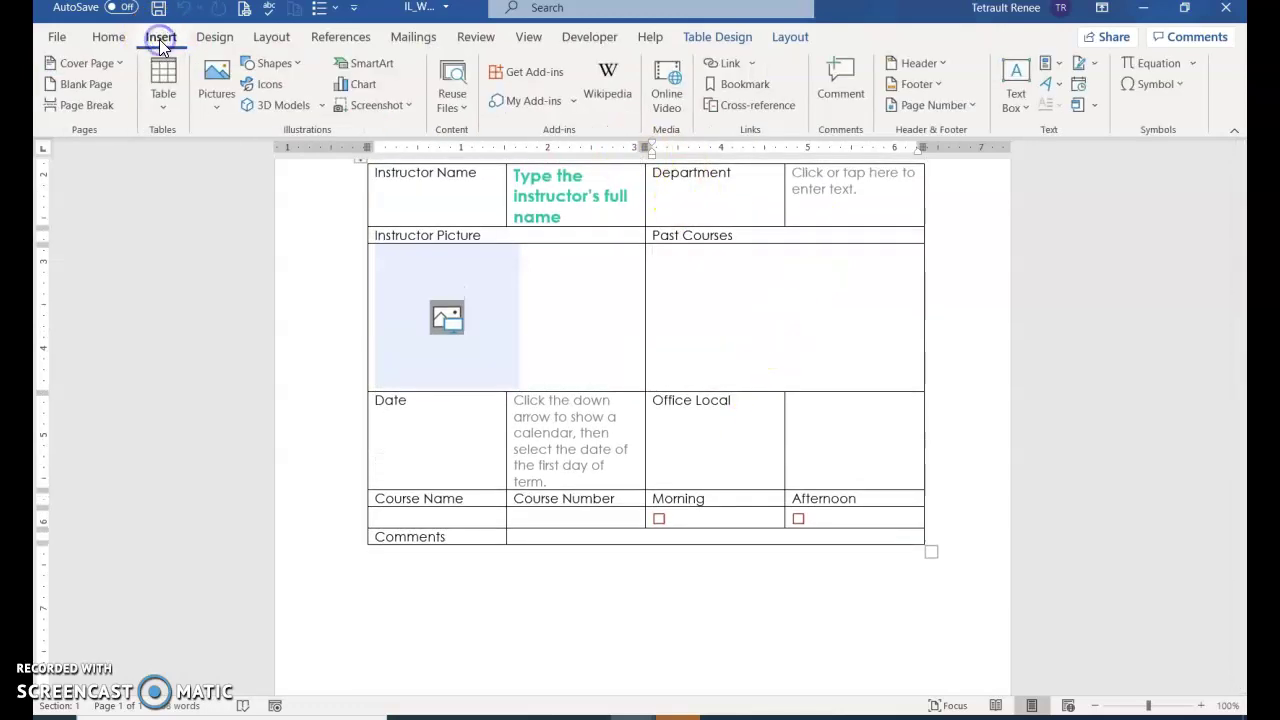
pyautogui.click(1058, 66)
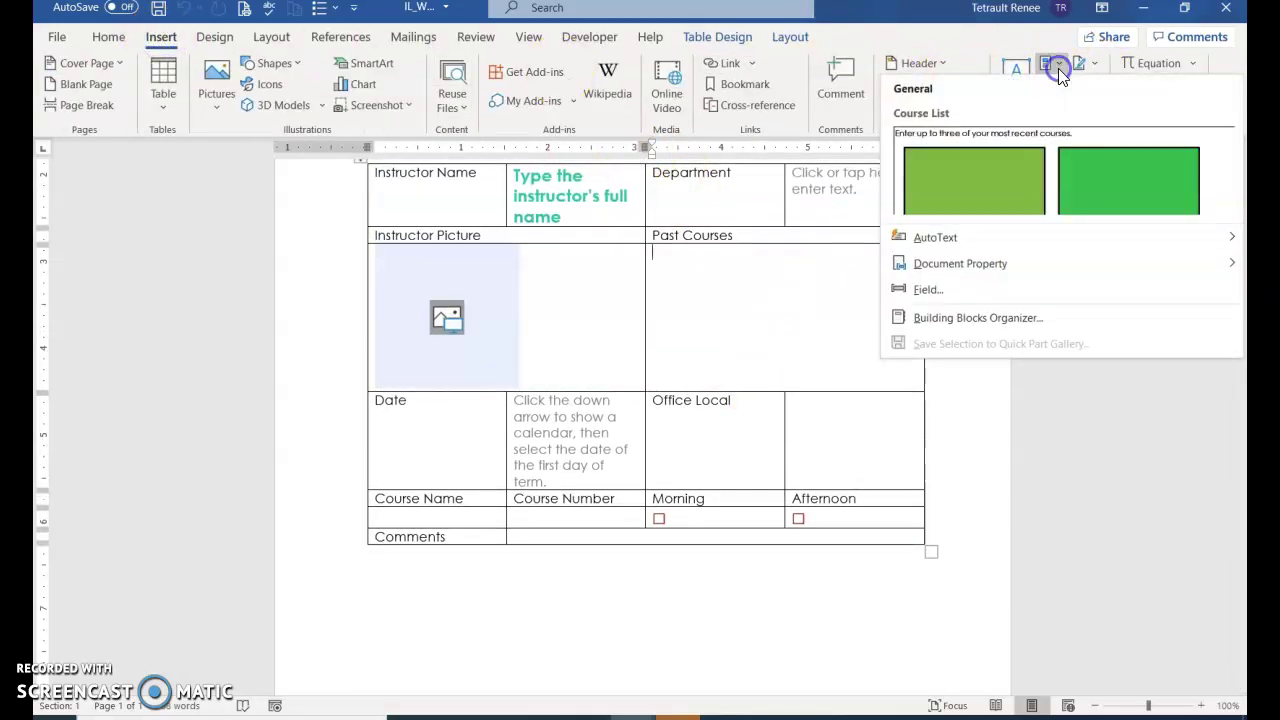
pyautogui.click(973, 163)
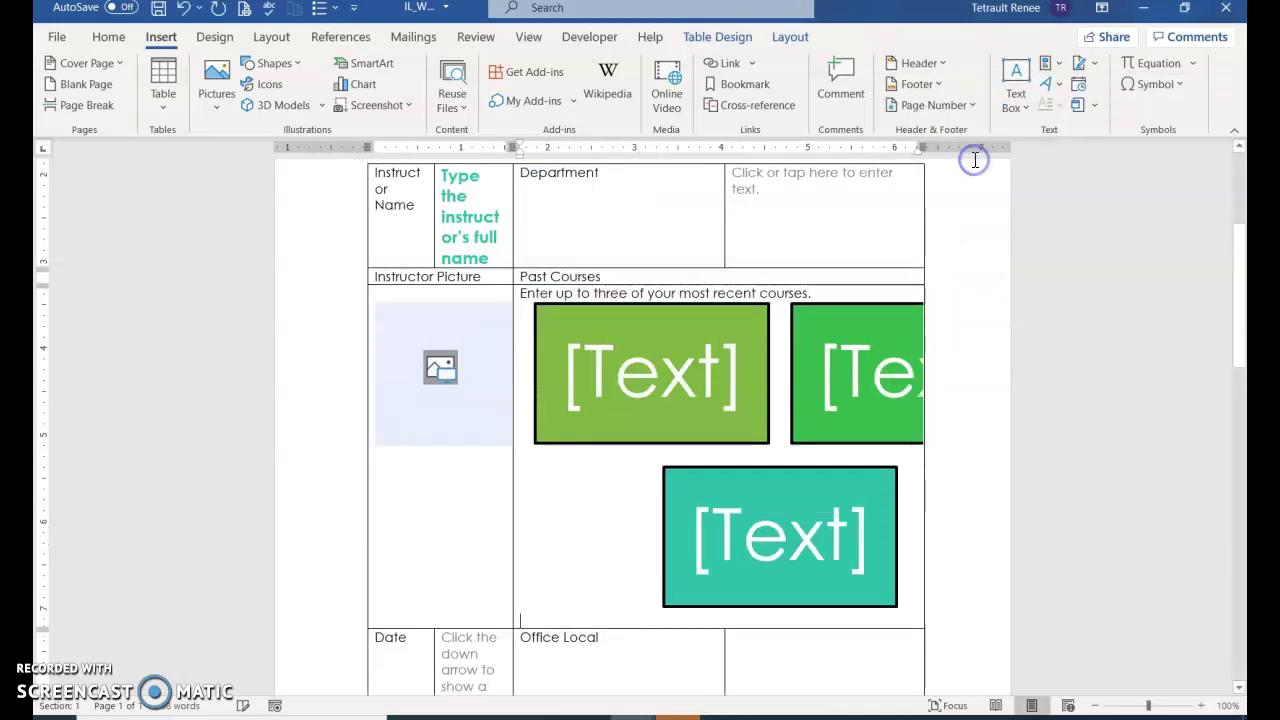
# Set the whole SmartArt graphic's height to 1.3 inches and reduce its width to fit the Past Courses cell.
pyautogui.click(643, 413)
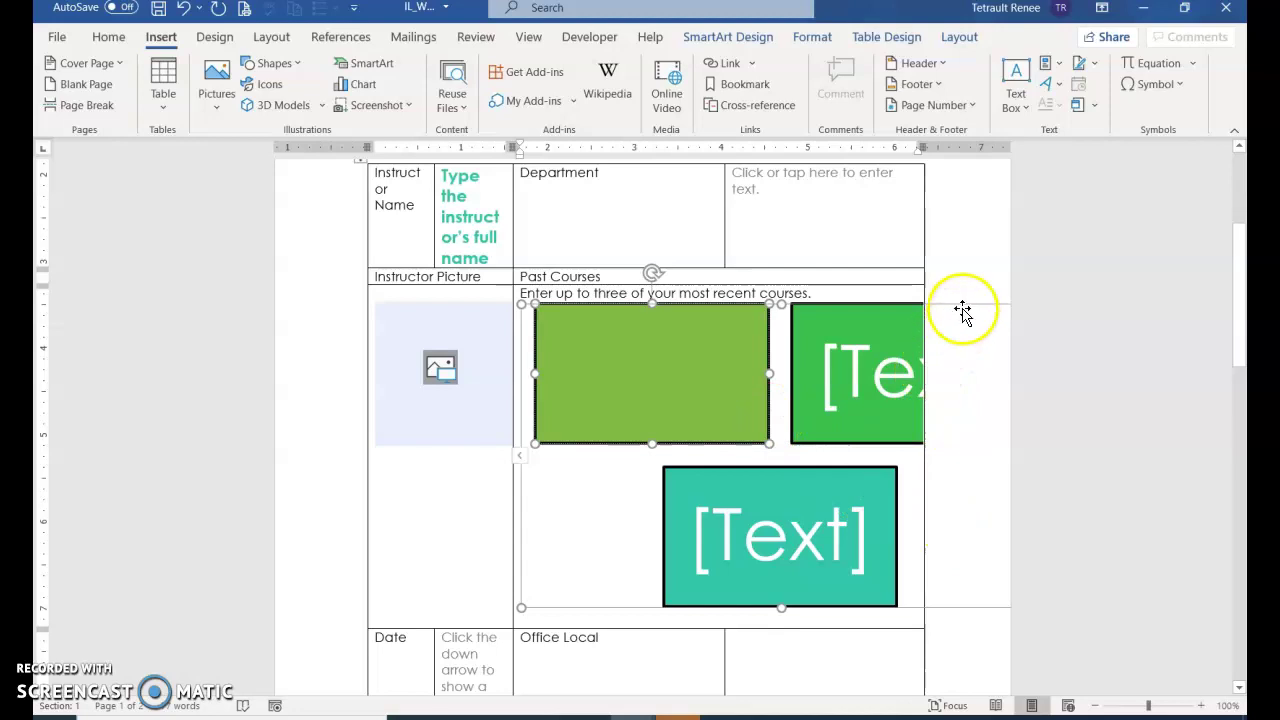
pyautogui.click(962, 310)
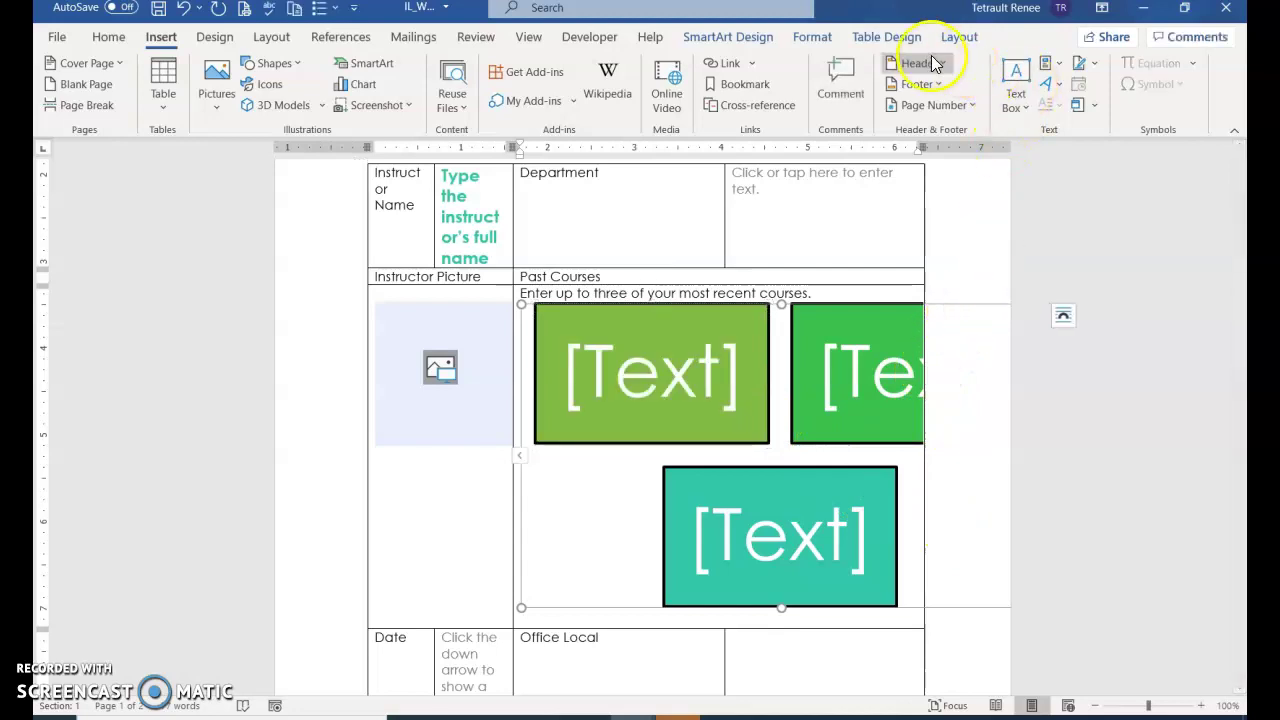
pyautogui.click(812, 40)
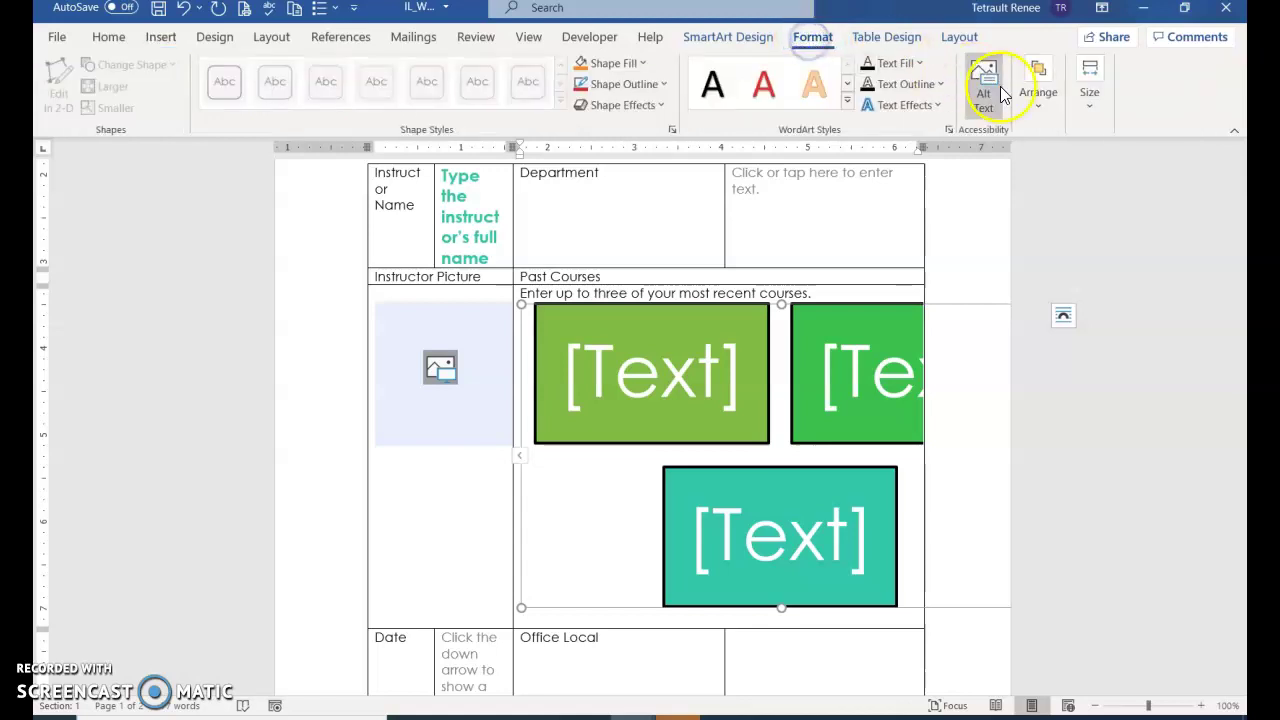
pyautogui.click(1090, 97)
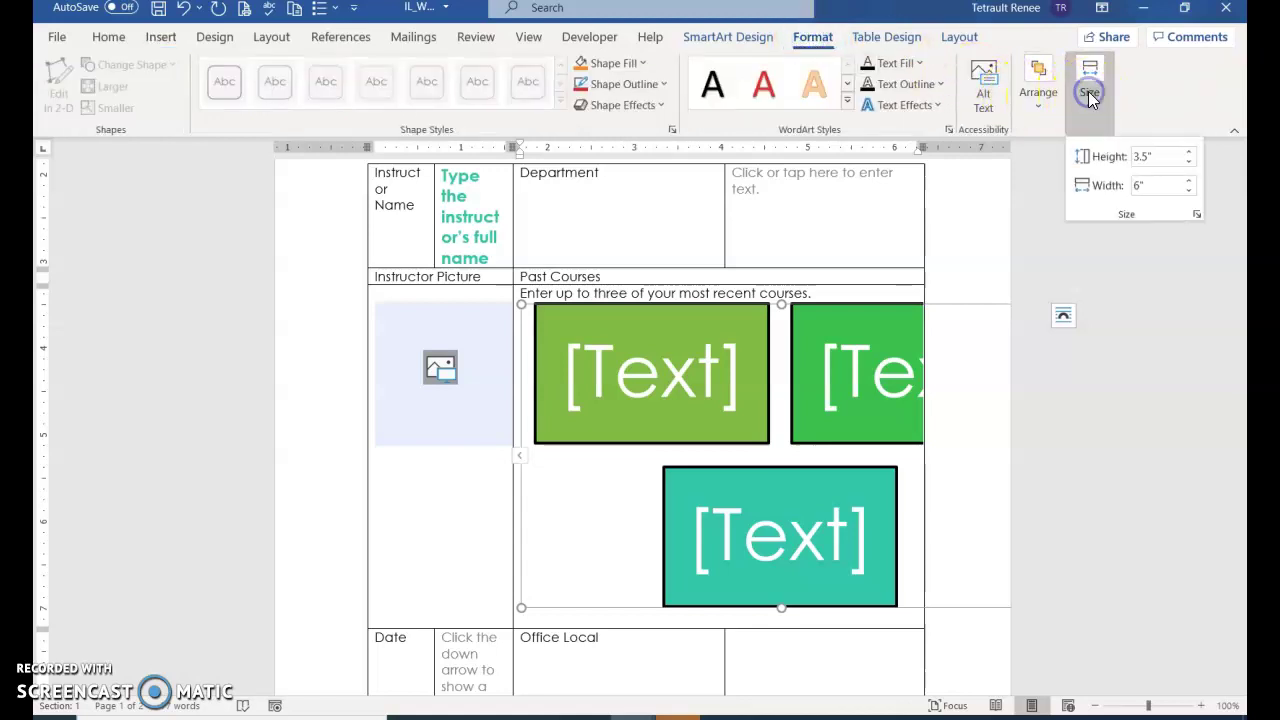
pyautogui.click(1163, 157)
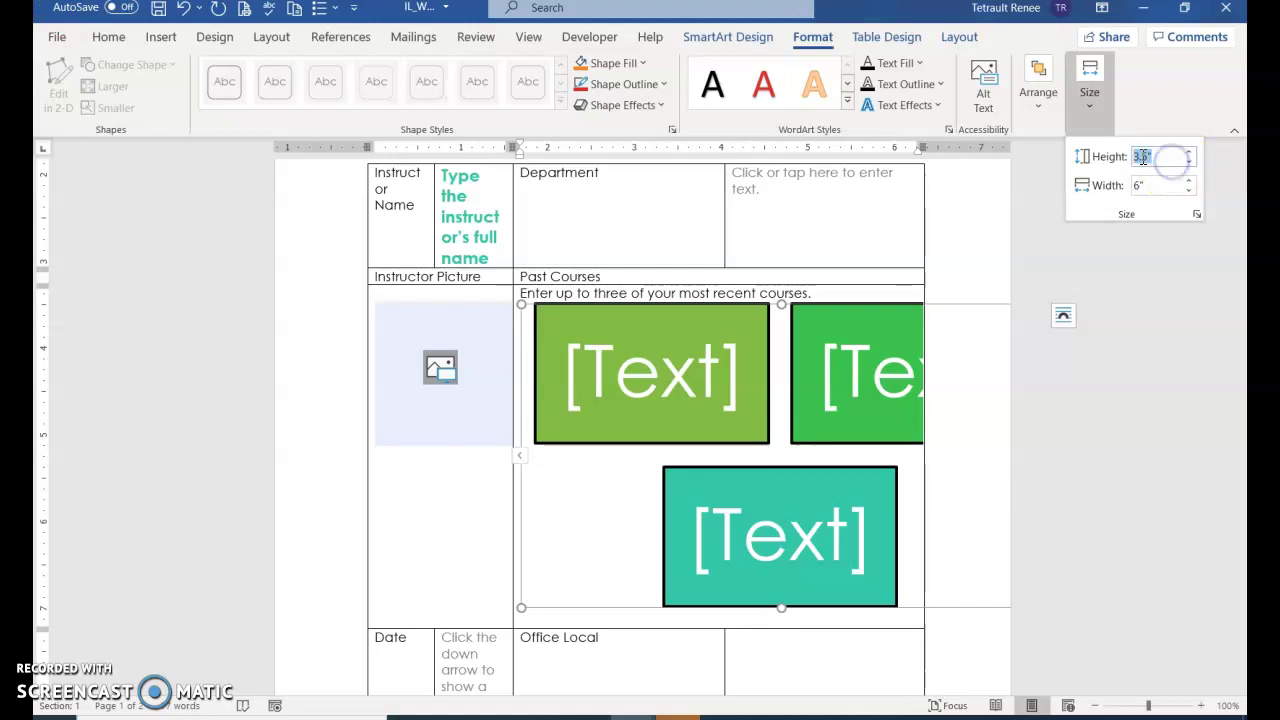
pyautogui.write('1.3')
pyautogui.press('Tab')
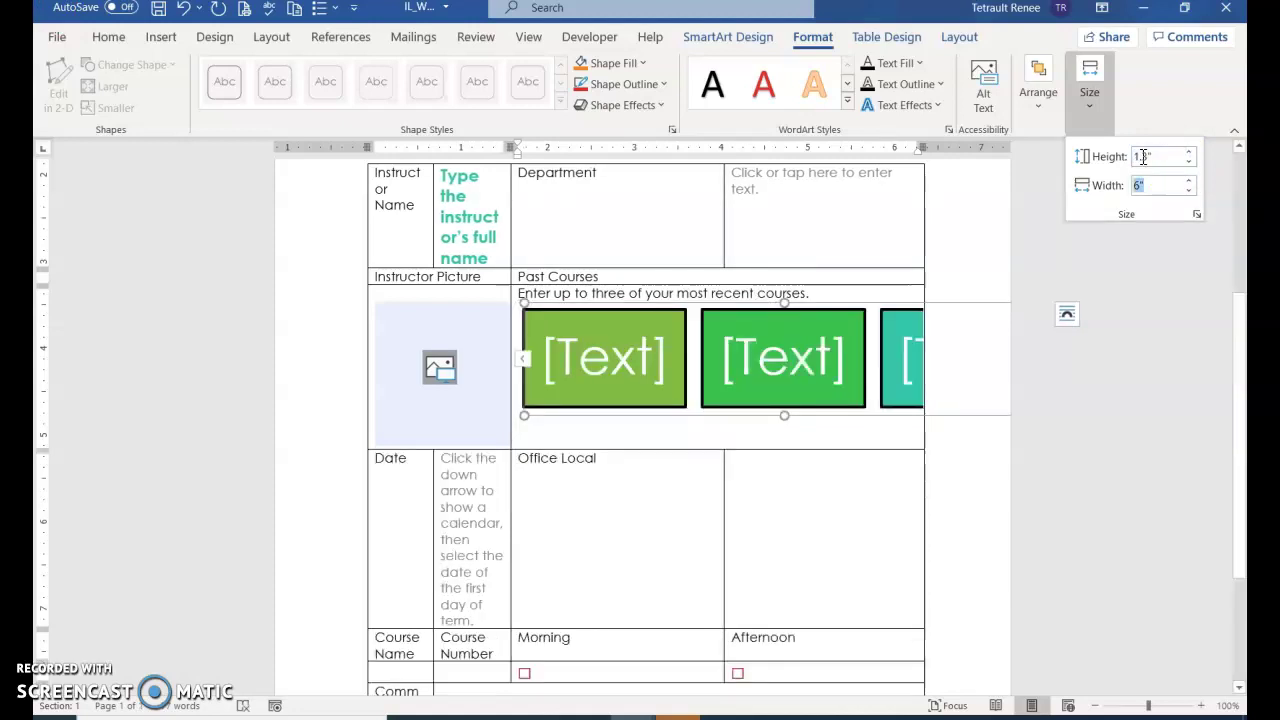
pyautogui.press('Return')
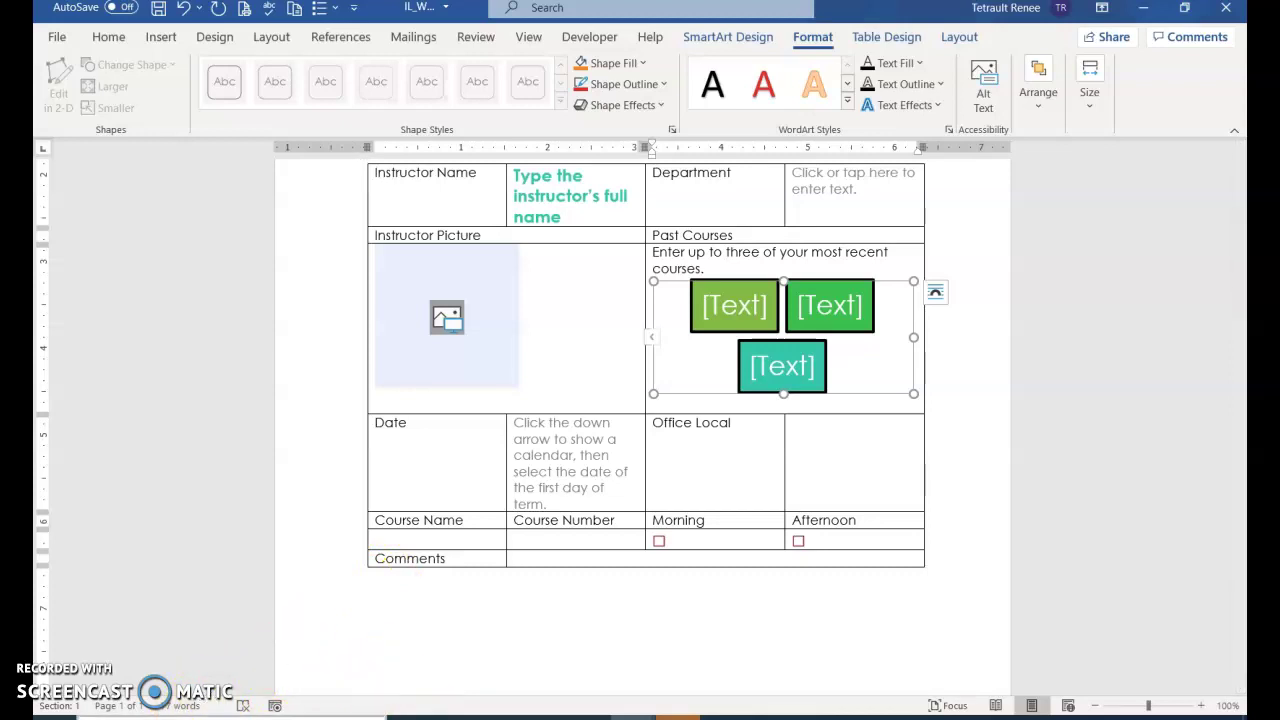
# Insert a Combo Box content control in the cell below Course Name and title it Course Name.
pyautogui.click(404, 540)
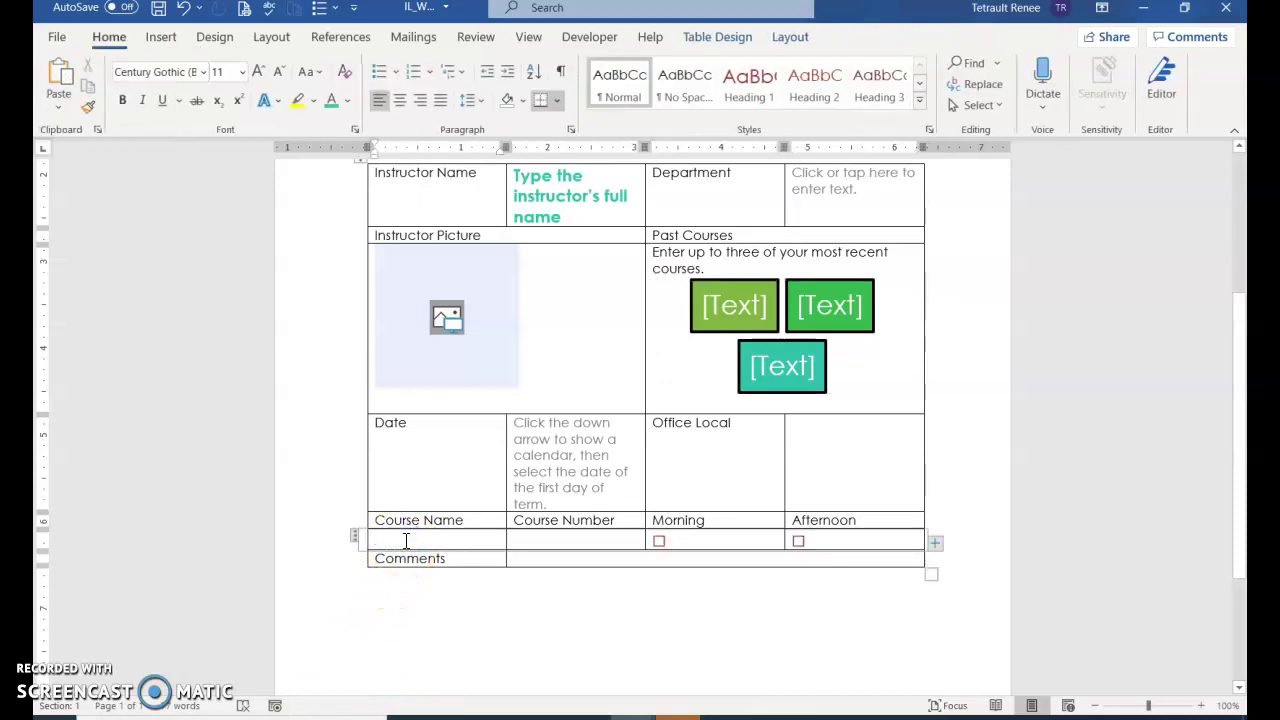
pyautogui.click(606, 42)
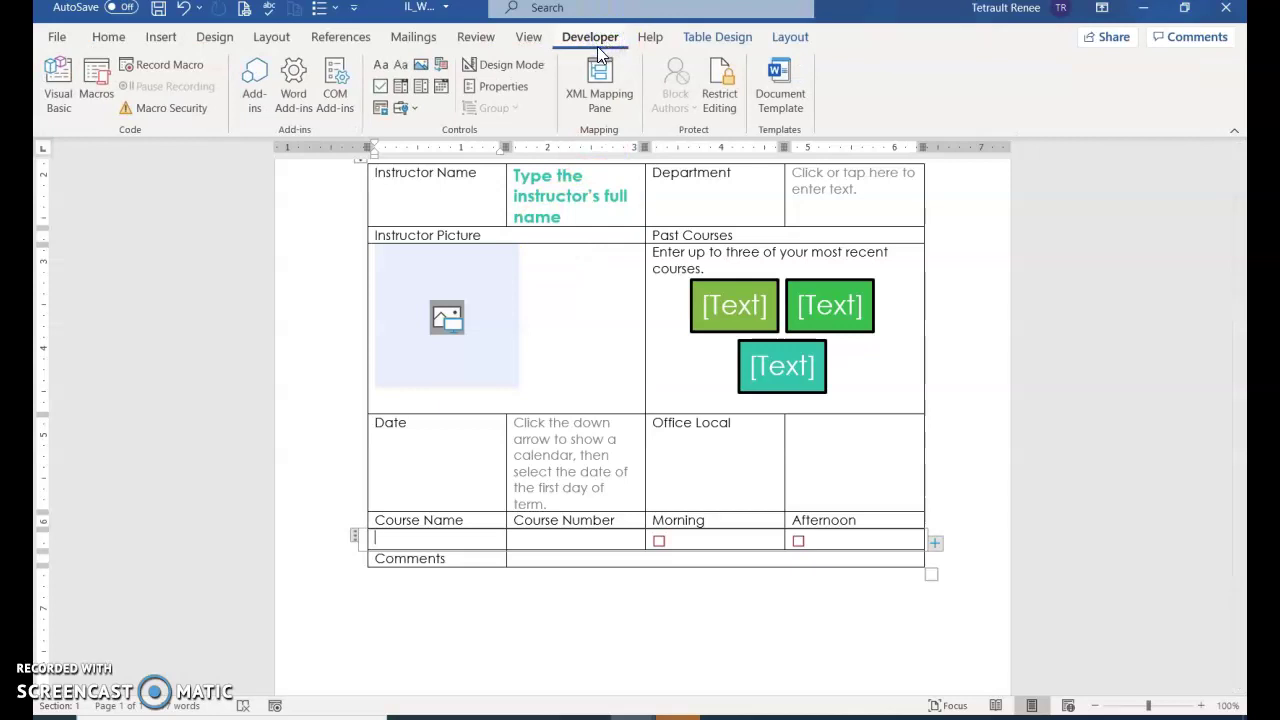
pyautogui.click(384, 108)
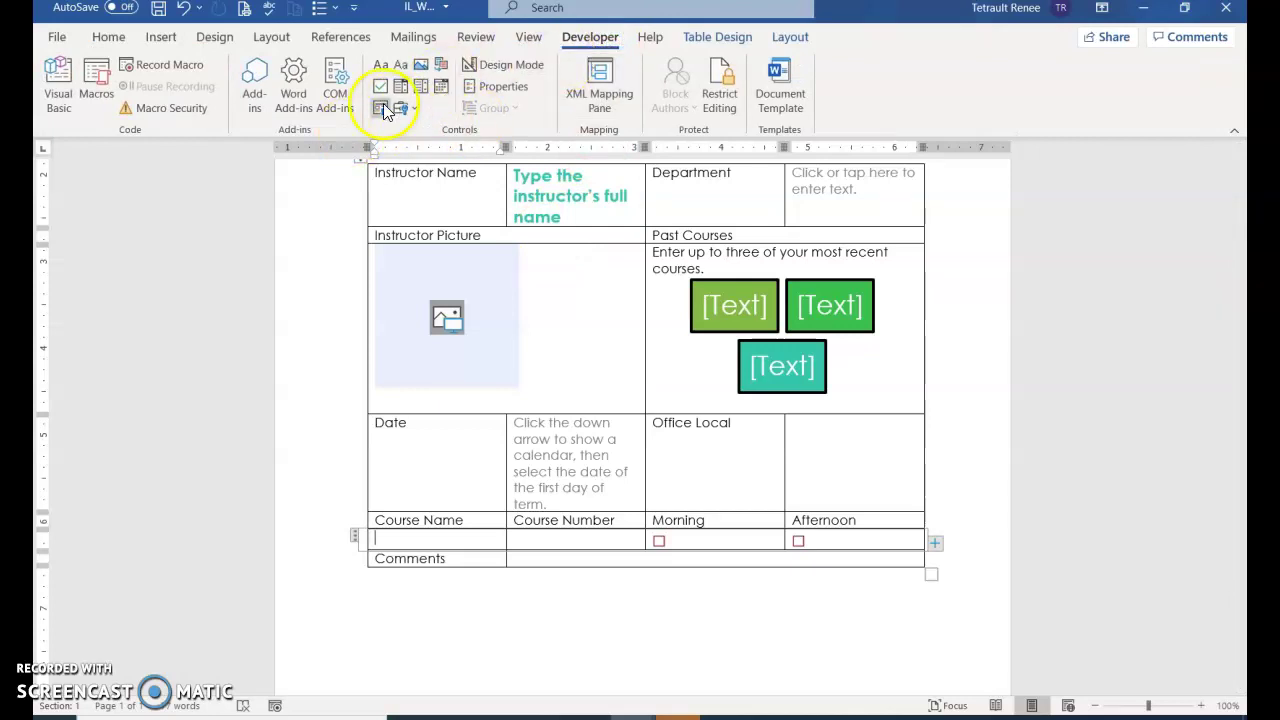
pyautogui.click(402, 88)
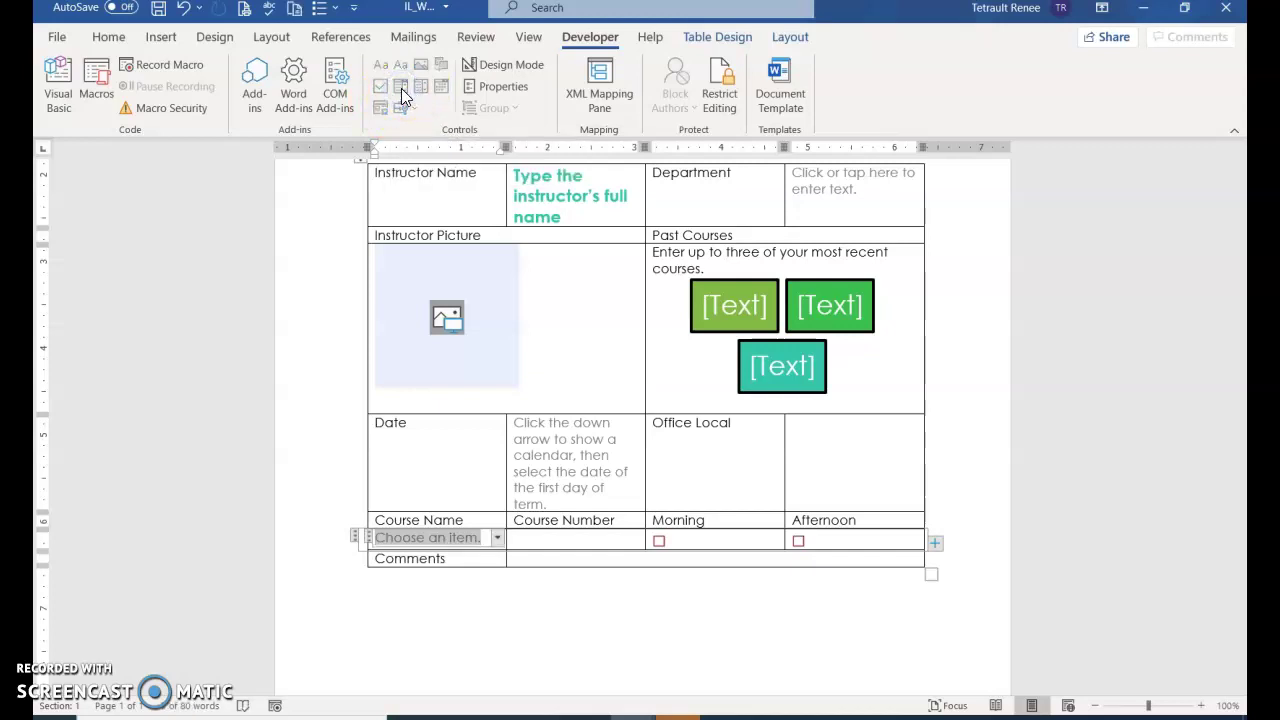
pyautogui.click(495, 86)
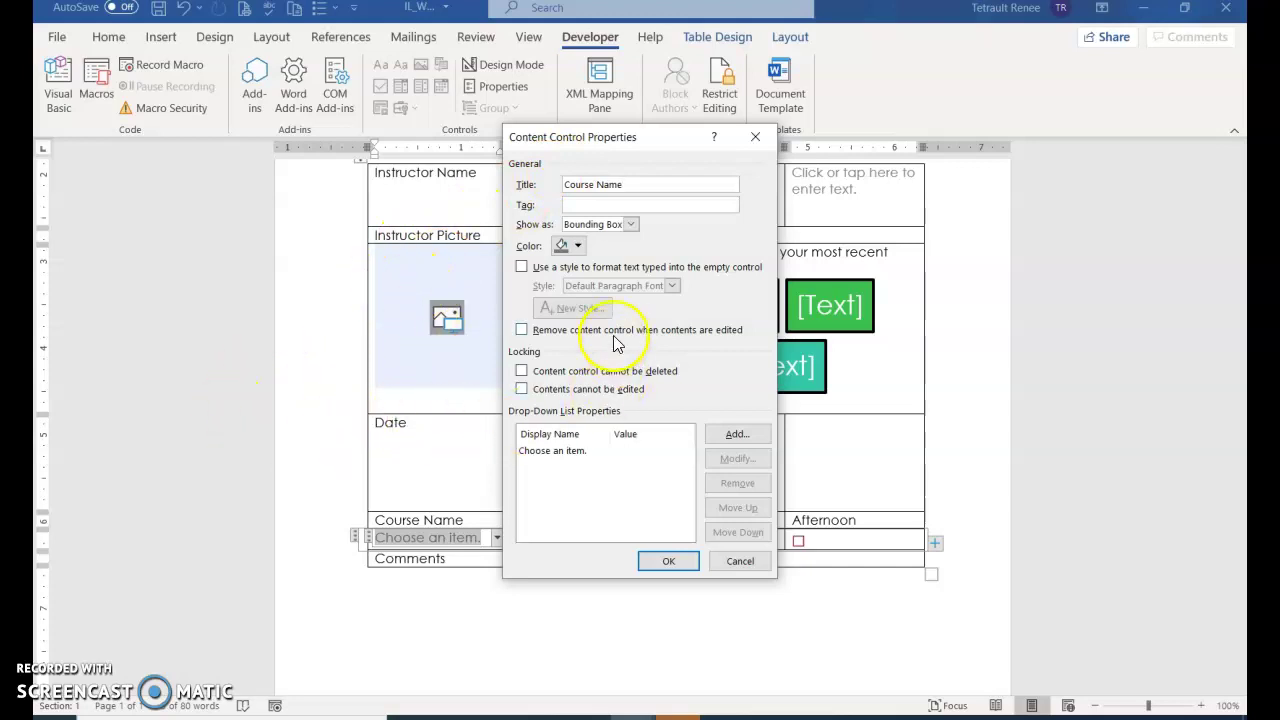
# Add the choices Blogging for Business, Networking, Social Media Marketing and Event Planning to the Course Name control, and check its list in the form.
pyautogui.click(738, 436)
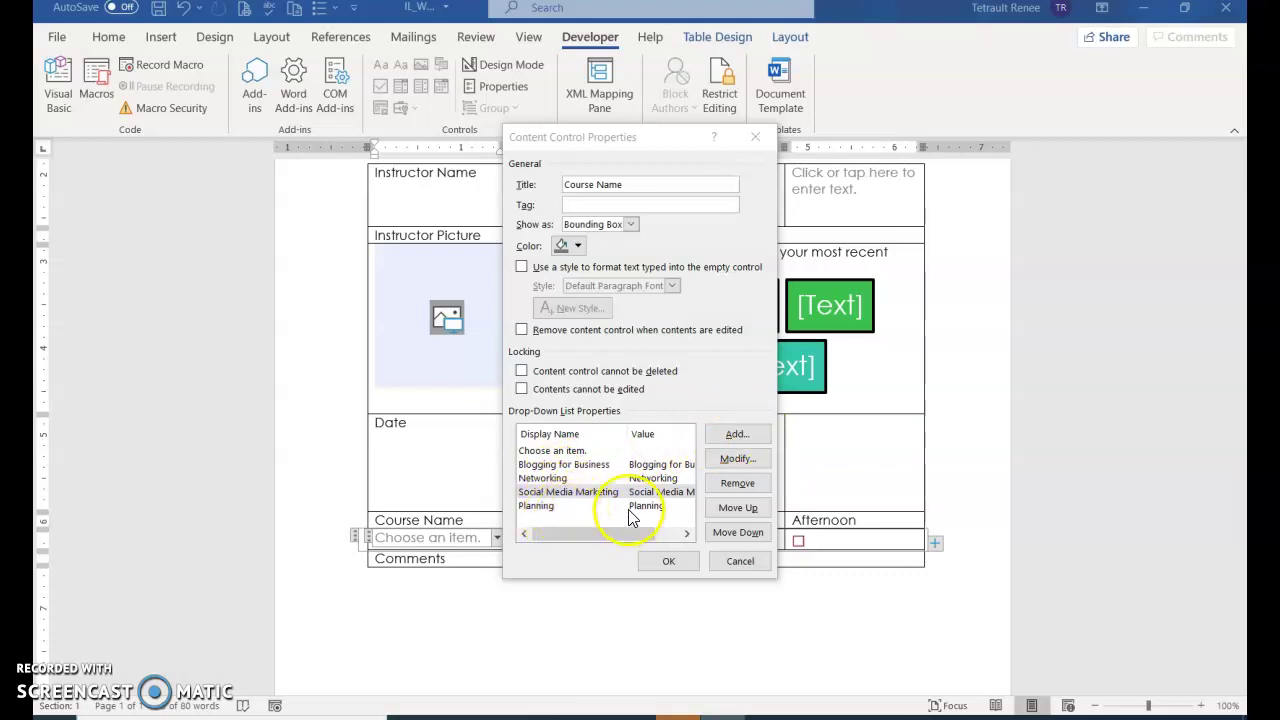
pyautogui.click(557, 507)
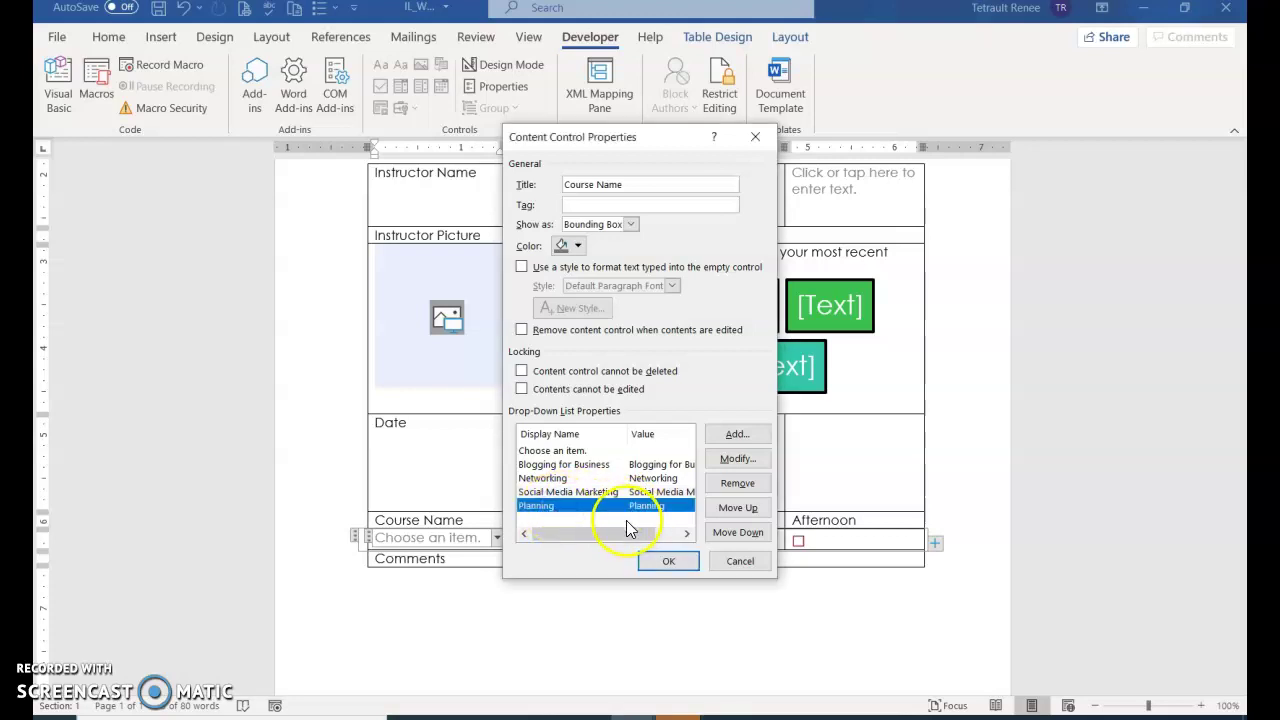
pyautogui.click(735, 460)
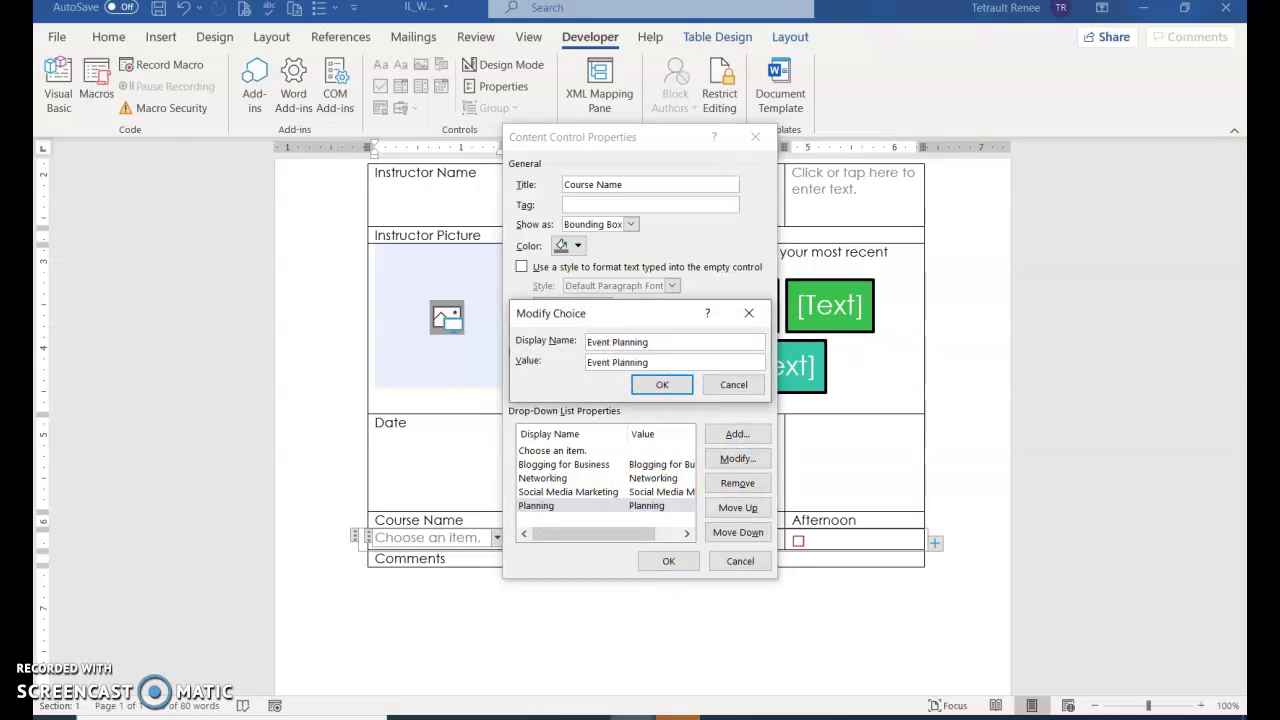
pyautogui.click(658, 385)
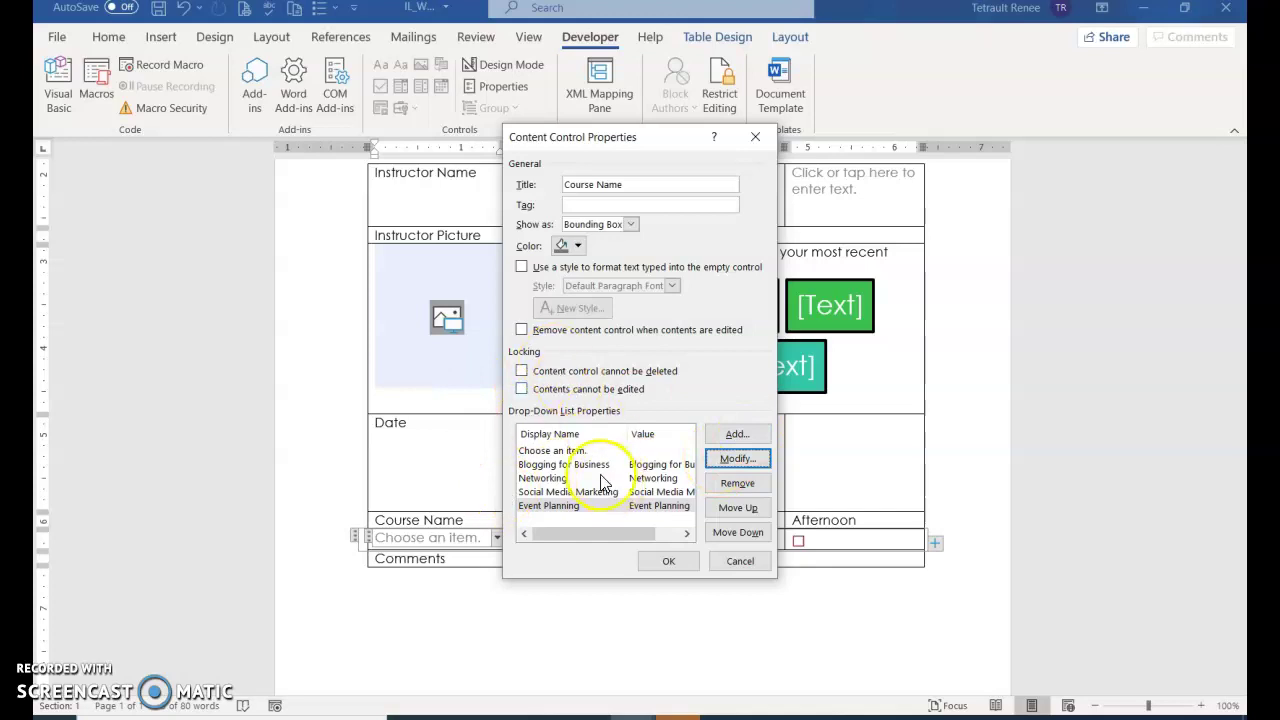
pyautogui.click(643, 564)
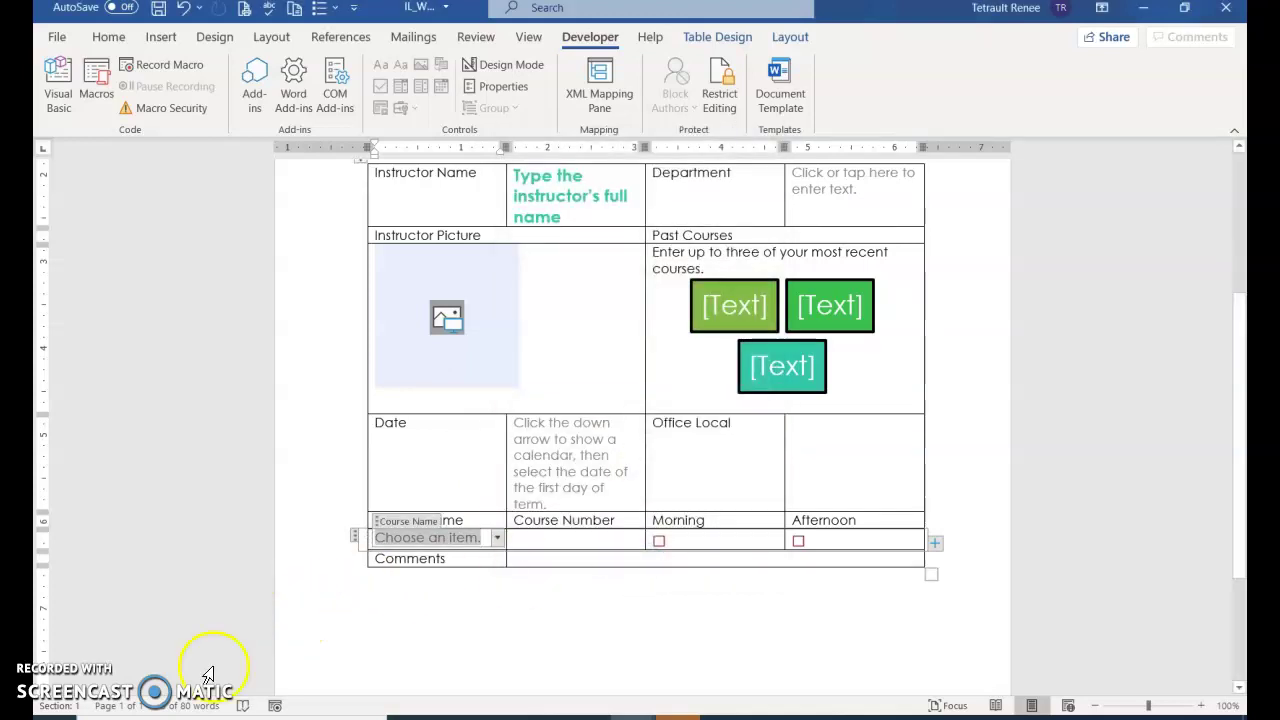
pyautogui.click(499, 539)
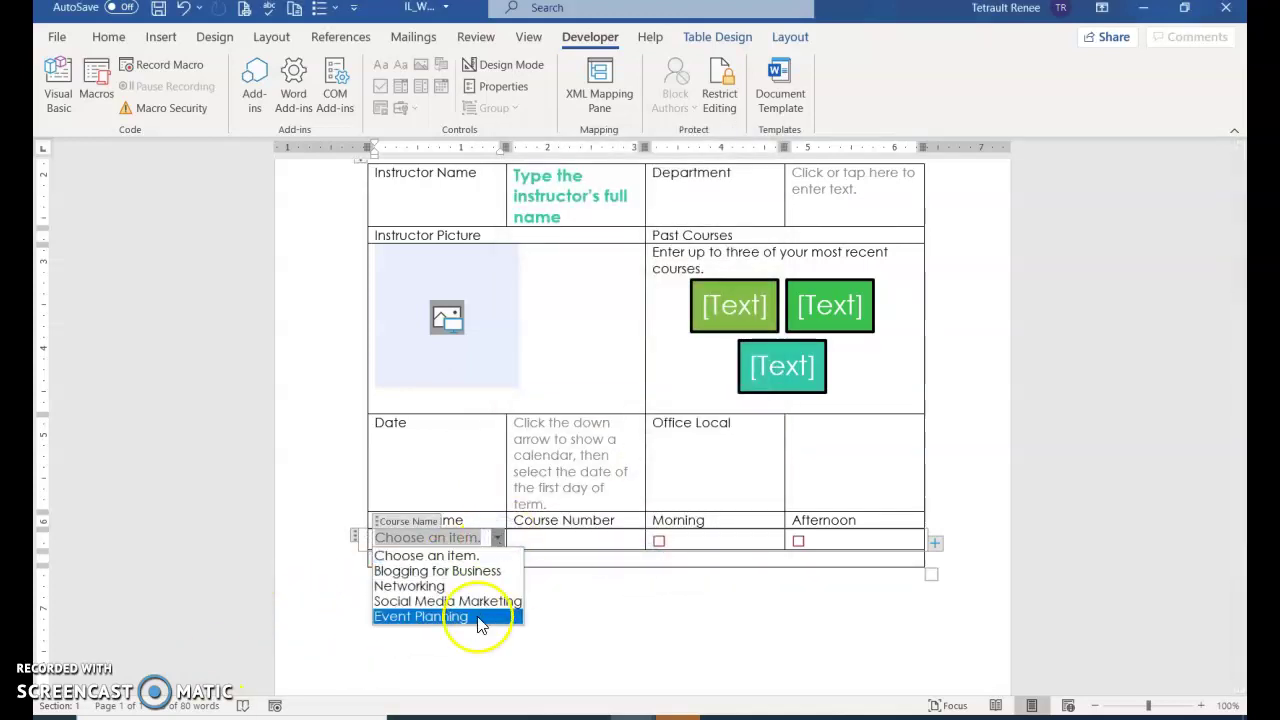
pyautogui.click(496, 541)
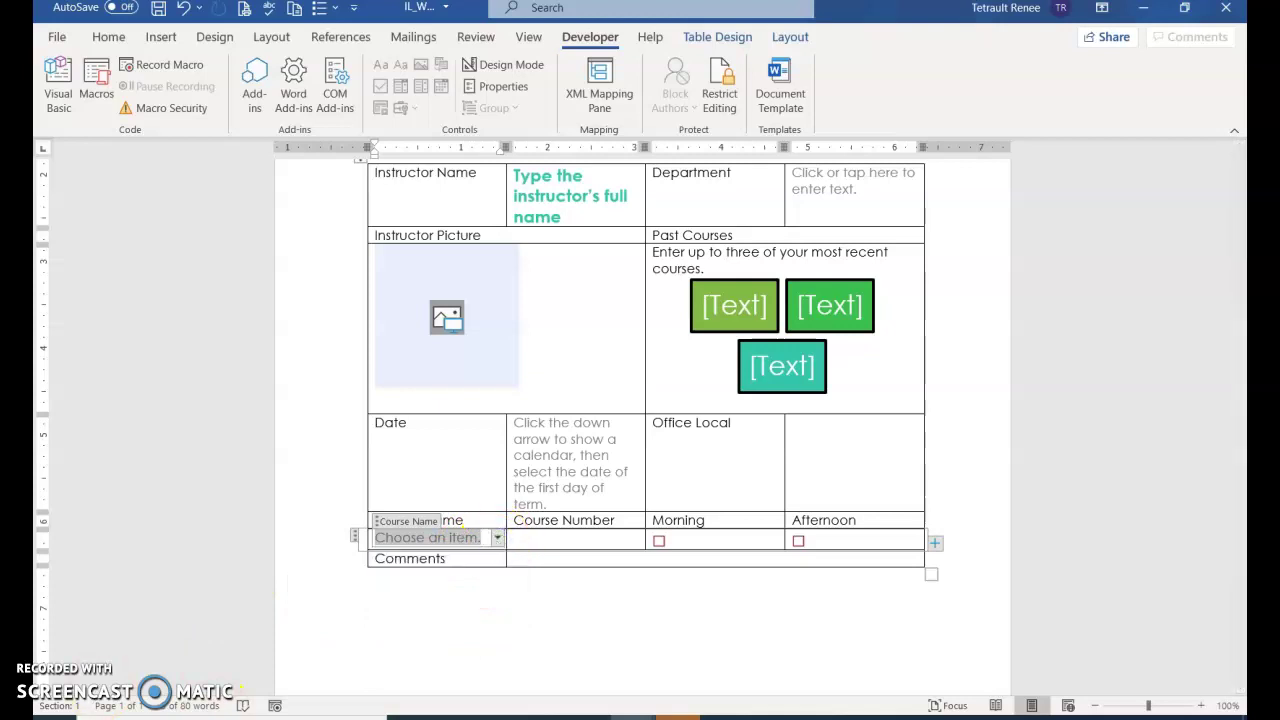
# Insert a Drop-Down List content control in the cell below Course Number and title it Course Number.
pyautogui.click(520, 536)
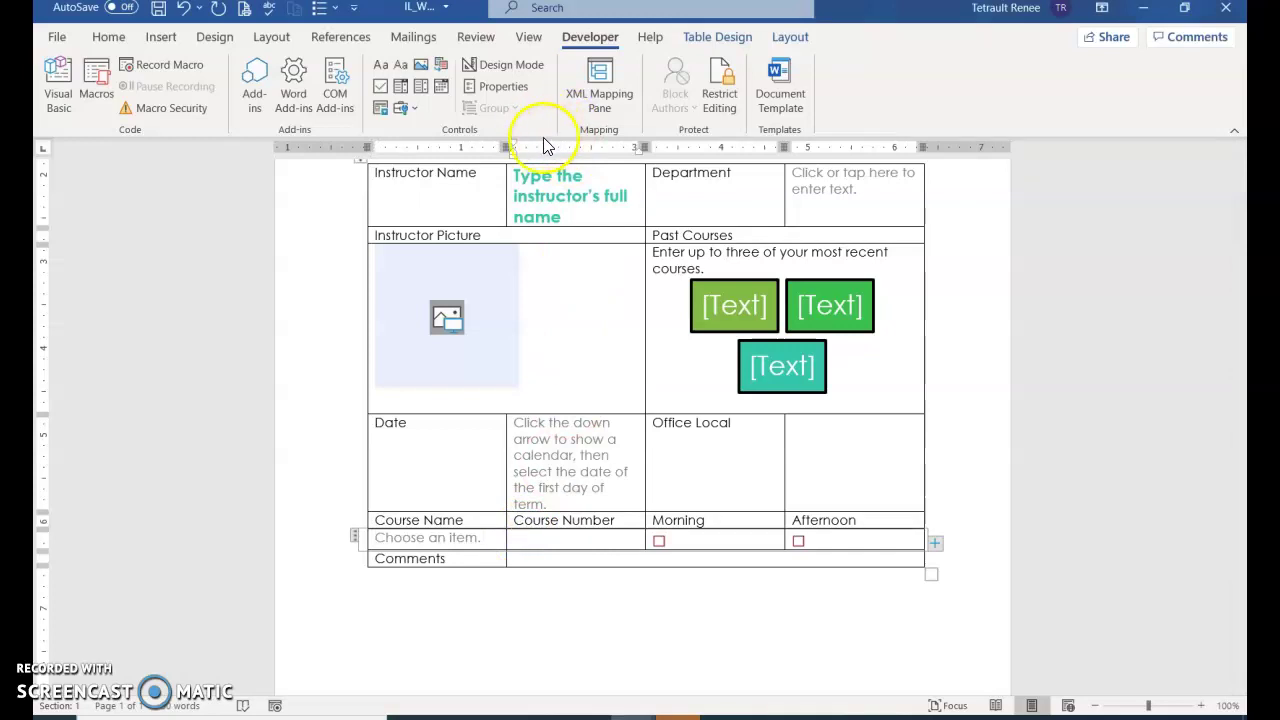
pyautogui.click(422, 90)
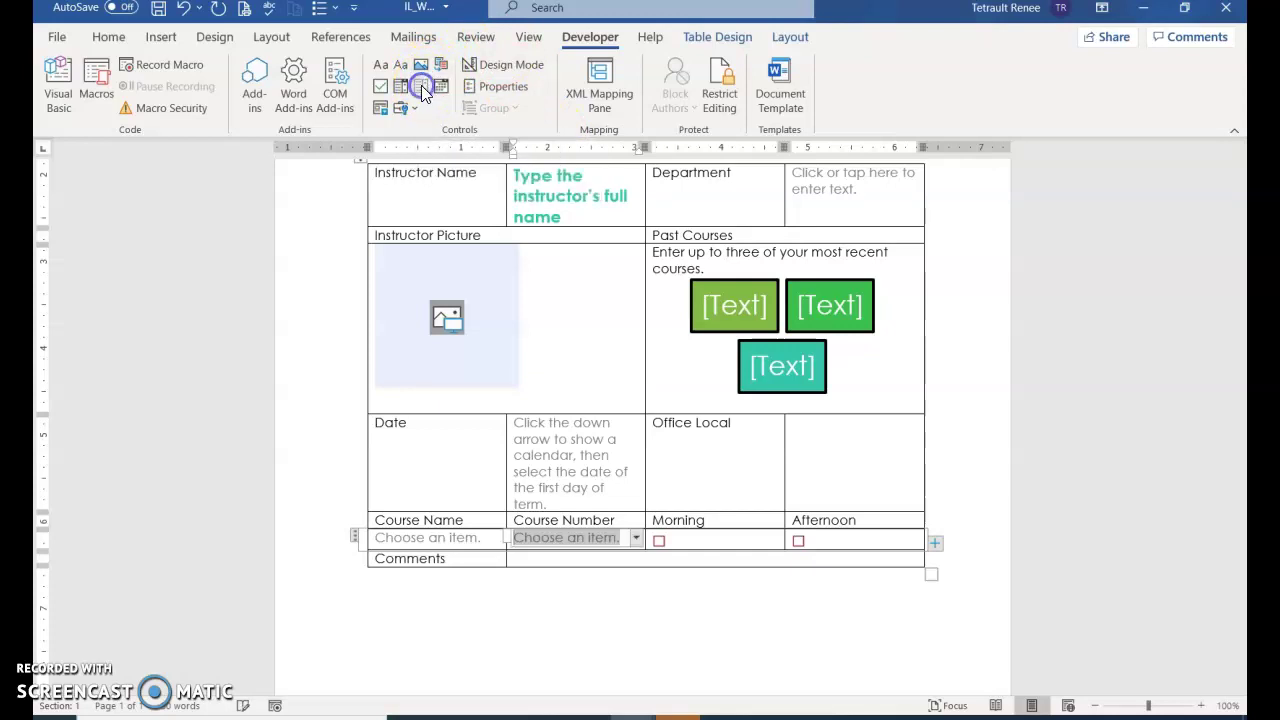
pyautogui.click(503, 86)
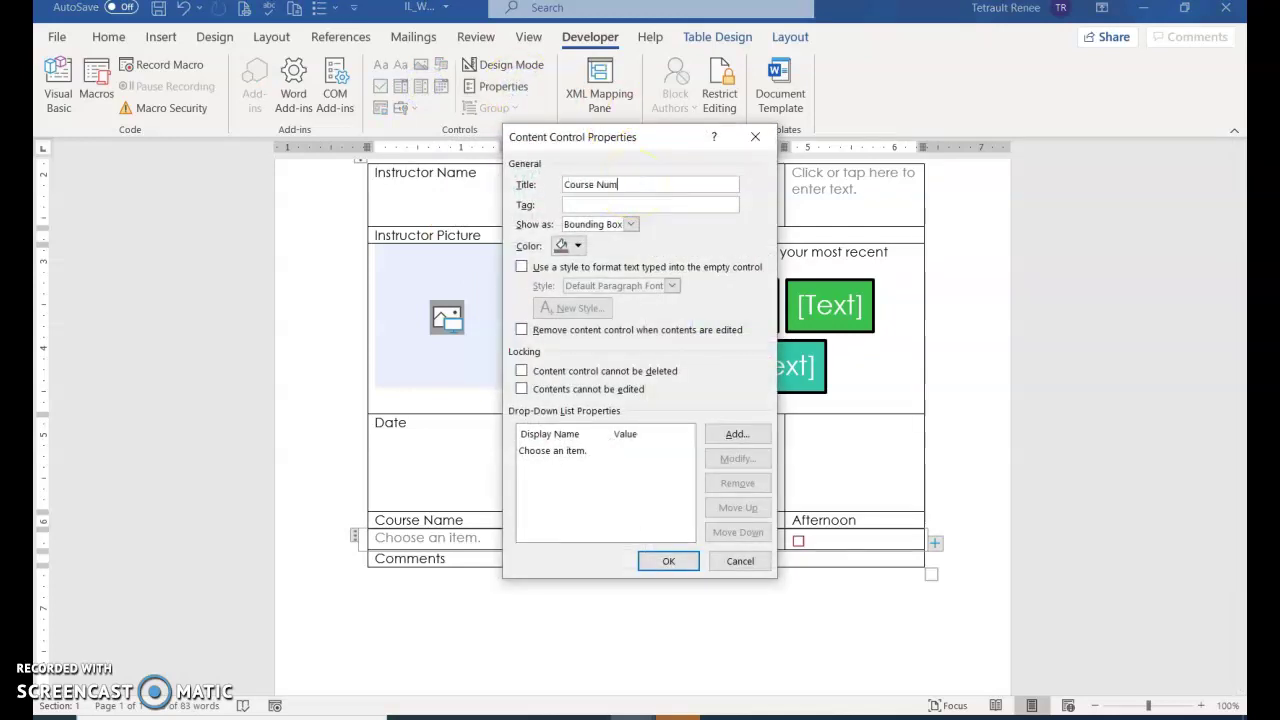
# Add the choices 100, 150, 200, 220 and 300 to the Course Number drop-down list and apply the properties.
pyautogui.click(705, 437)
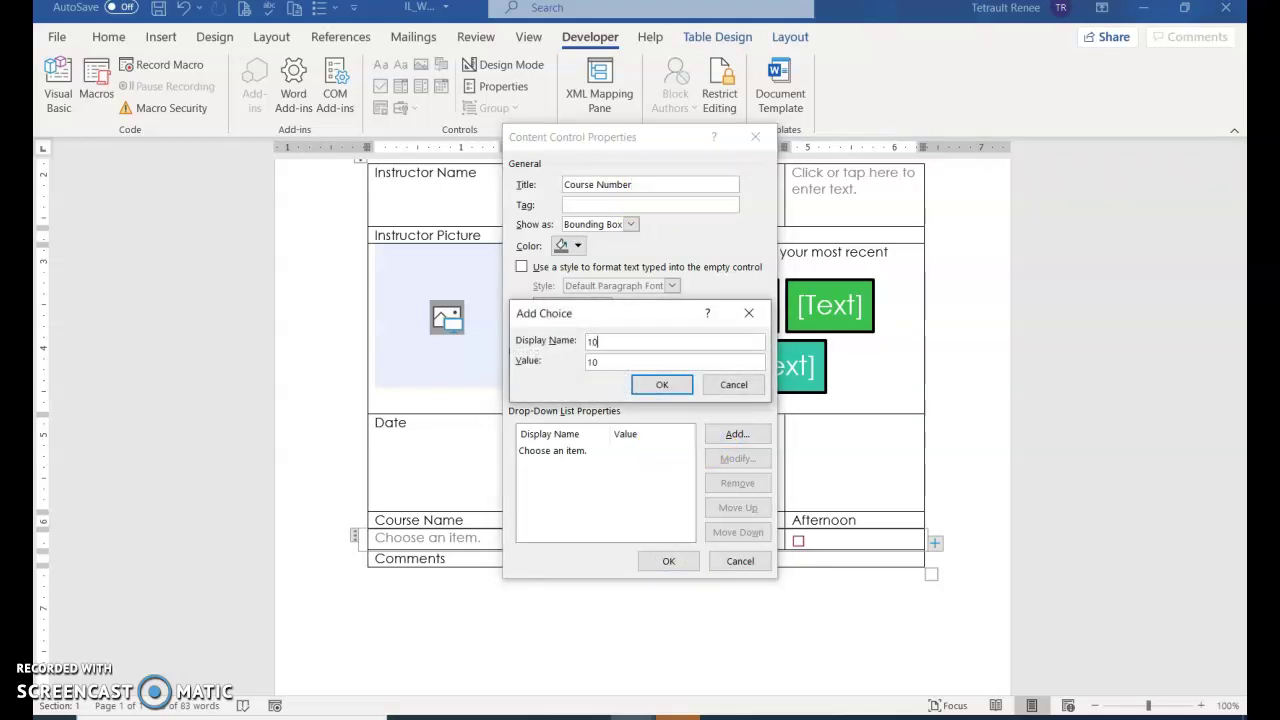
pyautogui.press('Return')
pyautogui.click(705, 433)
pyautogui.write('03')
pyautogui.press('Return')
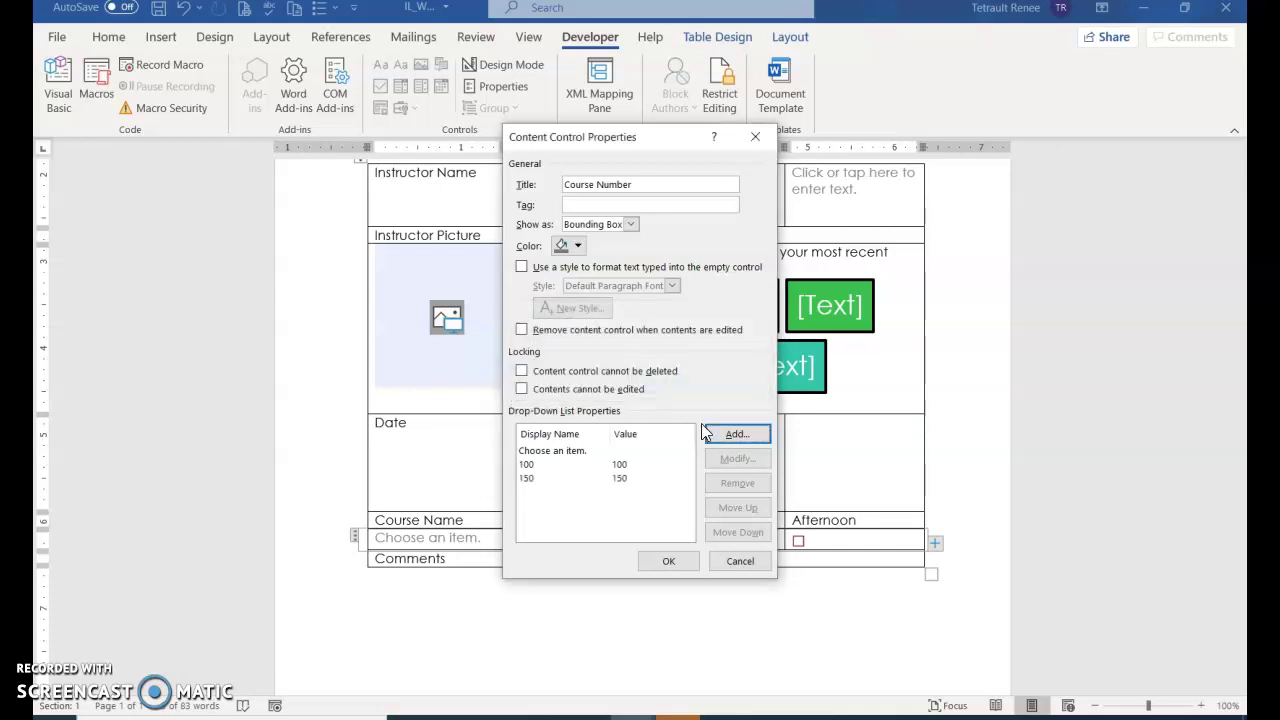
pyautogui.click(705, 433)
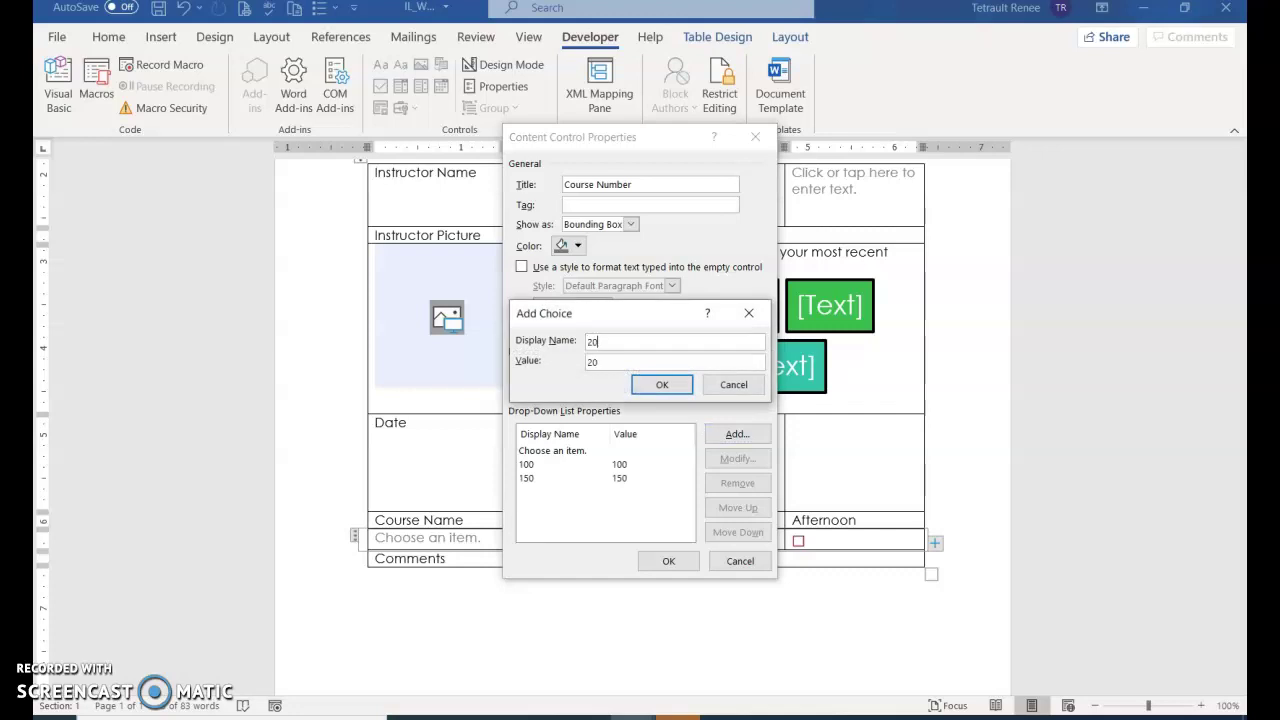
pyautogui.press('Return')
pyautogui.click(702, 426)
pyautogui.write('220')
pyautogui.press('Return')
pyautogui.click(705, 433)
pyautogui.write('300')
pyautogui.click(672, 390)
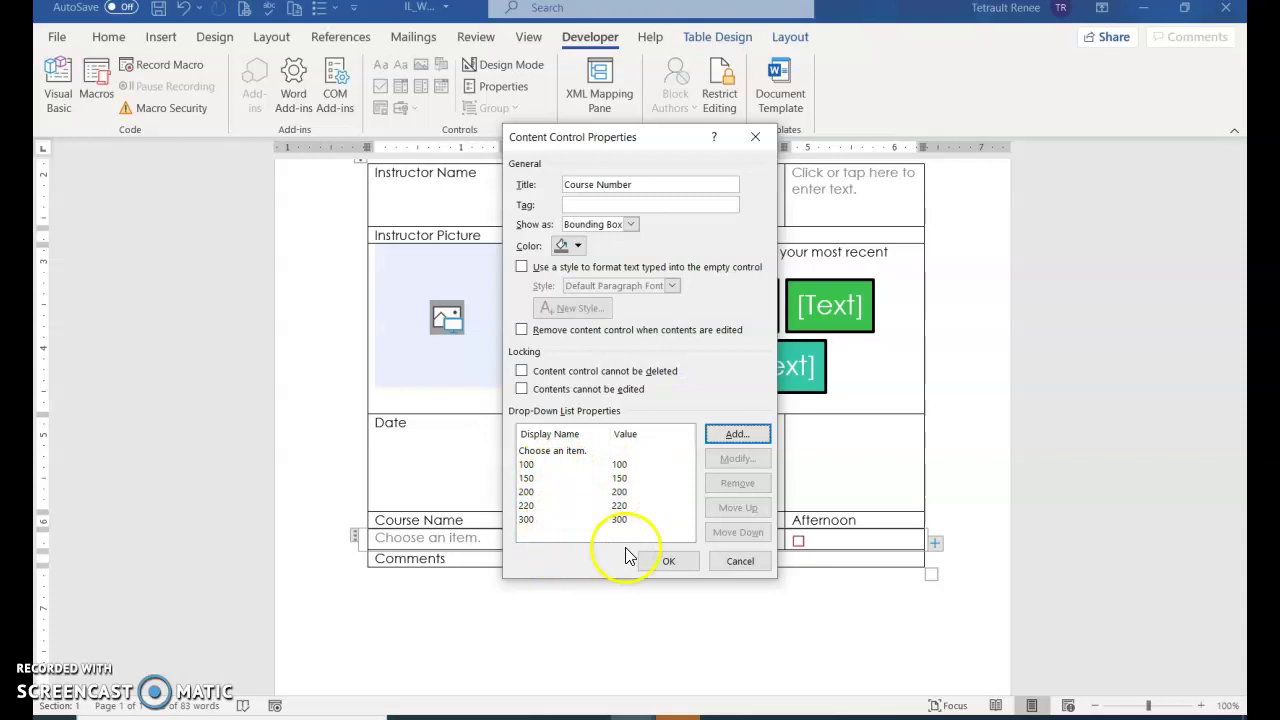
pyautogui.click(656, 561)
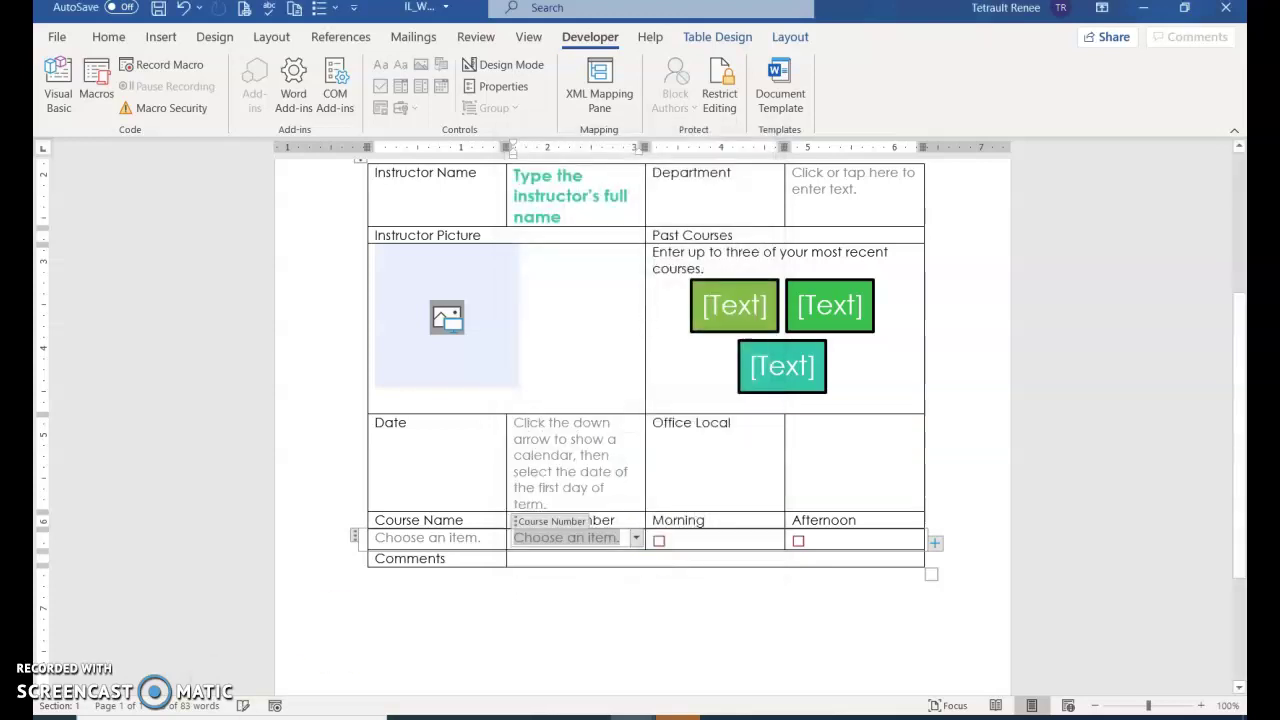
# Insert a legacy Text Form Field in the empty cell beside Office Local.
pyautogui.click(818, 455)
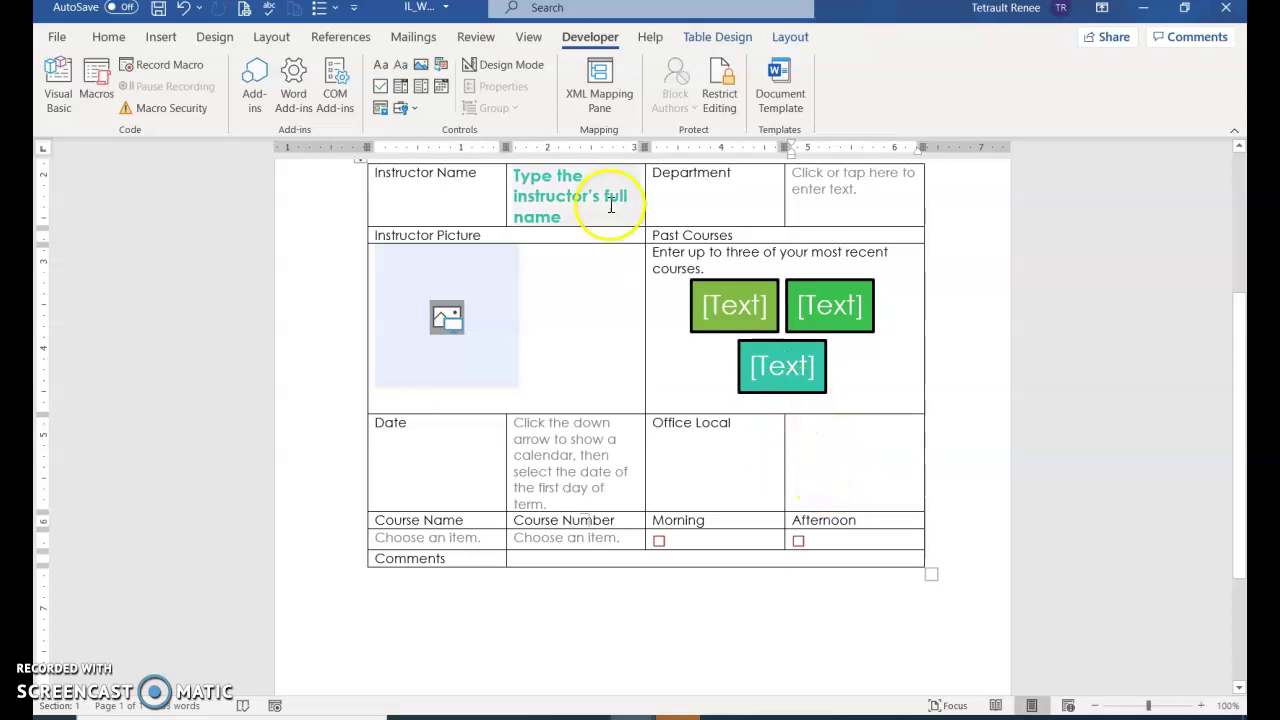
pyautogui.click(413, 110)
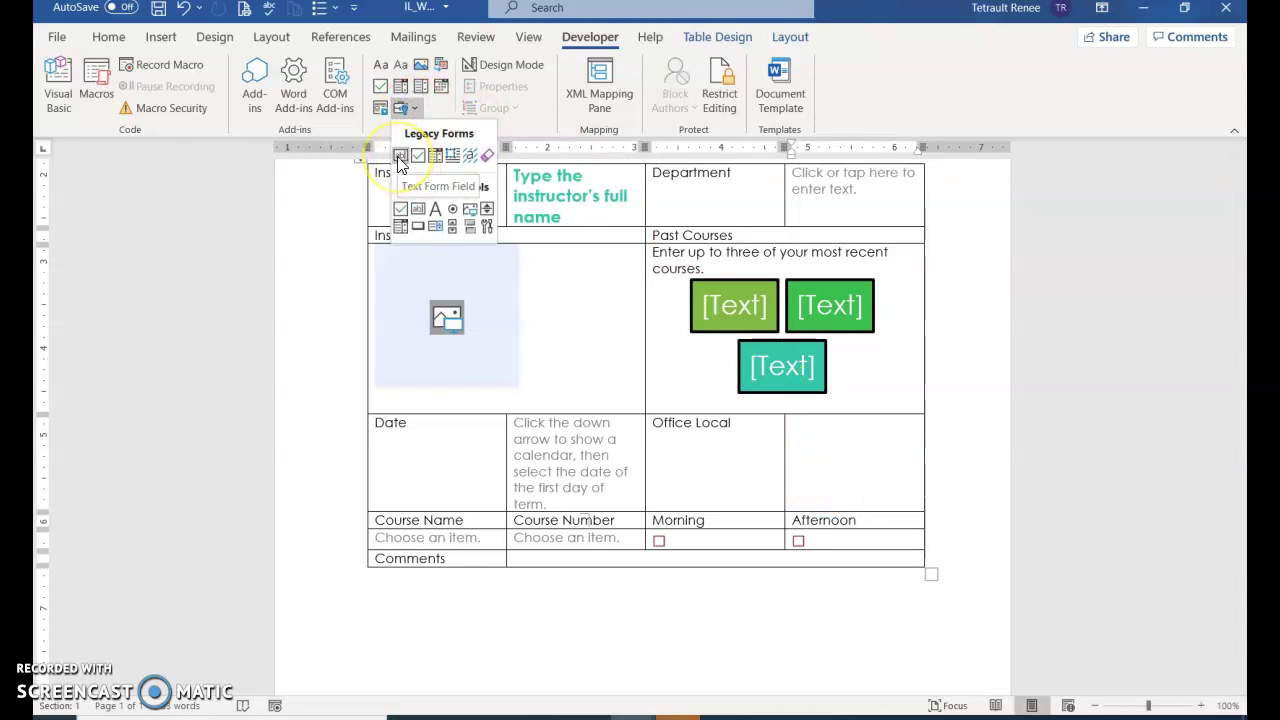
pyautogui.click(400, 157)
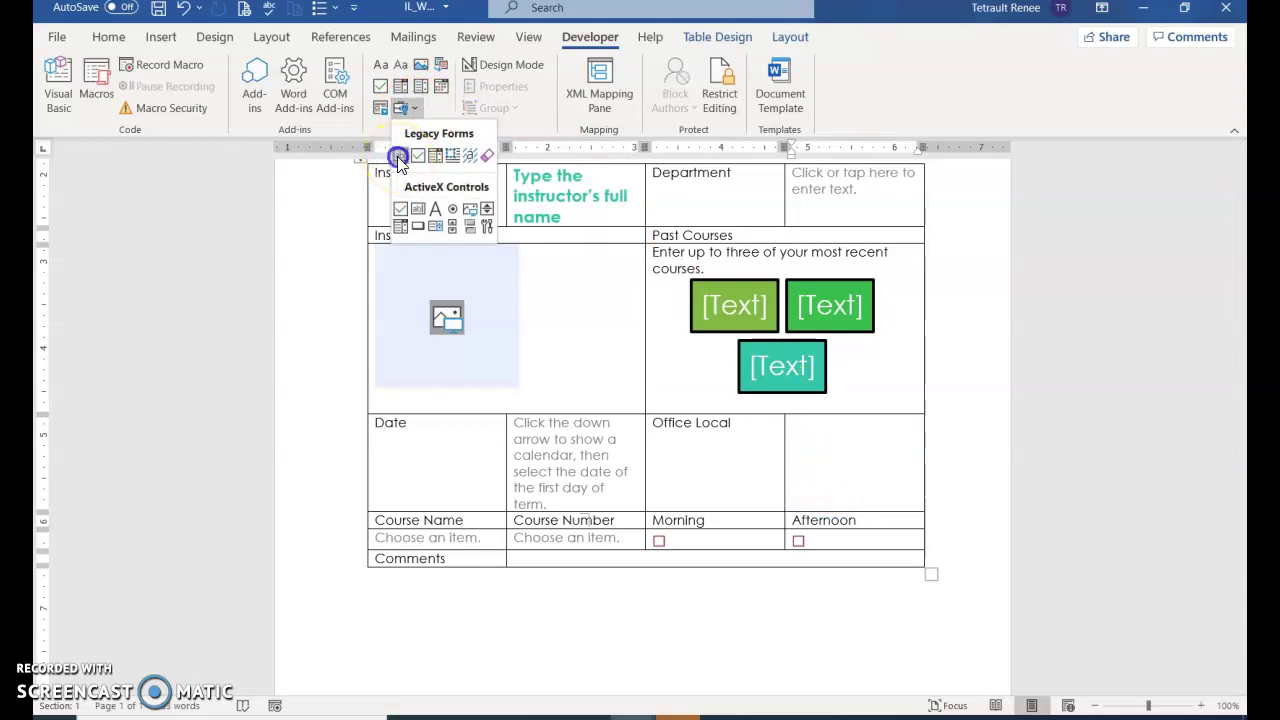
# Set the Office Local field's type to Number, its maximum length to 4 and its default number to 1234, and apply the options.
pyautogui.doubleClick(801, 425)
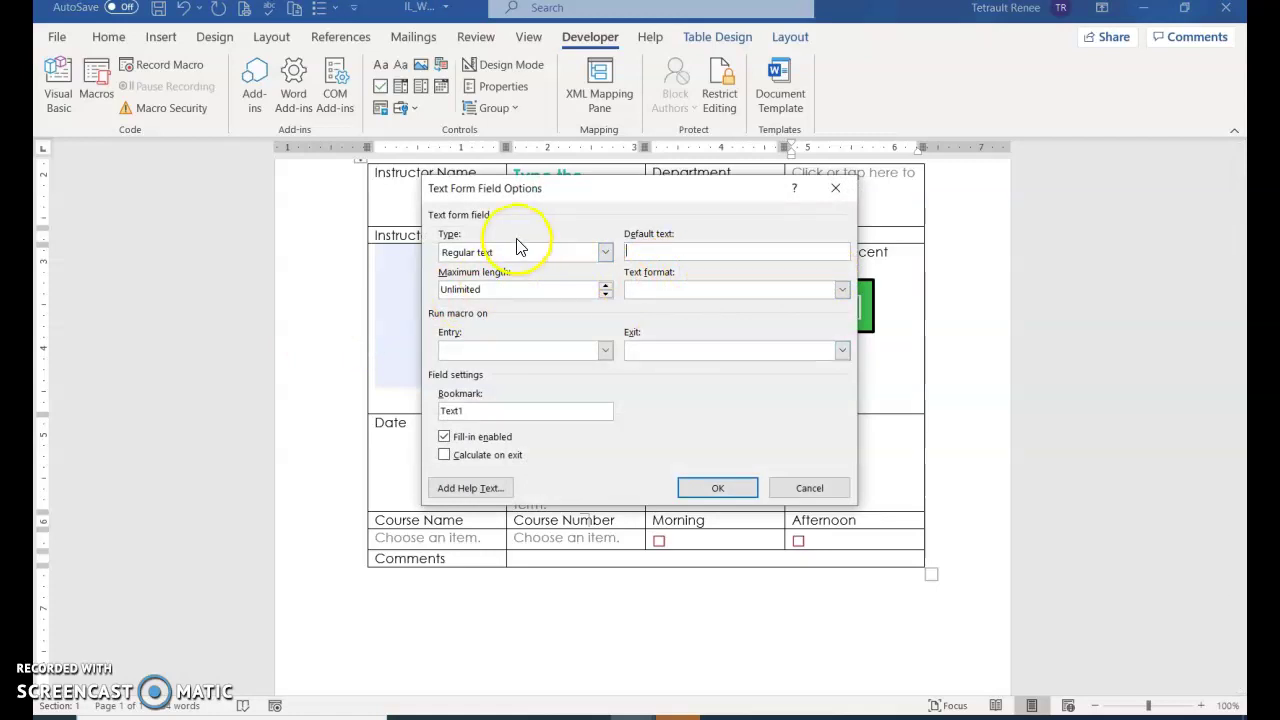
pyautogui.click(605, 253)
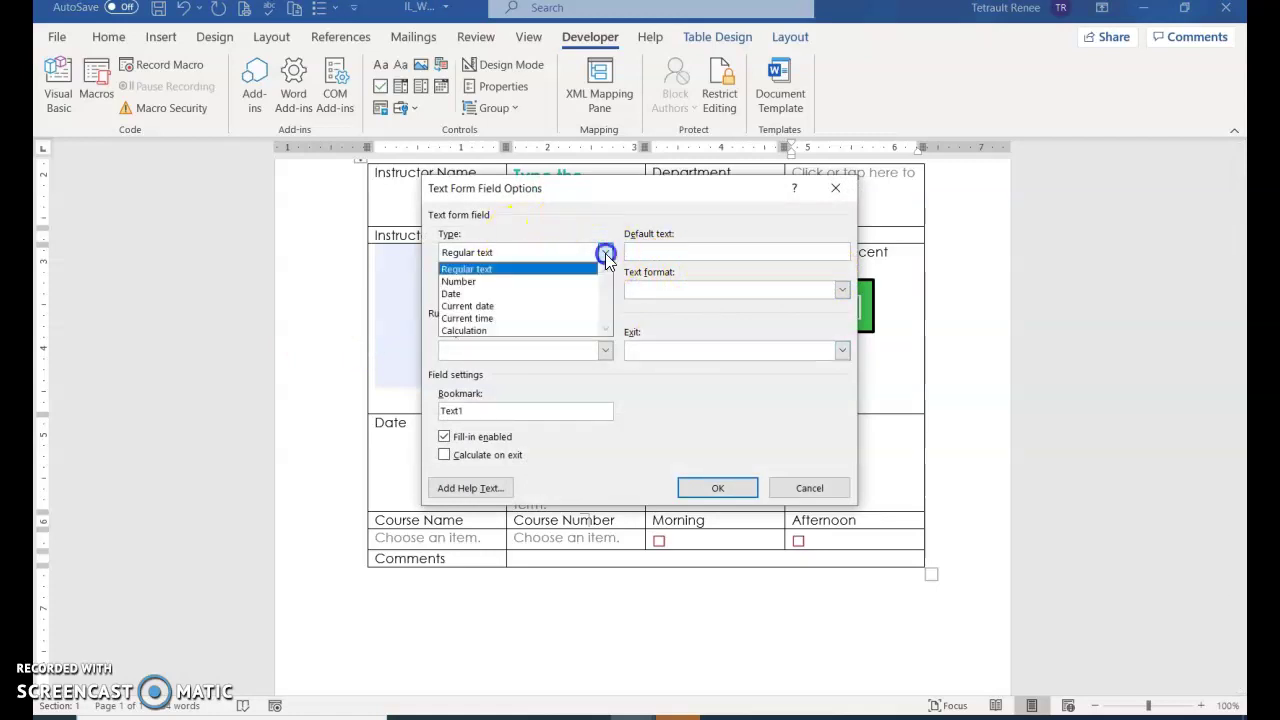
pyautogui.click(527, 282)
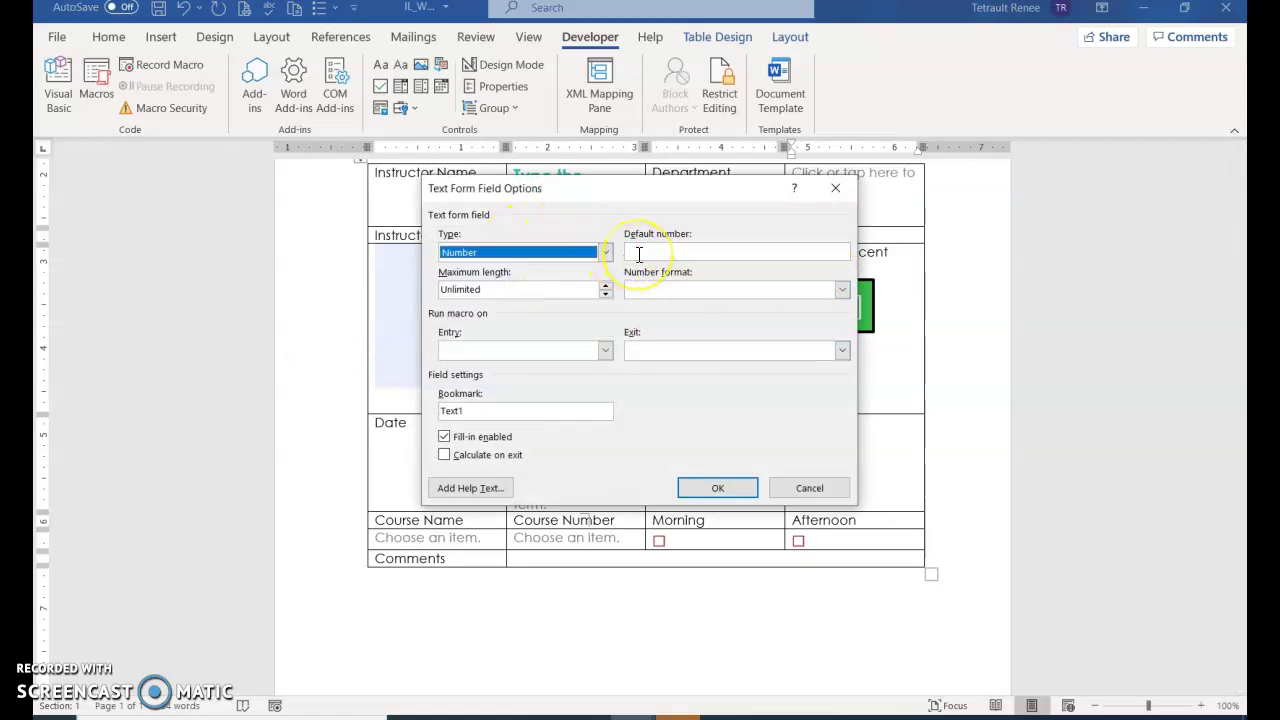
pyautogui.click(606, 287)
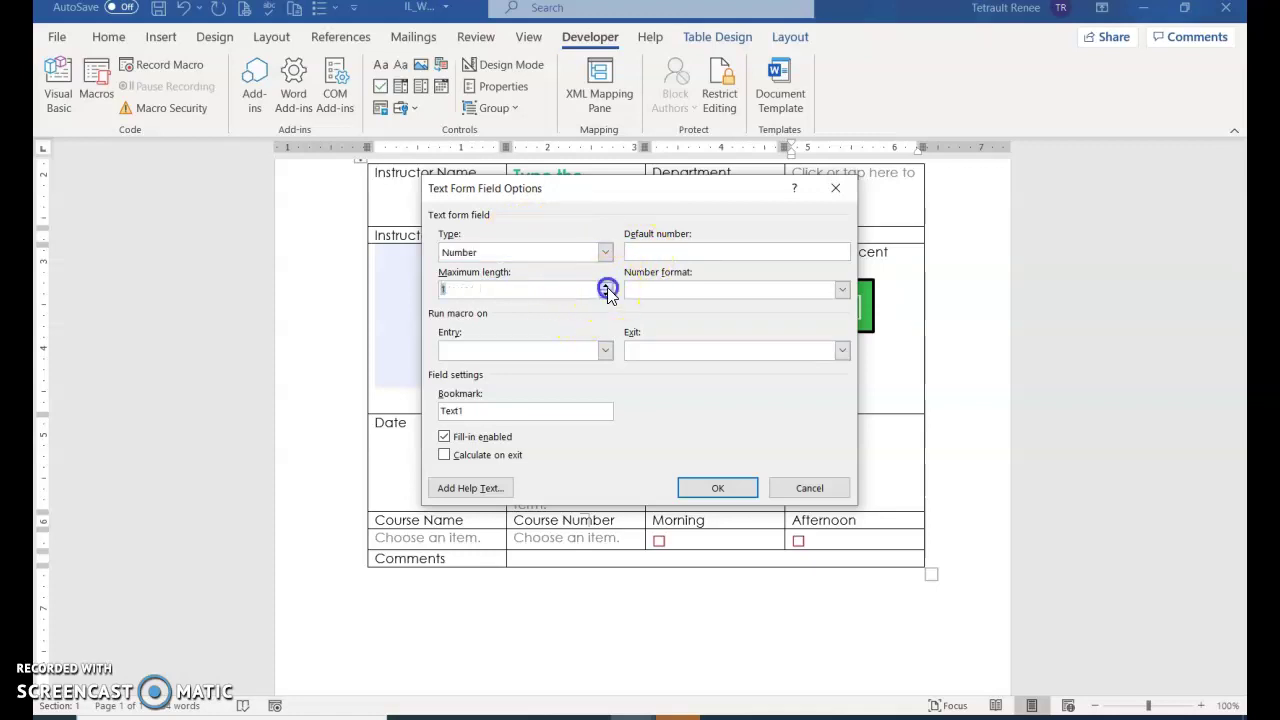
pyautogui.click(606, 287)
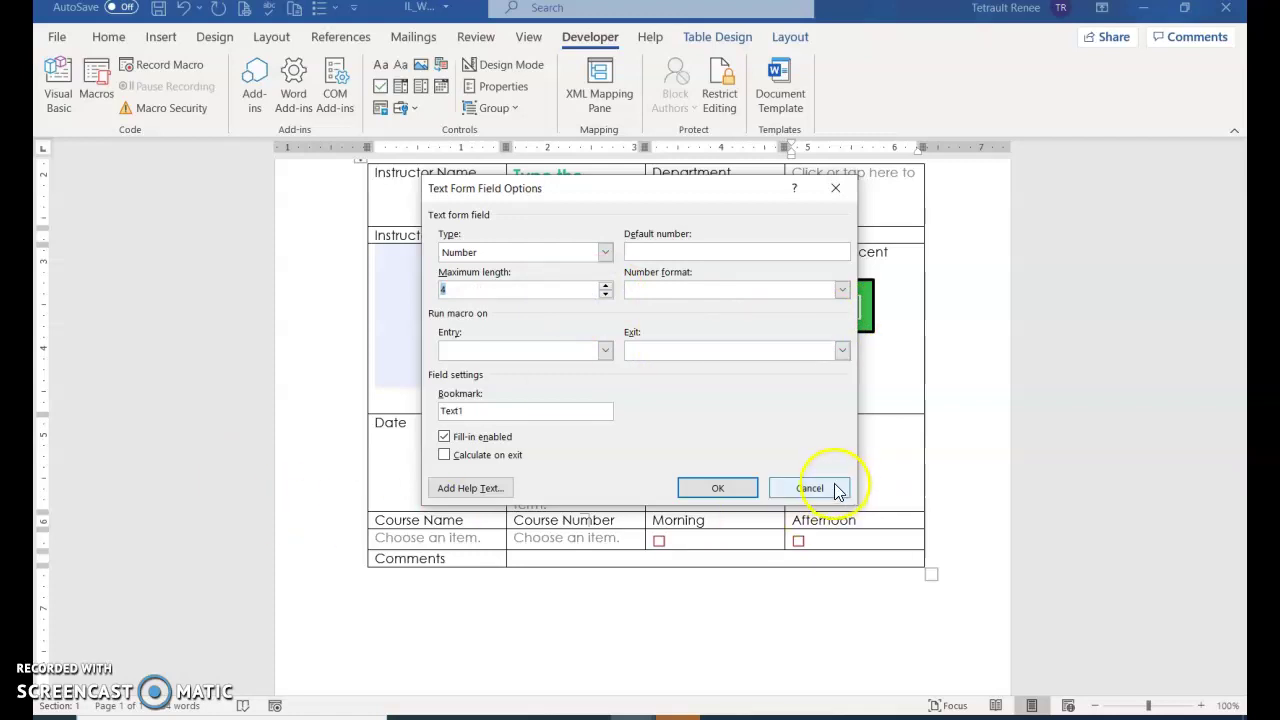
pyautogui.click(677, 252)
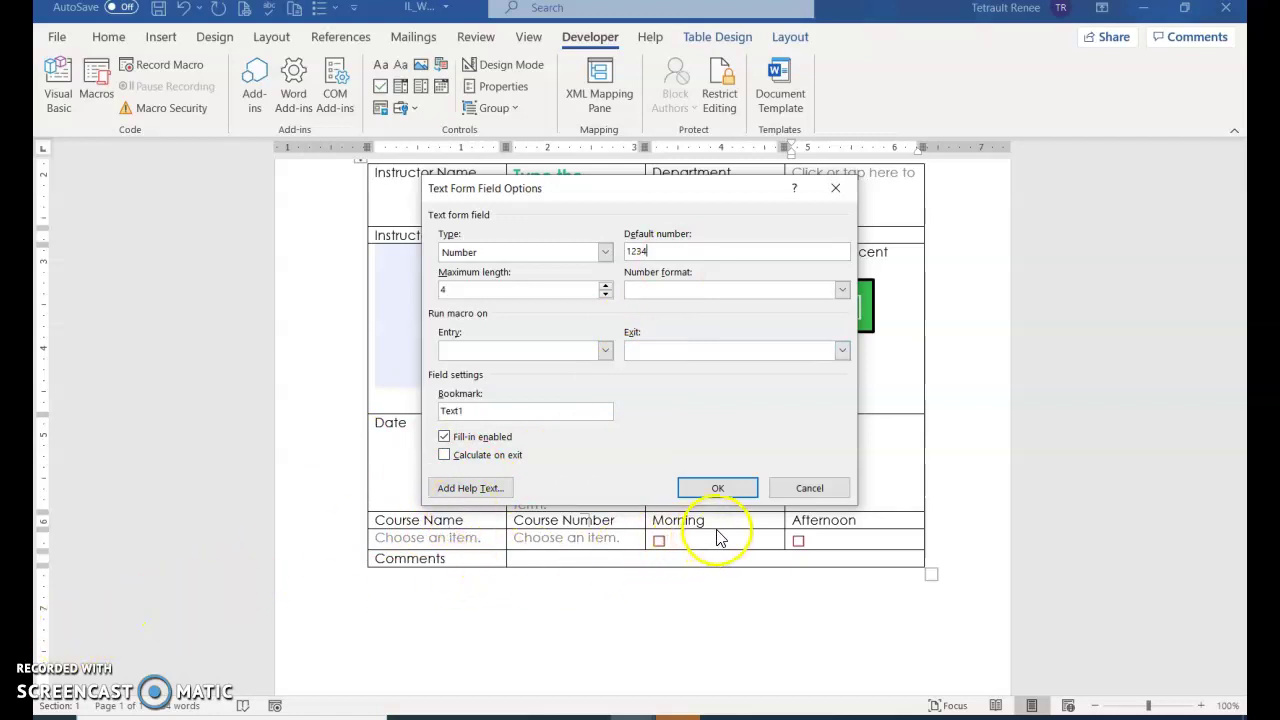
pyautogui.click(730, 488)
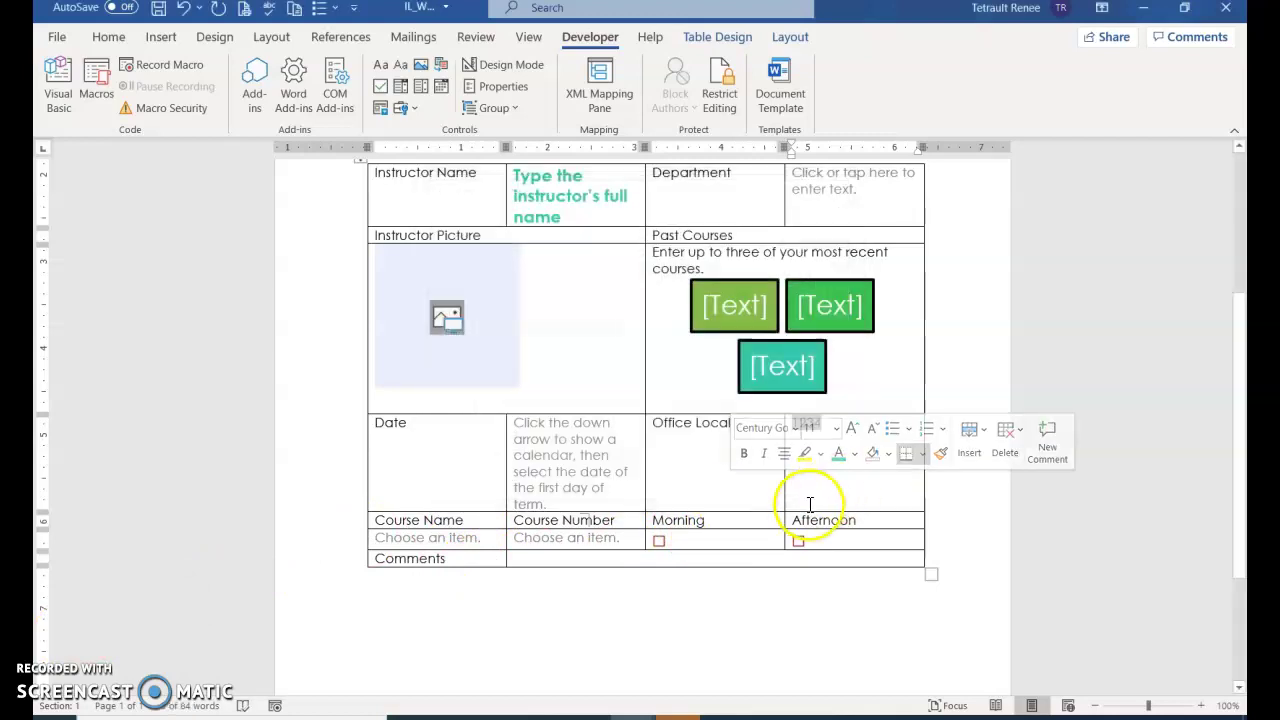
pyautogui.click(771, 468)
pyautogui.click(543, 536)
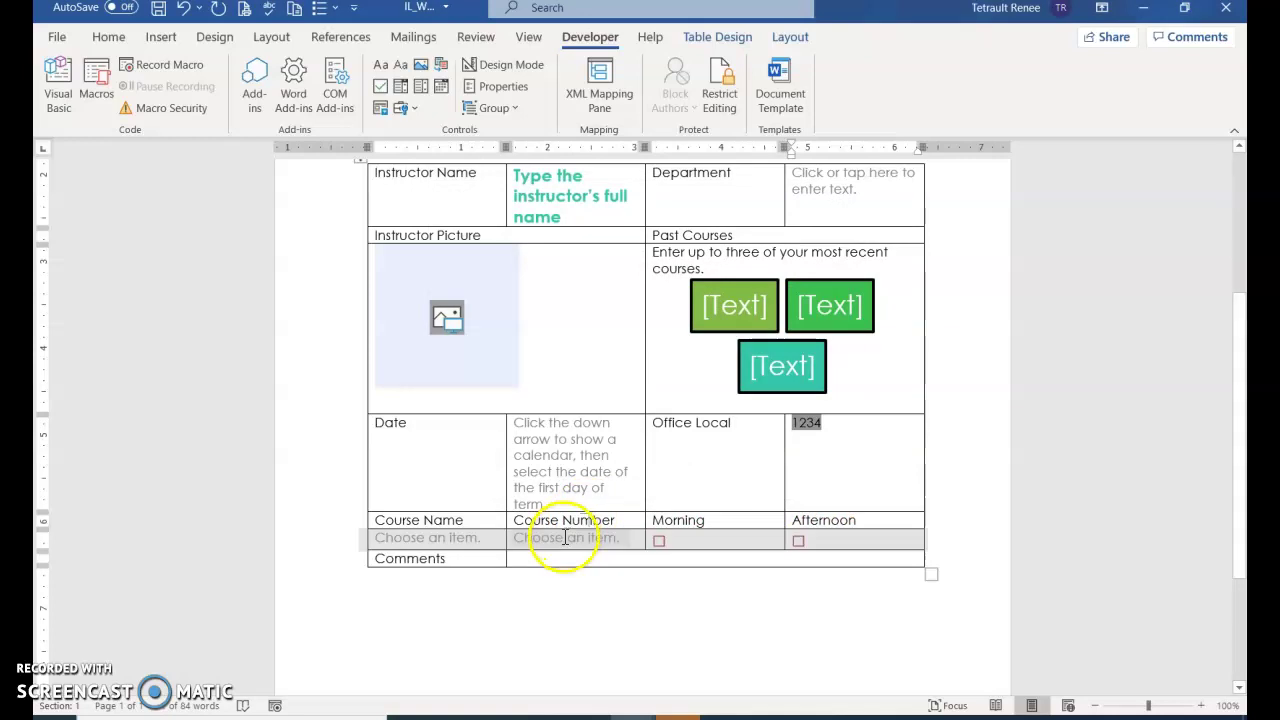
# Insert a legacy Text Form Field in the empty cell beside Comments.
pyautogui.click(541, 558)
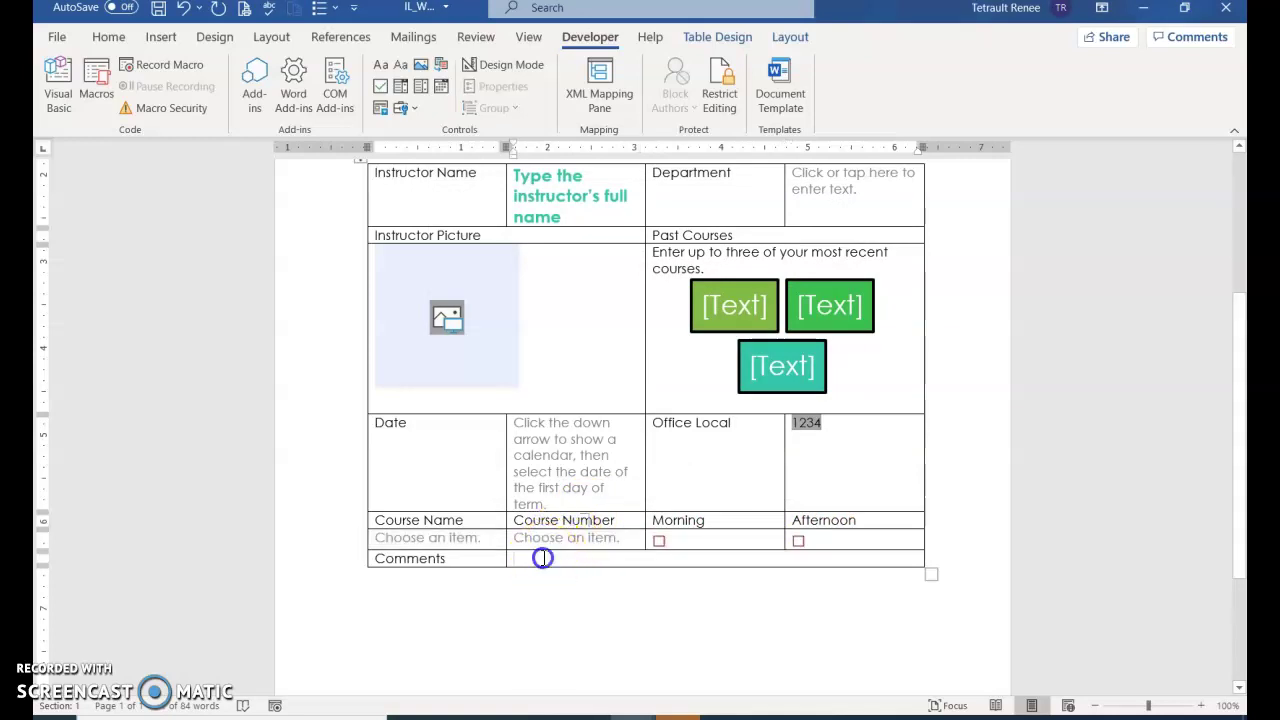
pyautogui.click(412, 112)
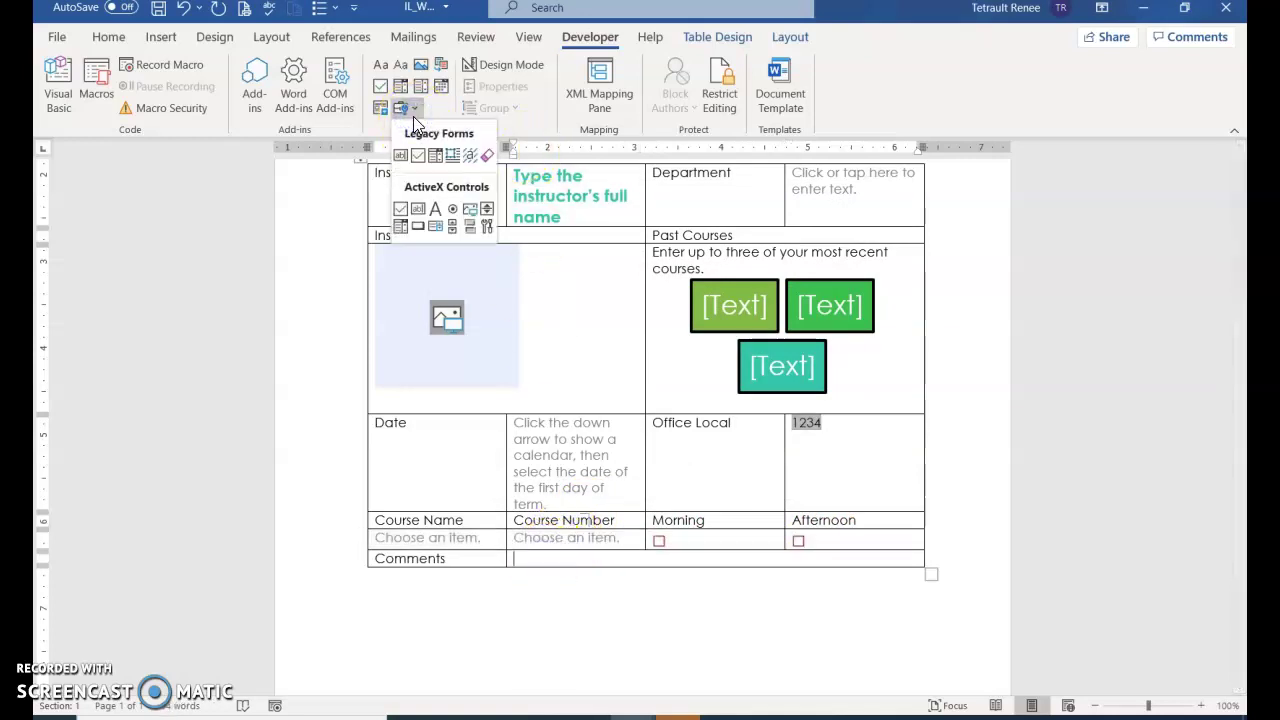
pyautogui.click(400, 155)
# Open the Comments field's options and set its text format to Uppercase.
pyautogui.doubleClick(531, 558)
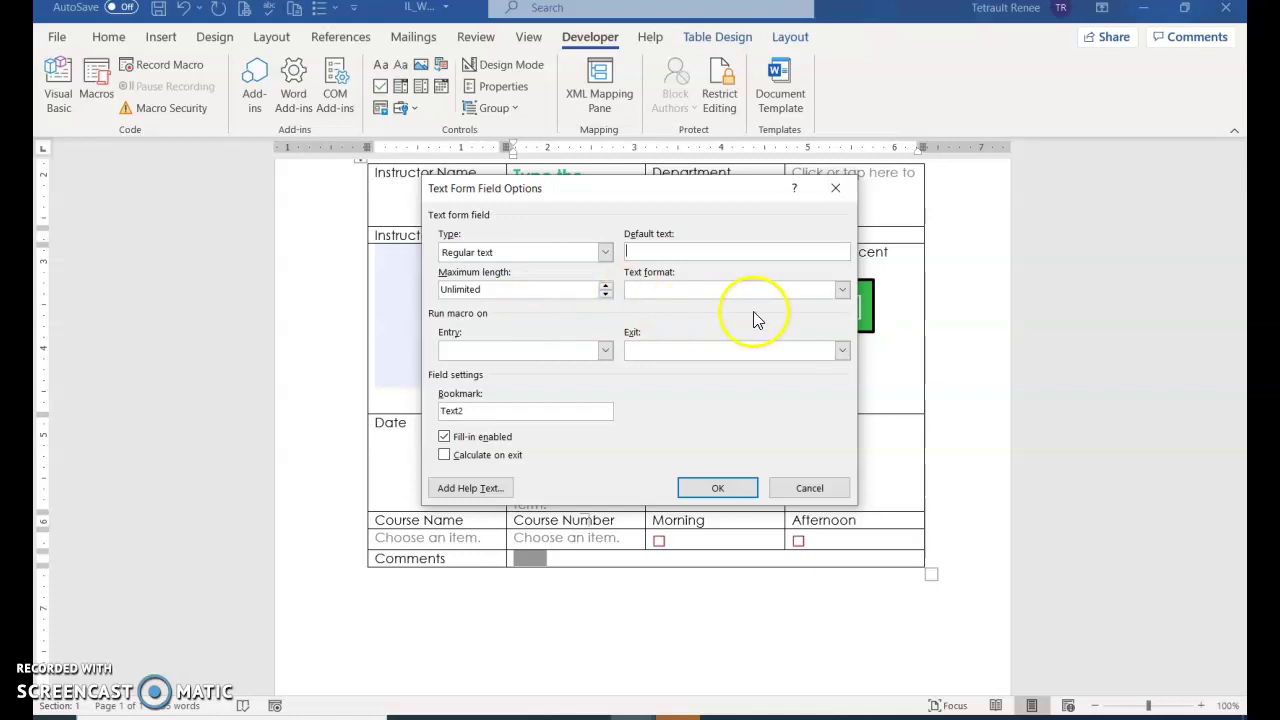
pyautogui.click(842, 290)
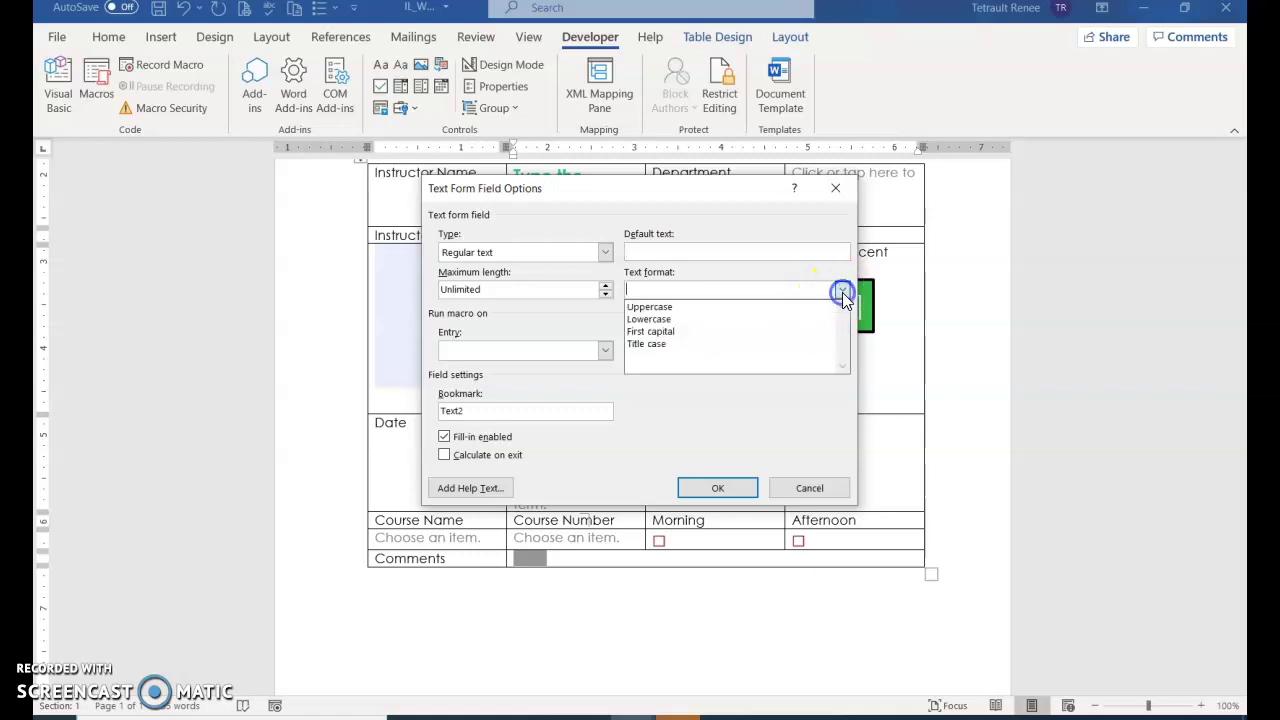
pyautogui.click(685, 308)
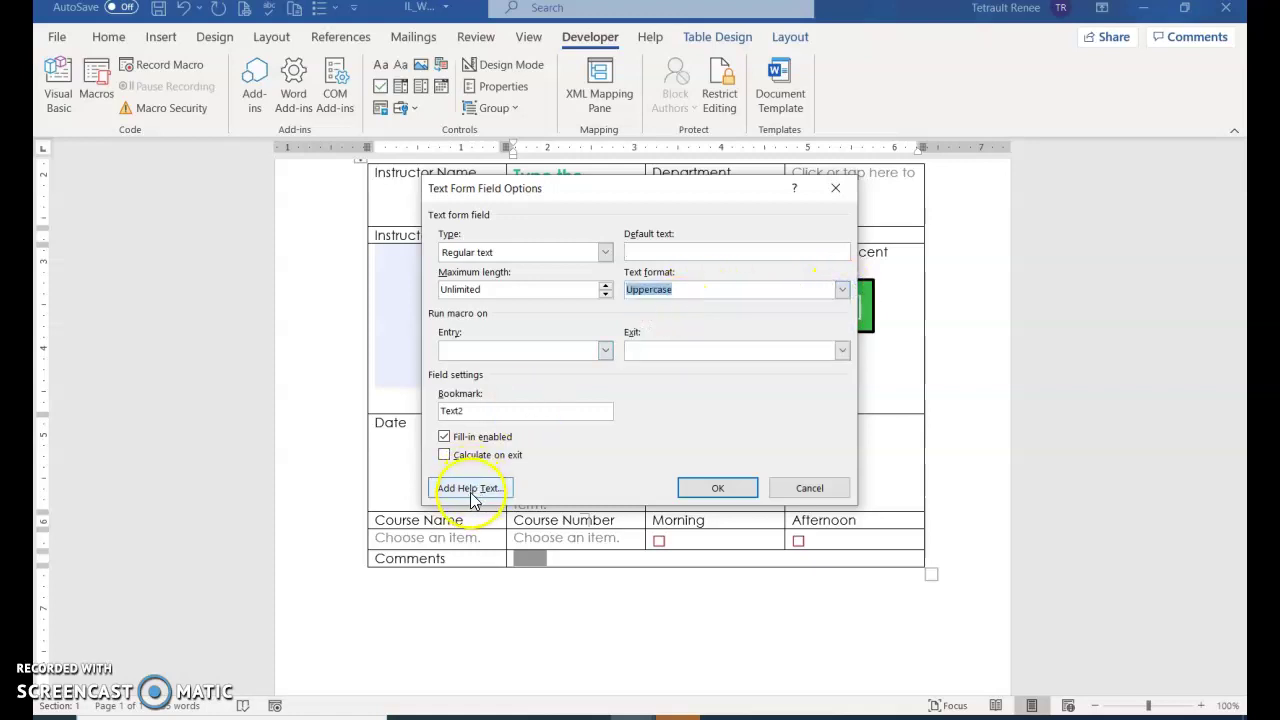
# Add the custom status bar help text "Provide additional details if necessary" to the Comments field and apply its options.
pyautogui.click(472, 492)
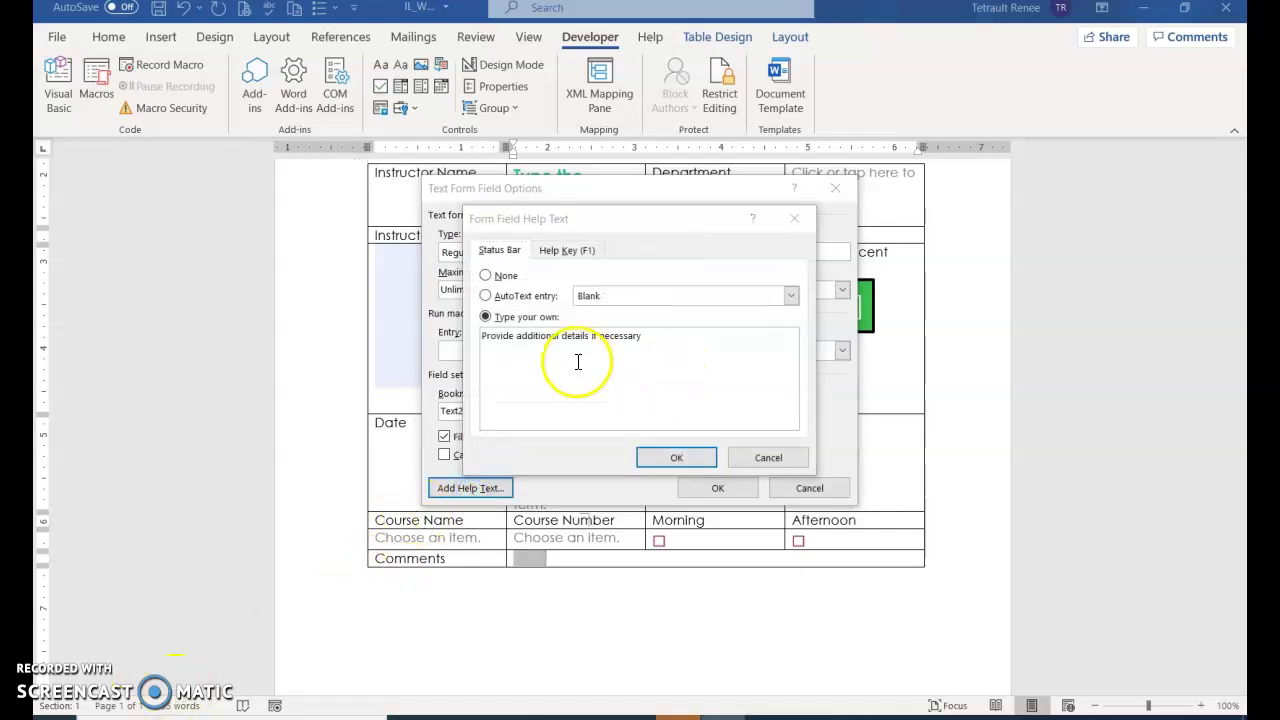
pyautogui.click(577, 363)
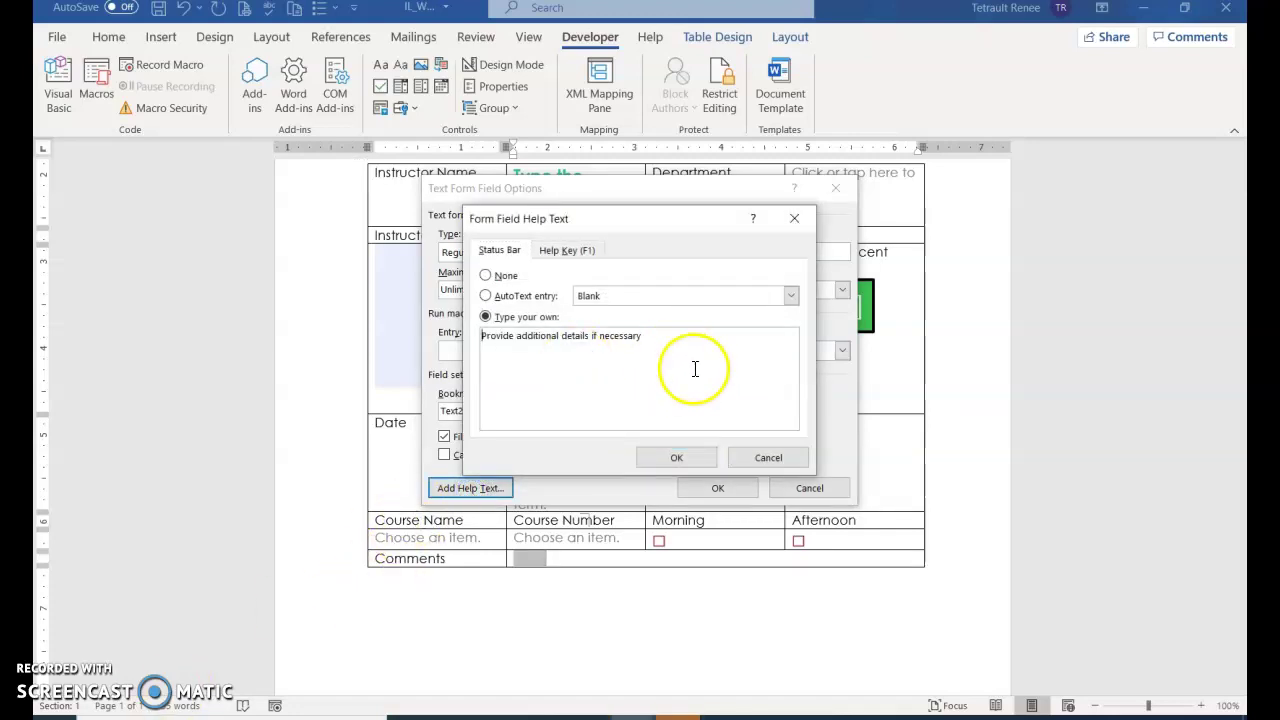
pyautogui.click(692, 460)
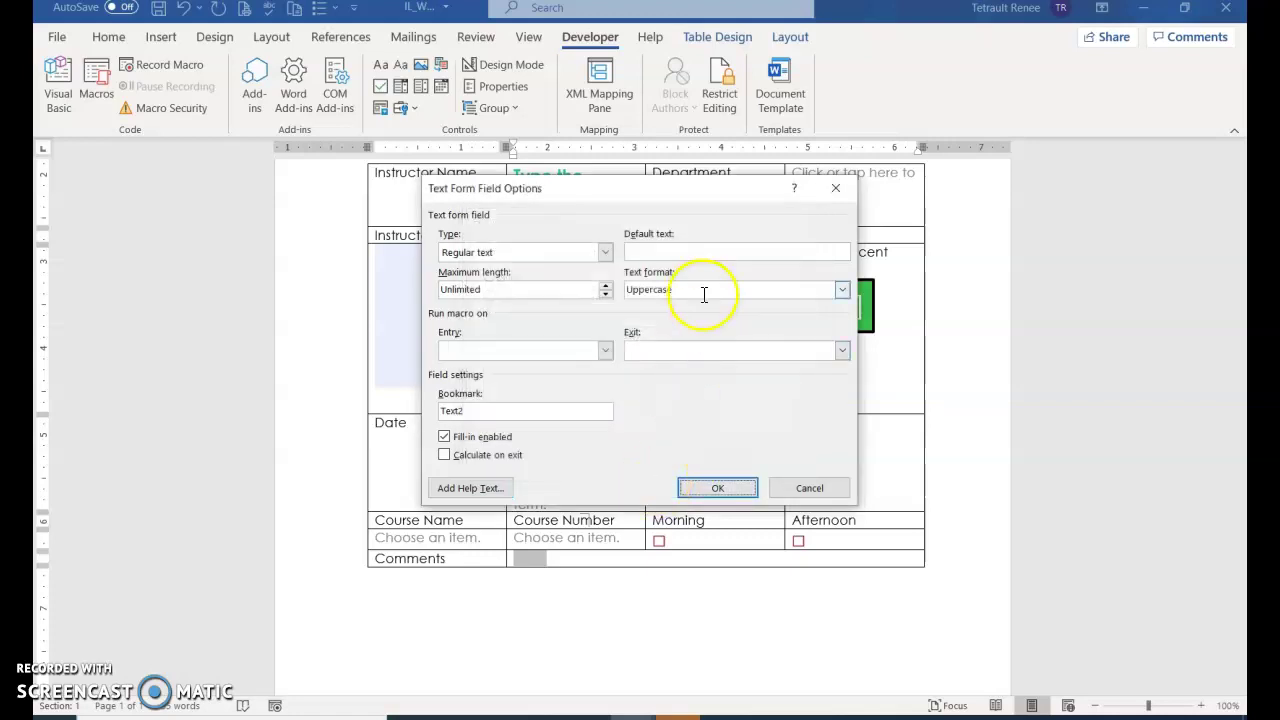
pyautogui.click(703, 486)
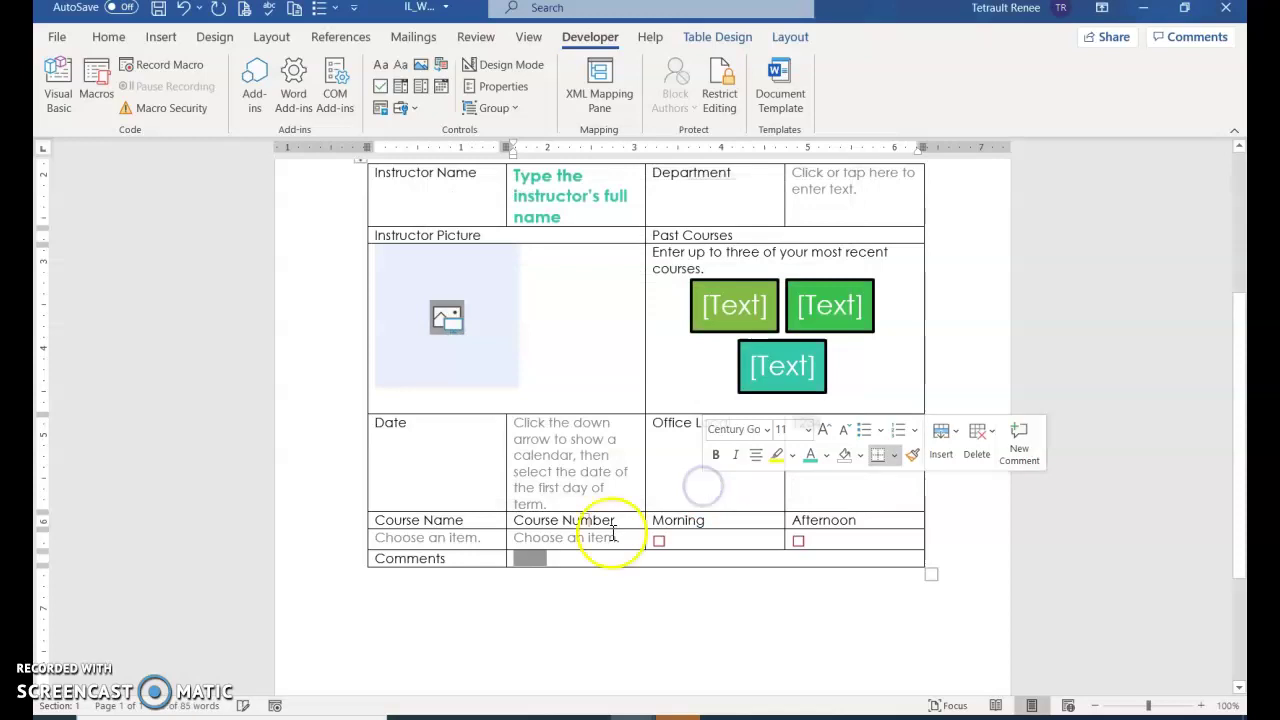